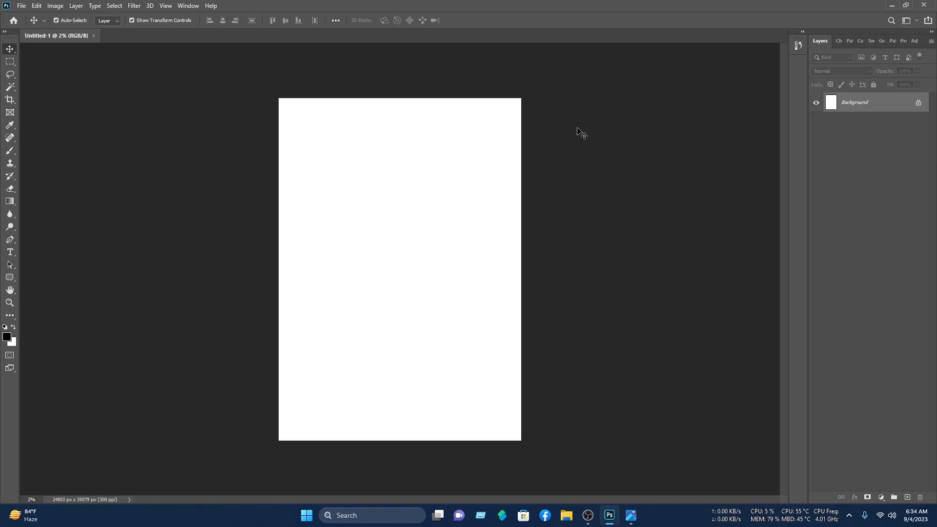
# Step: Draw curved Pen anchors across the page to form the wave's flowing lower edge
pyautogui.hotkey('ctrl', '+')
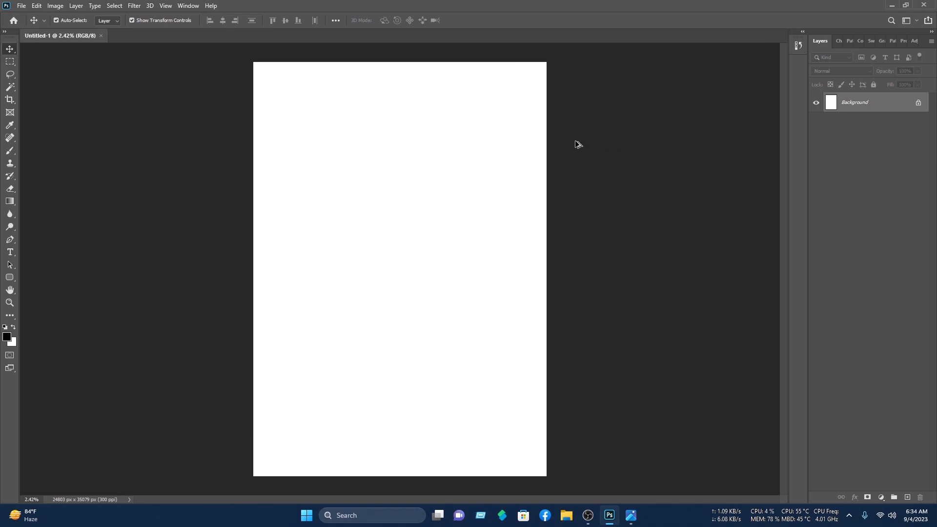
pyautogui.click(10, 239)
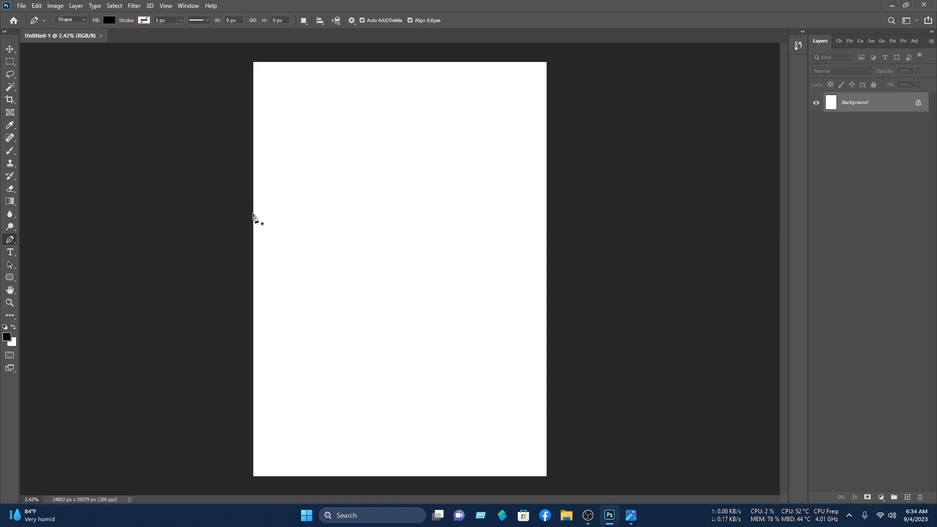
pyautogui.moveTo(253, 213); pyautogui.dragTo(260, 211)
pyautogui.moveTo(404, 193); pyautogui.dragTo(491, 232)
pyautogui.moveTo(564, 167); pyautogui.dragTo(602, 75)
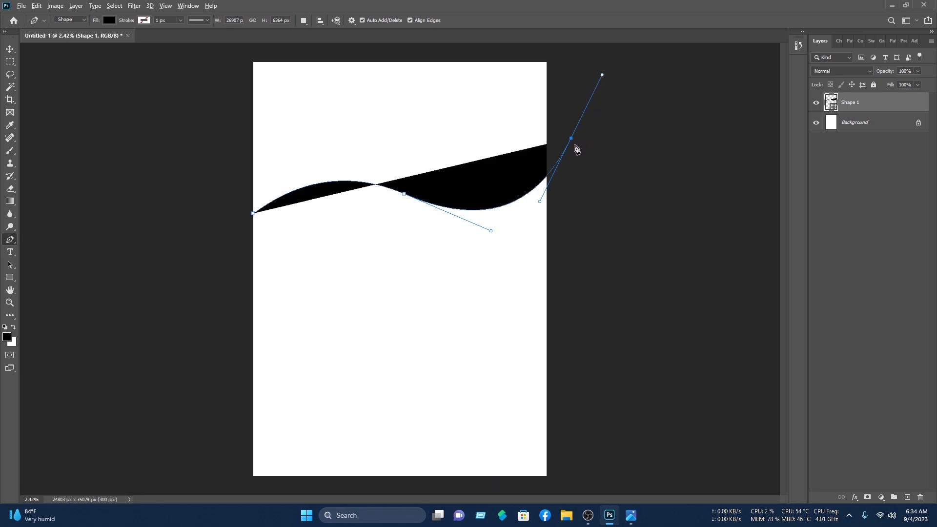
pyautogui.click(571, 139)
# Step: Add corner points above the page top and close the black wave shape
pyautogui.click(559, 47)
pyautogui.click(234, 44)
pyautogui.click(222, 210)
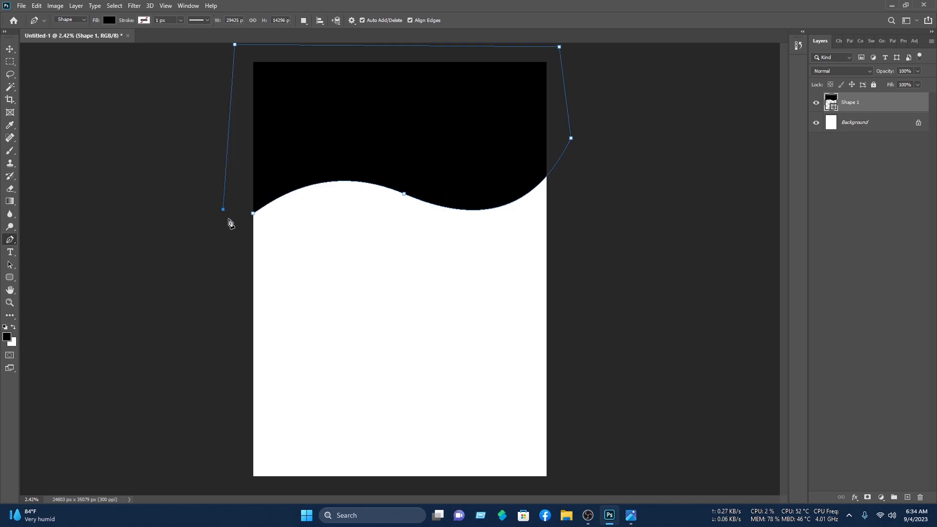
pyautogui.click(253, 214)
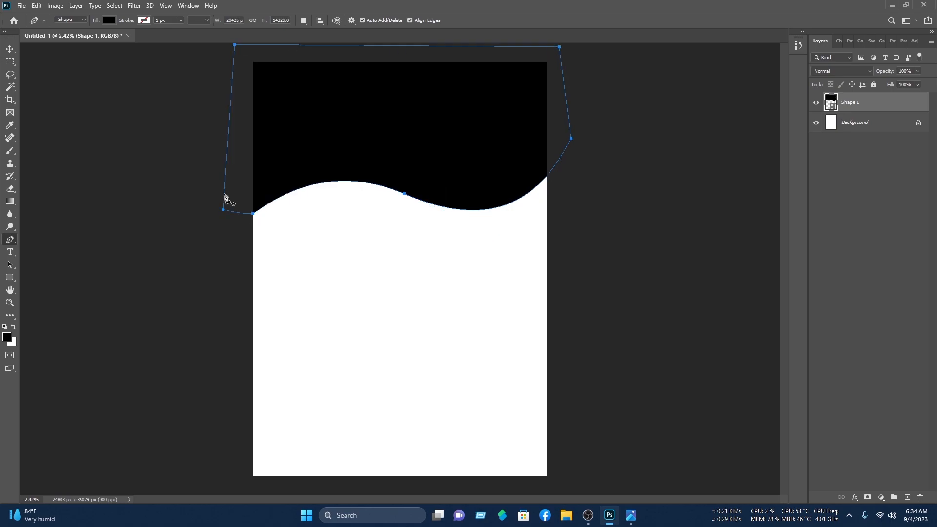
pyautogui.click(9, 49)
pyautogui.click(435, 252)
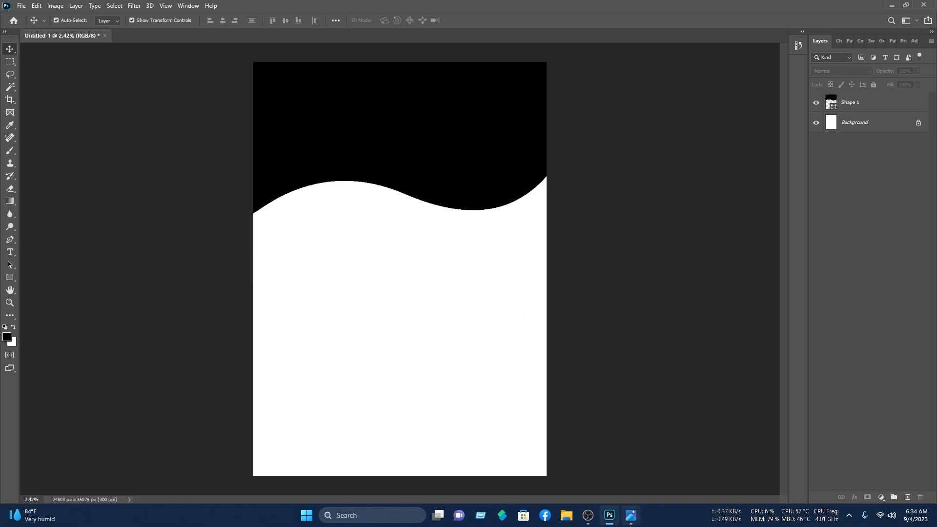
# Step: Draw a circle with the Ellipse tool over the page's top right
pyautogui.click(10, 278)
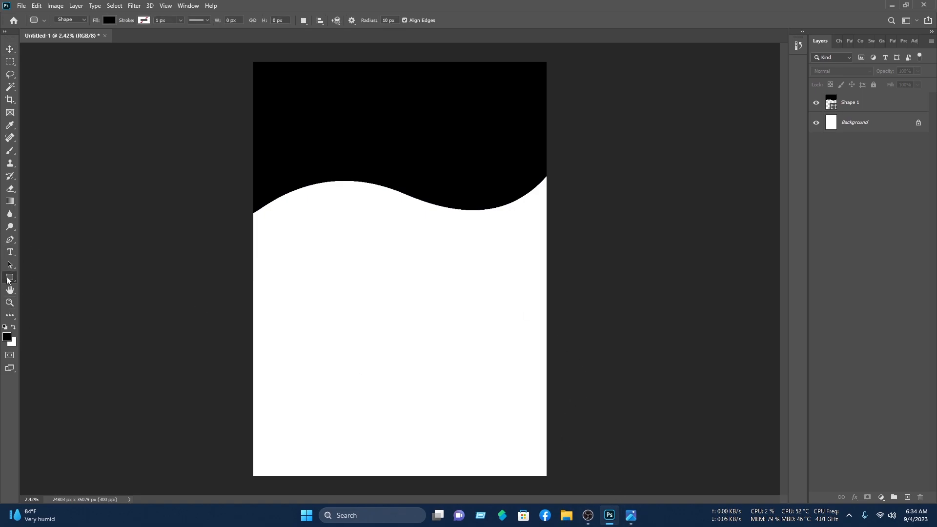
pyautogui.click(10, 281)
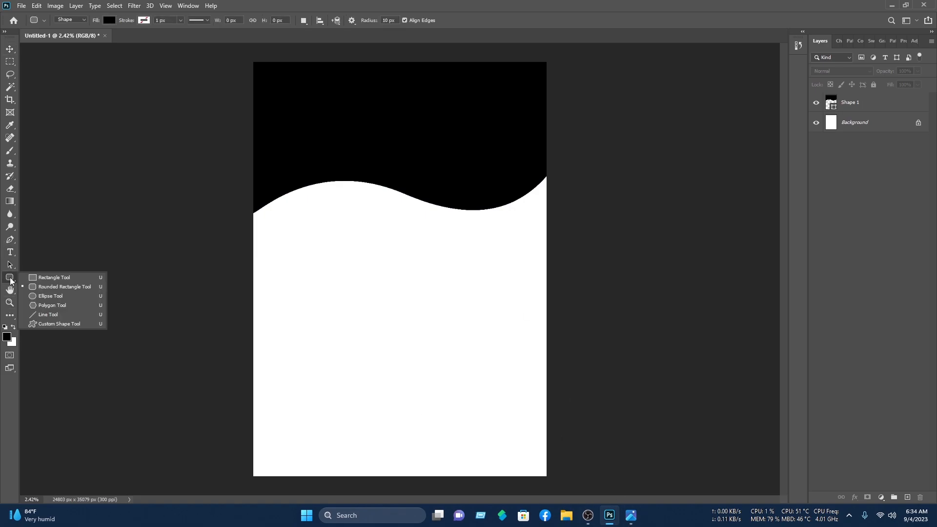
pyautogui.click(77, 295)
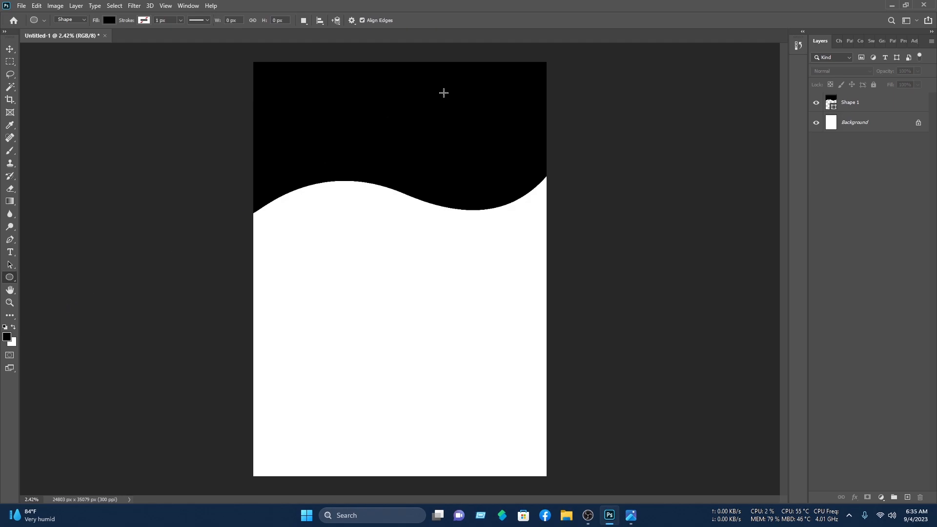
pyautogui.moveTo(443, 89); pyautogui.dragTo(591, 236)
pyautogui.press('v')
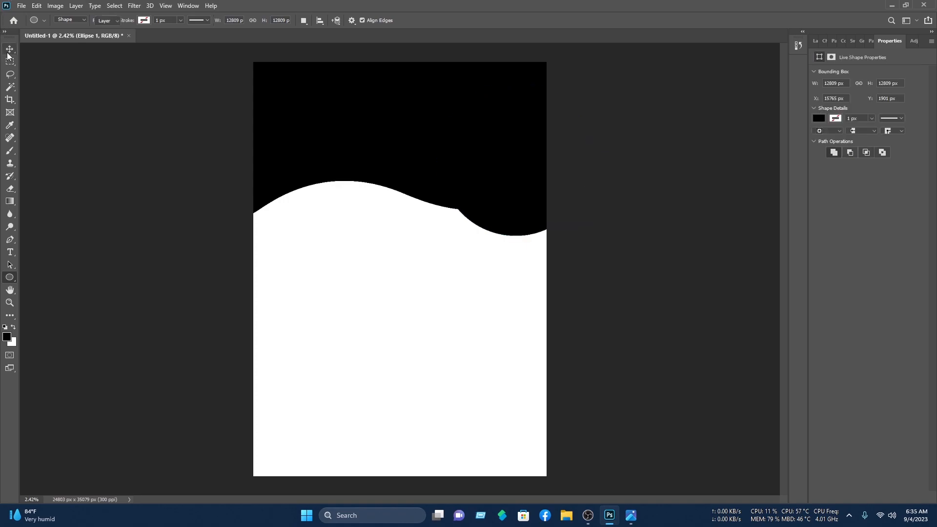
pyautogui.moveTo(525, 174); pyautogui.dragTo(489, 133)
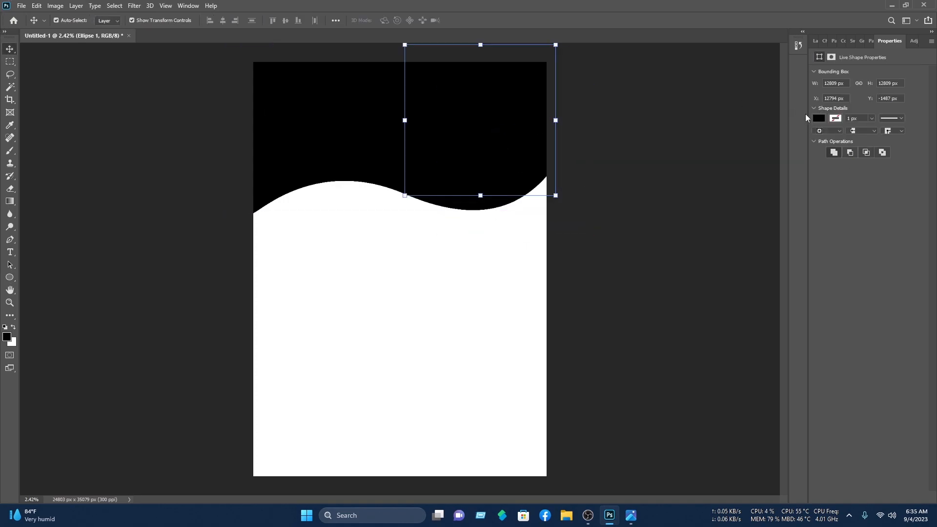
# Step: Fill the circle white, enlarge it about 114% and position it over the wave
pyautogui.click(818, 118)
pyautogui.click(819, 170)
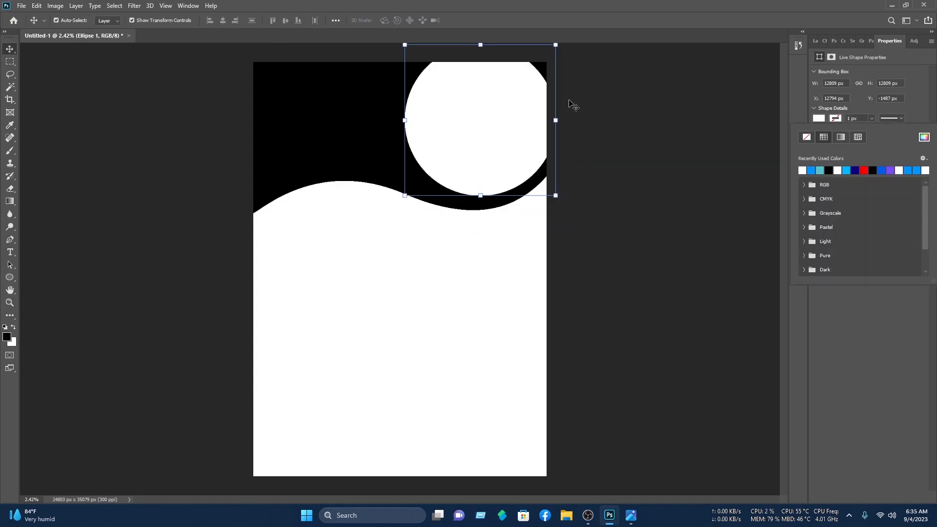
pyautogui.click(14, 49)
pyautogui.moveTo(498, 135); pyautogui.dragTo(502, 153)
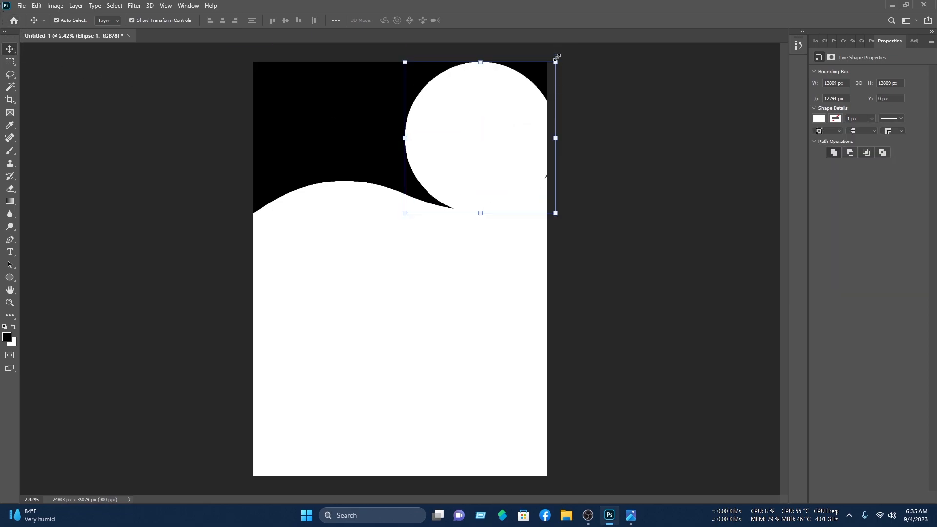
pyautogui.moveTo(557, 64); pyautogui.dragTo(585, 50)
pyautogui.moveTo(492, 104); pyautogui.dragTo(480, 96)
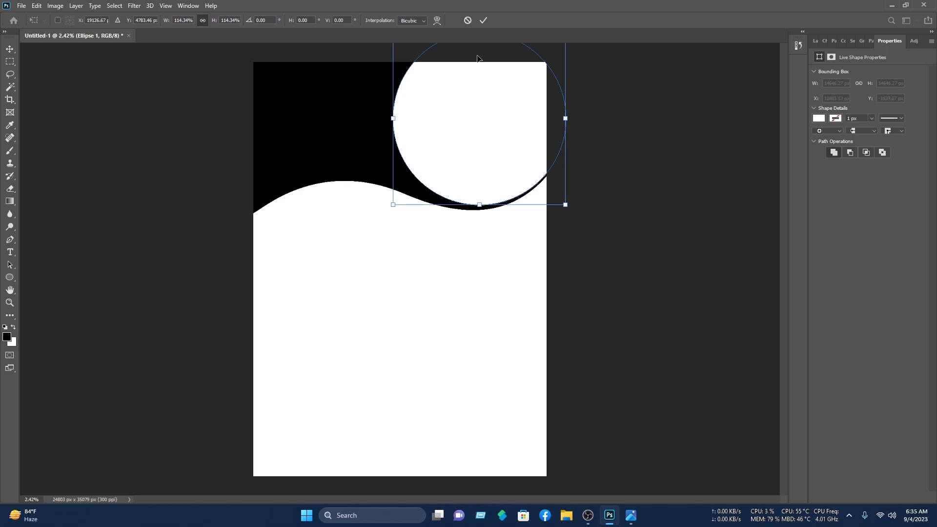
pyautogui.click(485, 19)
pyautogui.click(639, 109)
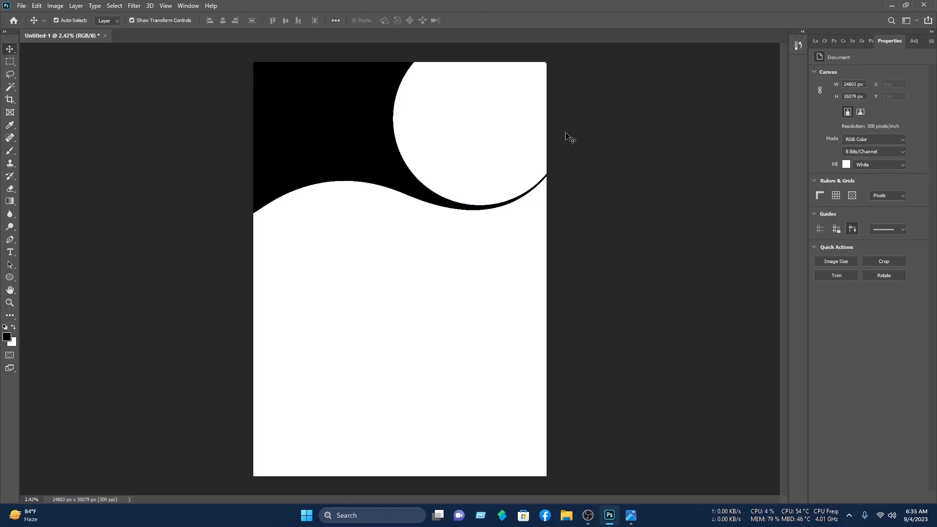
pyautogui.click(470, 163)
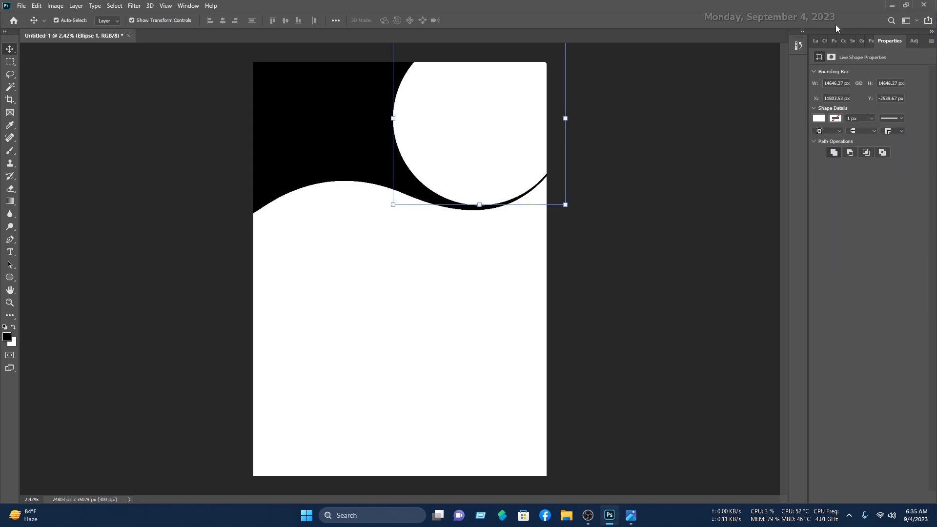
# Step: Add a 6 px outside Stroke in bright cyan #00baff to Ellipse 1 via Blending Options
pyautogui.click(814, 41)
pyautogui.rightClick(859, 102)
pyautogui.click(829, 104)
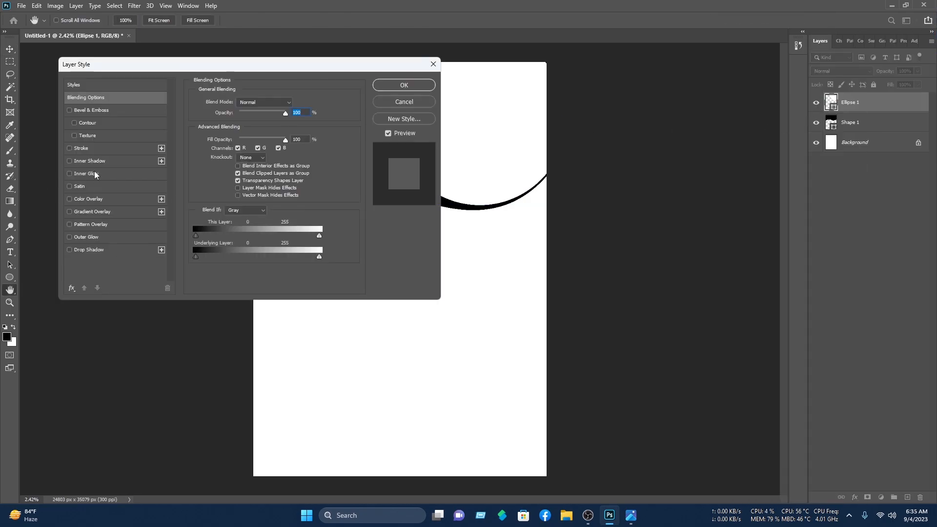
pyautogui.click(101, 148)
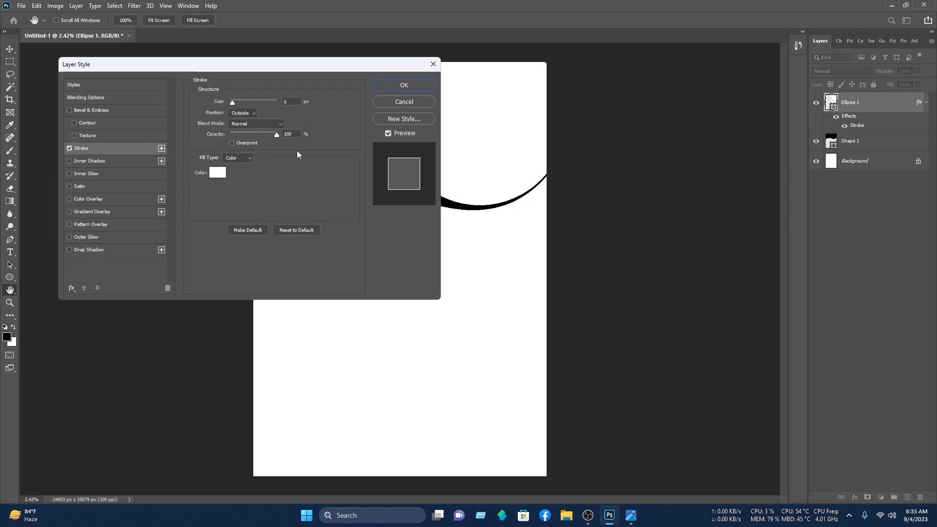
pyautogui.click(218, 172)
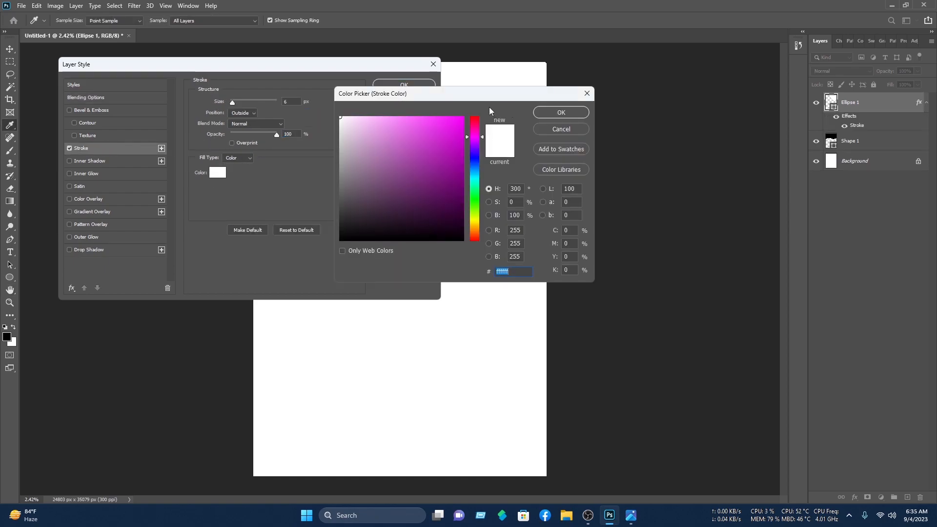
pyautogui.moveTo(473, 159); pyautogui.dragTo(481, 172)
pyautogui.click(462, 118)
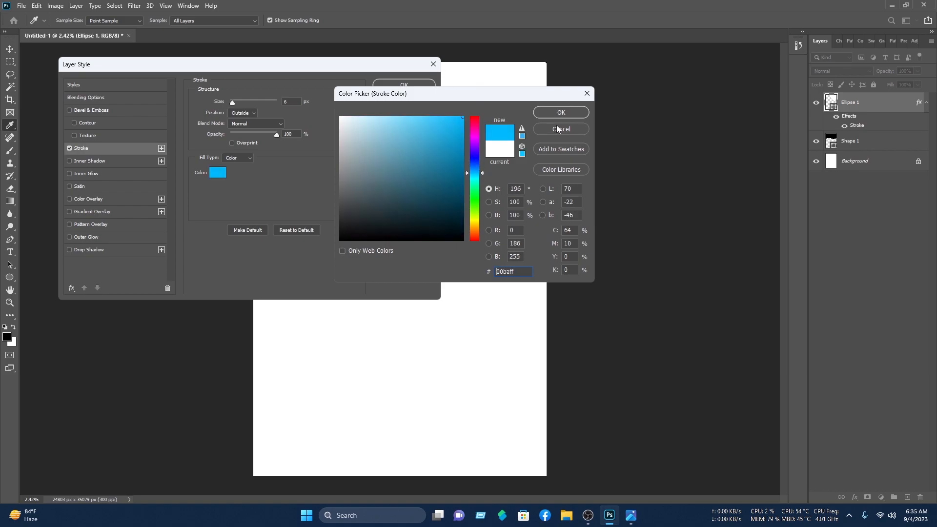
pyautogui.click(561, 112)
pyautogui.click(404, 85)
pyautogui.press('v')
pyautogui.click(362, 148)
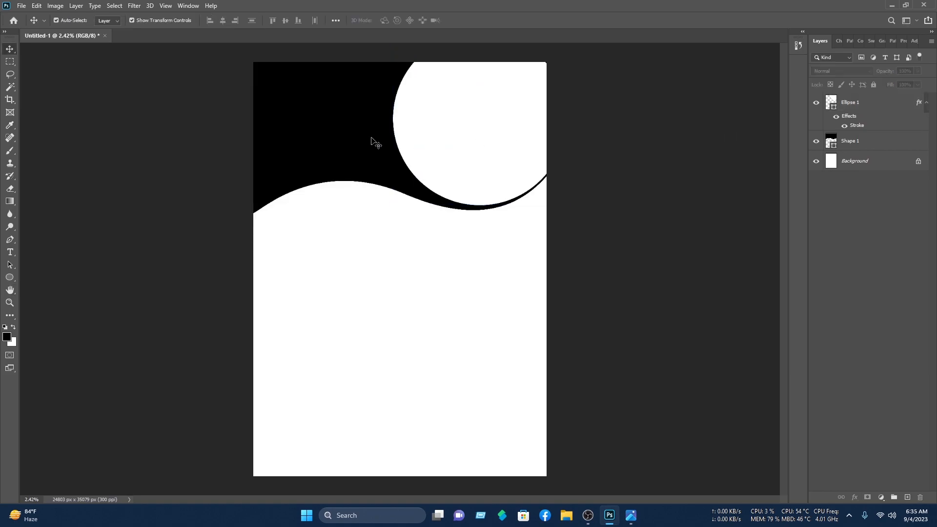
# Step: Add a Gradient Overlay to the wave layer, starting from the Blue_13 preset
pyautogui.rightClick(864, 141)
pyautogui.click(799, 107)
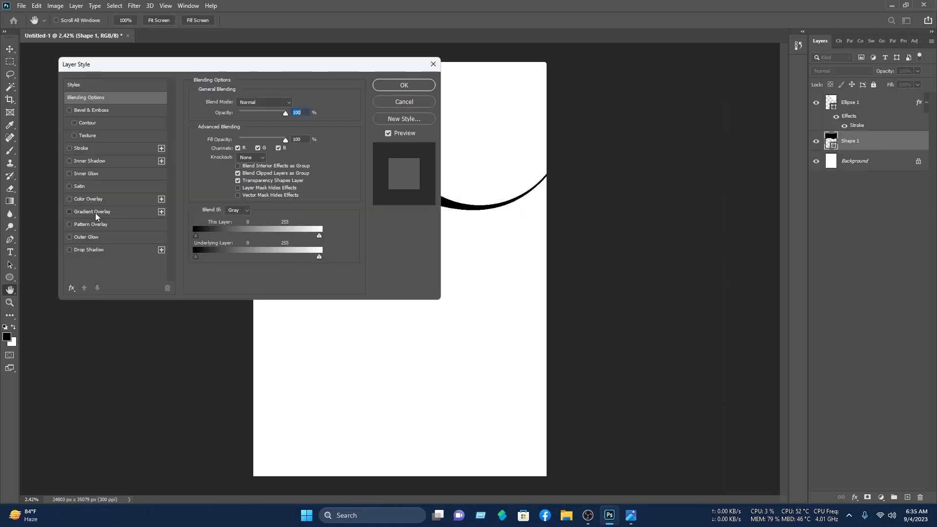
pyautogui.click(98, 213)
pyautogui.moveTo(302, 68); pyautogui.dragTo(675, 166)
pyautogui.click(636, 228)
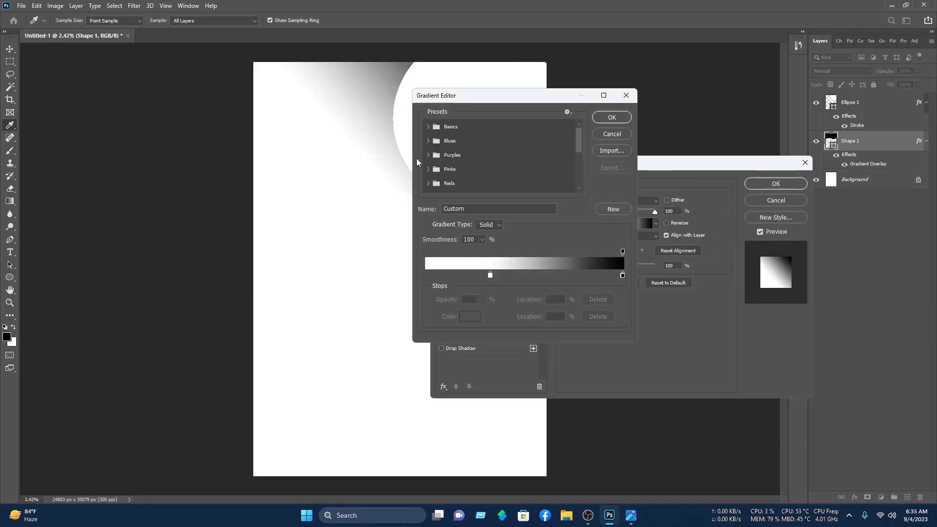
pyautogui.click(428, 141)
pyautogui.click(498, 174)
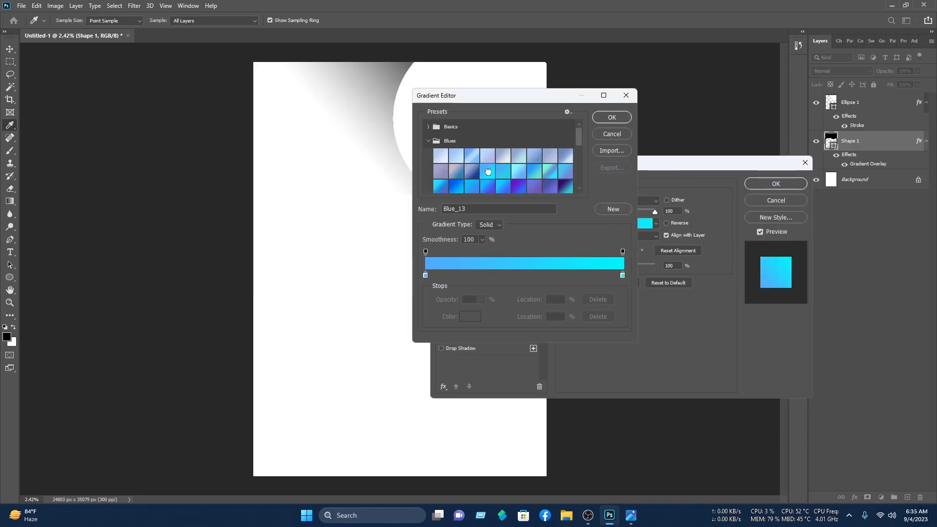
# Step: Switch to the Blue_20 gradient, move the right stop to 84% and add a cyan middle stop
pyautogui.scroll(-1, 535, 195)
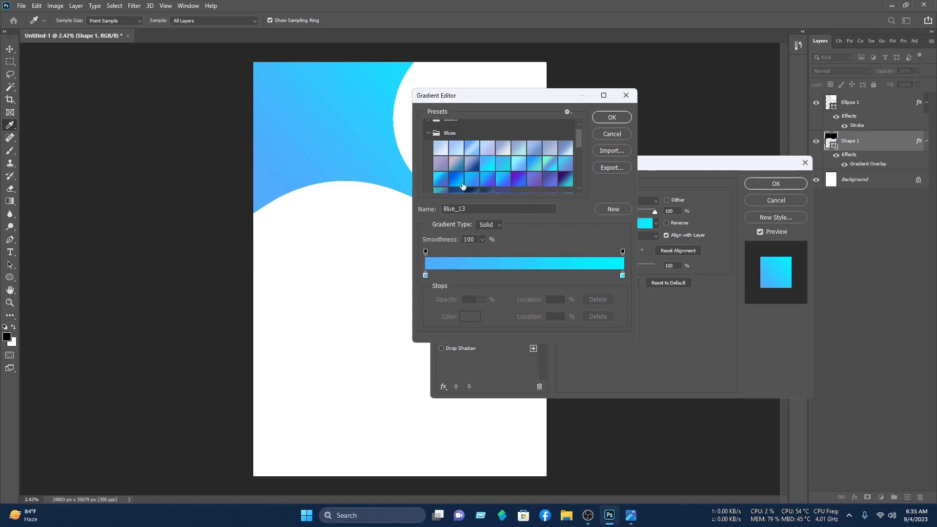
pyautogui.click(461, 183)
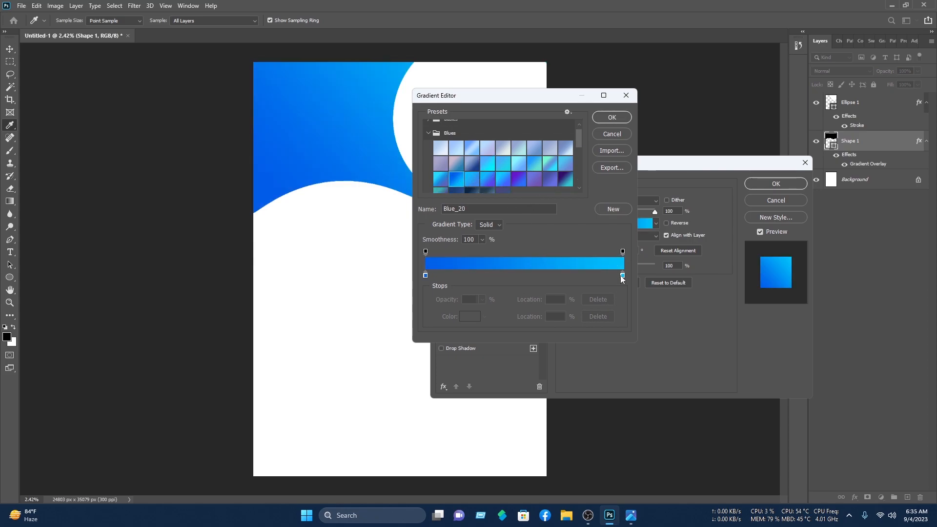
pyautogui.moveTo(623, 280); pyautogui.dragTo(590, 277)
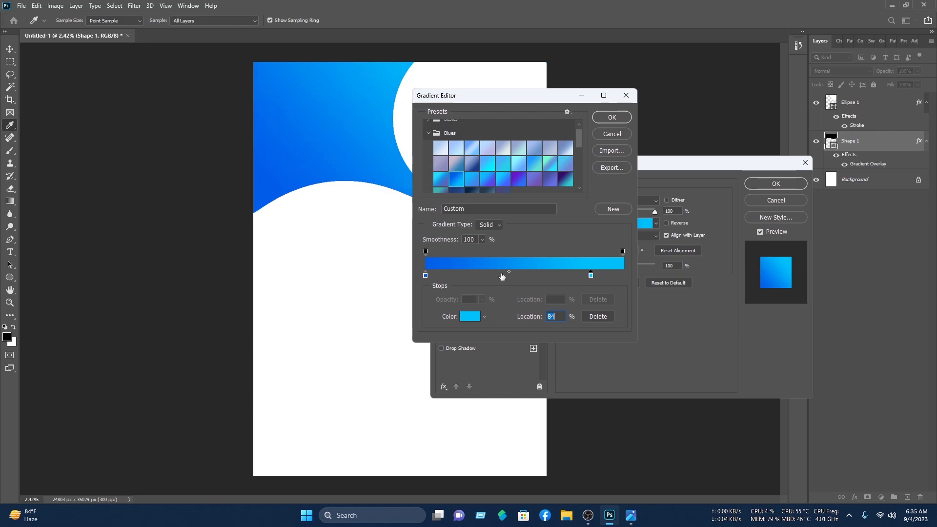
pyautogui.click(468, 318)
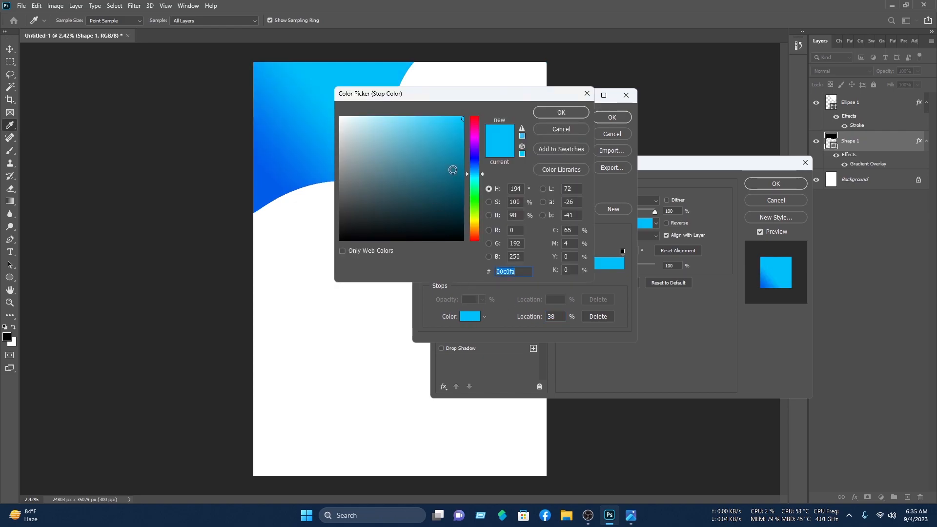
pyautogui.click(474, 178)
pyautogui.click(536, 113)
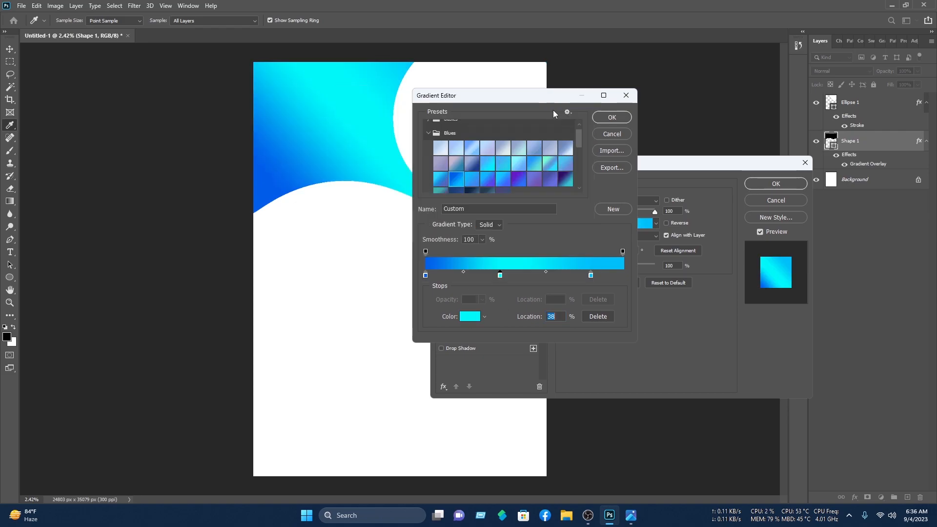
pyautogui.click(610, 117)
pyautogui.click(754, 184)
pyautogui.click(665, 112)
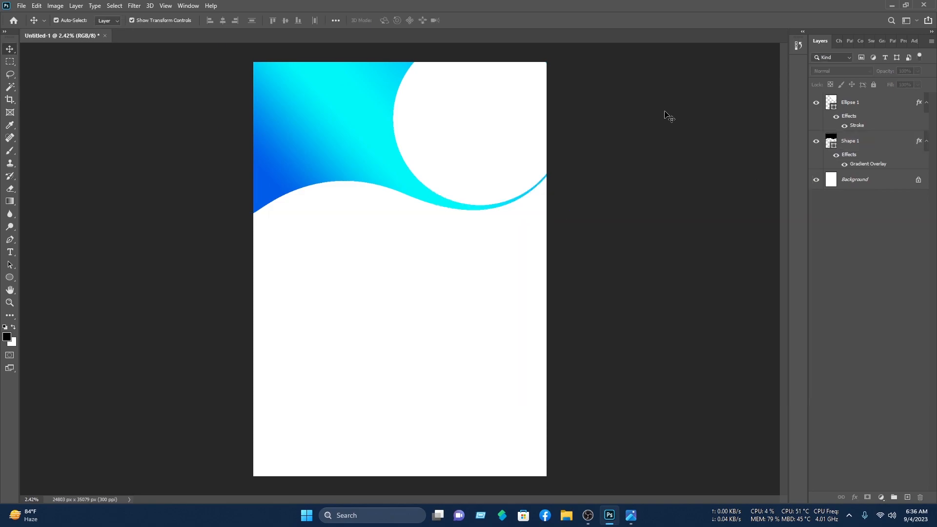
pyautogui.moveTo(483, 138); pyautogui.dragTo(485, 141)
# Step: Nudge the circle down and thicken its cyan stroke to 250 px
pyautogui.press('Down')
pyautogui.press('Down')
pyautogui.click(590, 157)
pyautogui.click(491, 139)
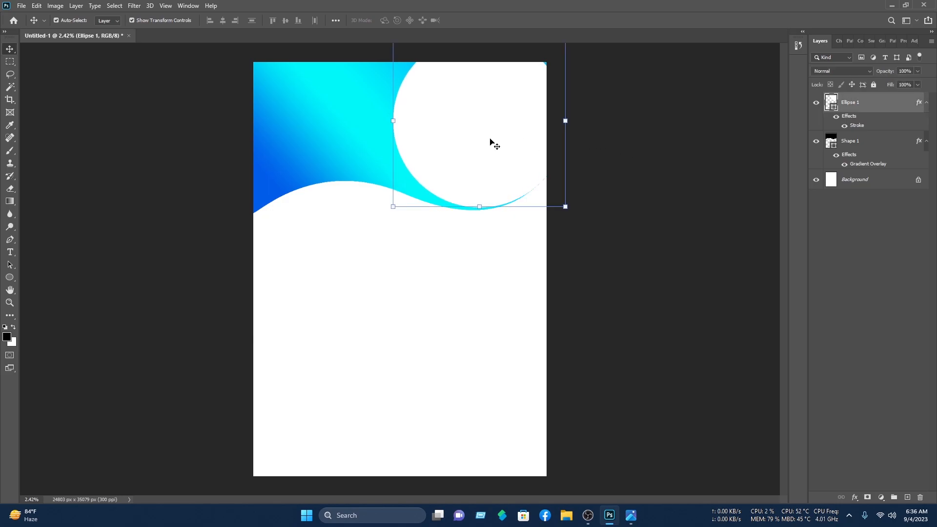
pyautogui.rightClick(877, 105)
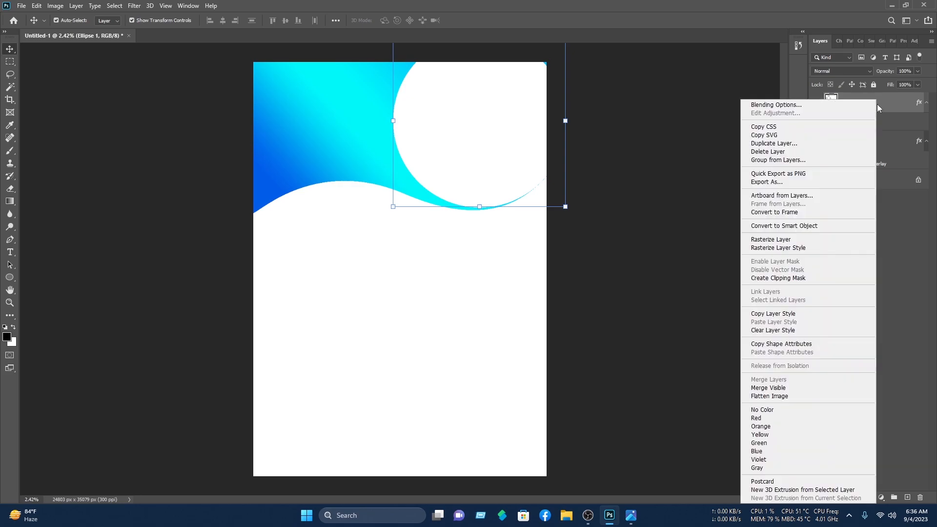
pyautogui.click(811, 104)
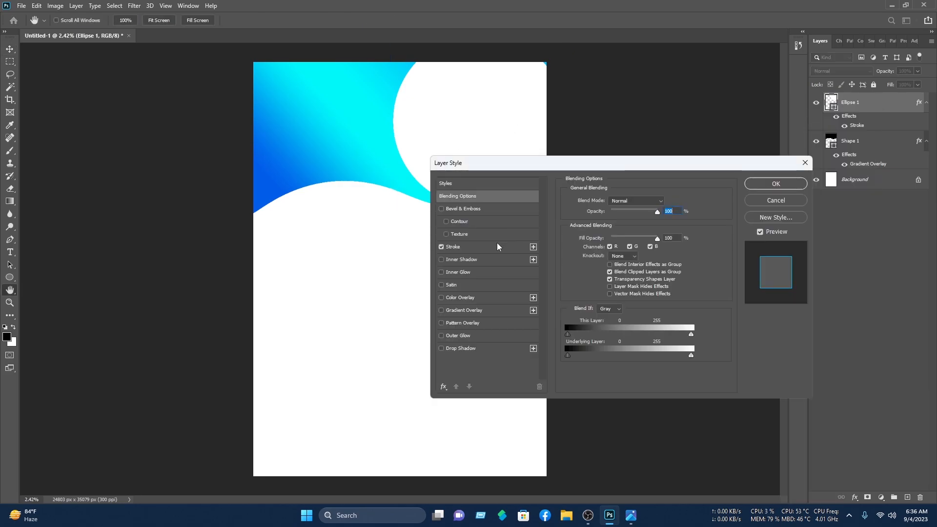
pyautogui.click(496, 245)
pyautogui.moveTo(615, 200); pyautogui.dragTo(651, 206)
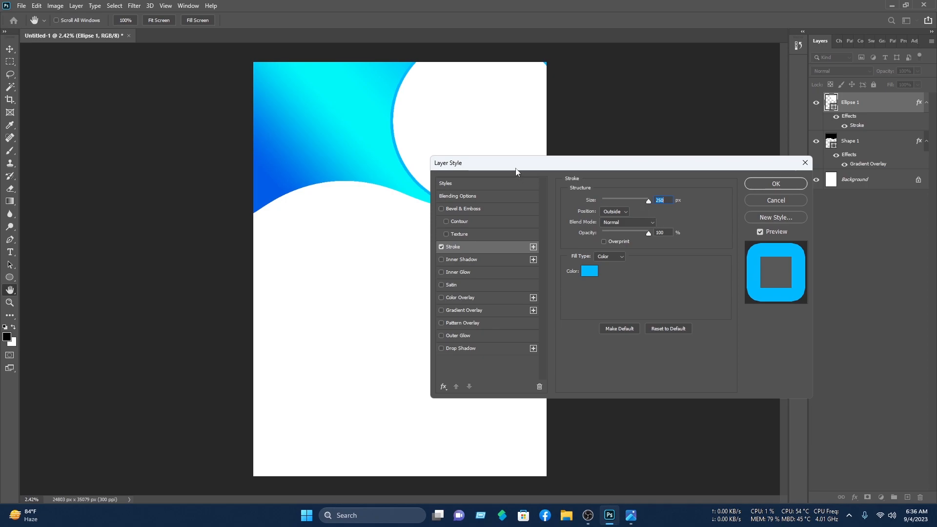
pyautogui.click(777, 184)
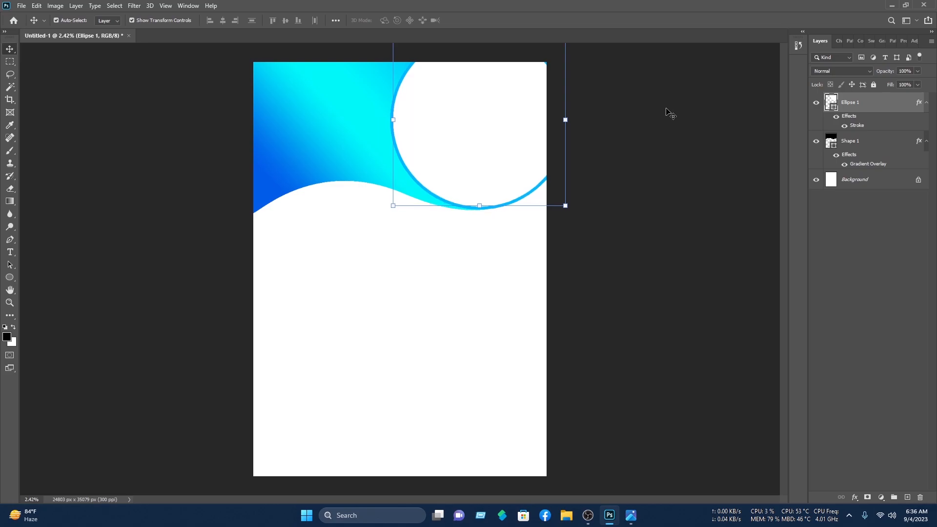
# Step: Select the circle and wave together and stretch them about 107% taller
pyautogui.click(720, 143)
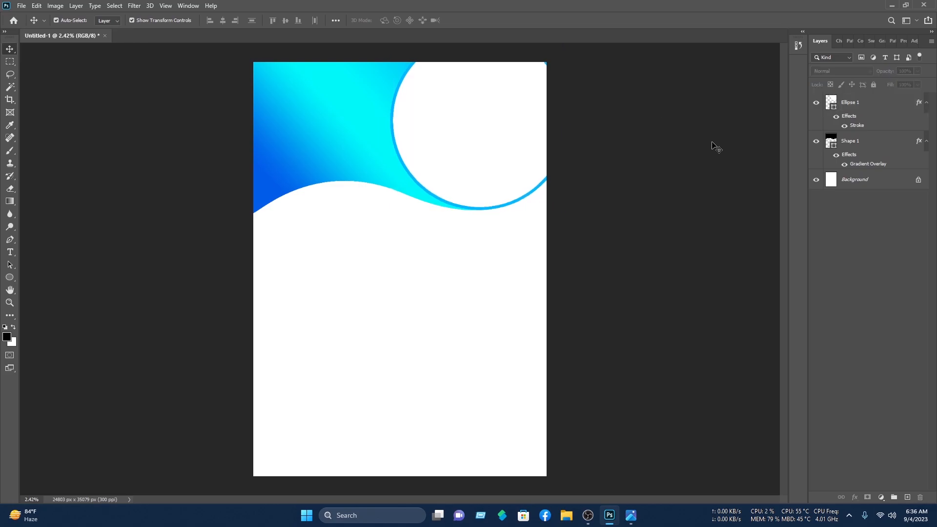
pyautogui.click(330, 153)
pyautogui.click(876, 295)
pyautogui.moveTo(712, 251); pyautogui.dragTo(296, 82)
pyautogui.moveTo(440, 141); pyautogui.dragTo(444, 162)
pyautogui.moveTo(401, 56); pyautogui.dragTo(408, 47)
pyautogui.click(483, 20)
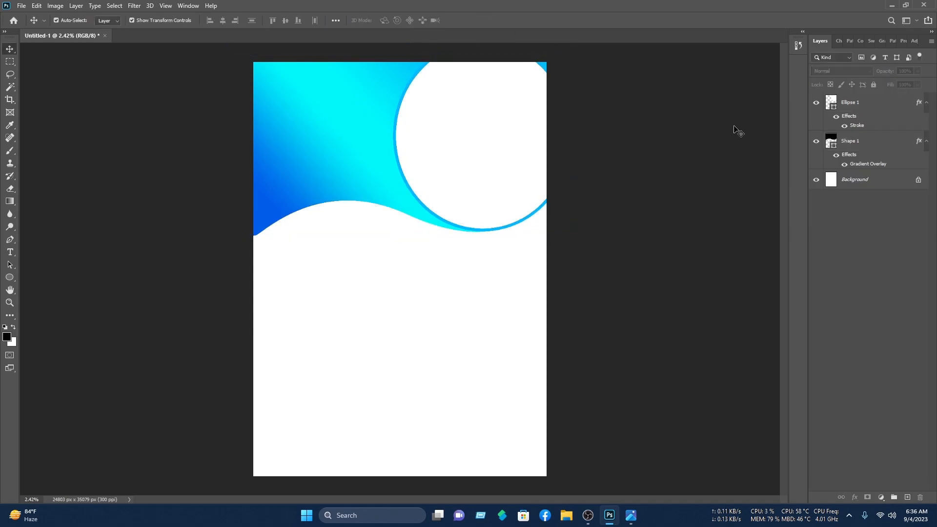
# Step: Move the white circle up and right and enlarge it further
pyautogui.click(540, 151)
pyautogui.moveTo(519, 154); pyautogui.dragTo(523, 143)
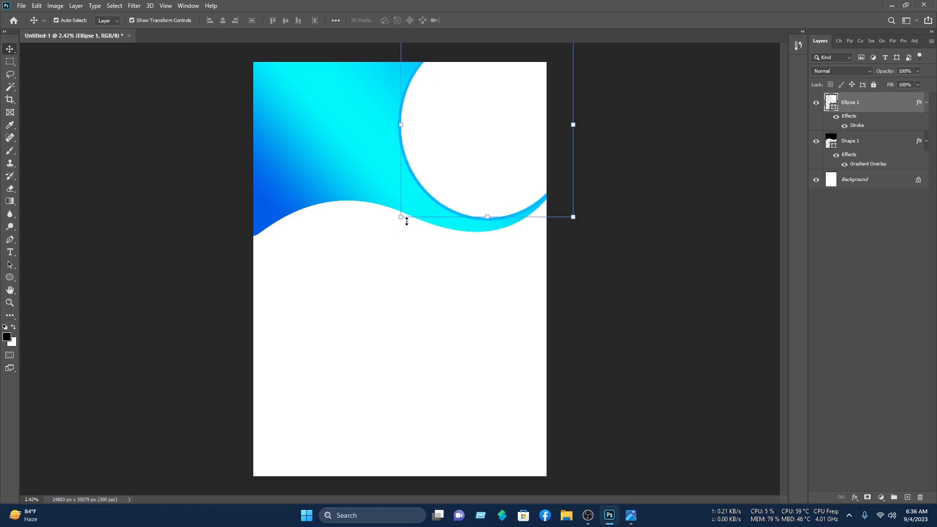
pyautogui.moveTo(398, 219); pyautogui.dragTo(380, 223)
pyautogui.click(483, 20)
pyautogui.click(675, 115)
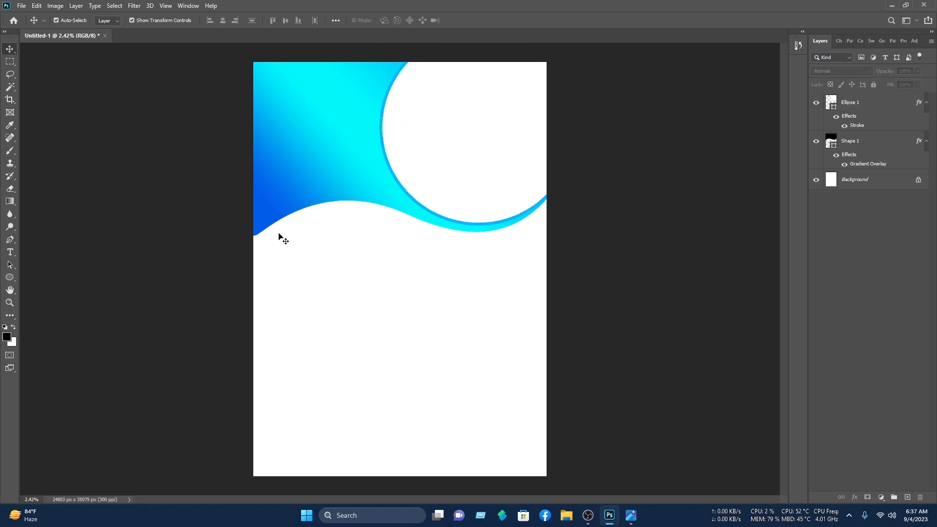
# Step: Draw a black ellipse over the page's top-left corner
pyautogui.click(9, 277)
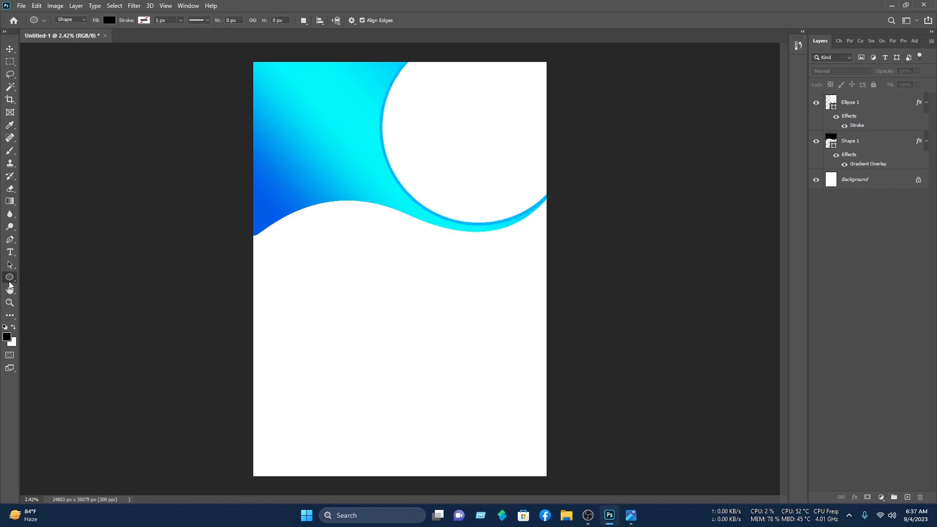
pyautogui.rightClick(10, 286)
pyautogui.click(37, 295)
pyautogui.rightClick(15, 286)
pyautogui.click(37, 289)
pyautogui.moveTo(244, 54); pyautogui.dragTo(345, 148)
# Step: Warp the black ellipse into an irregular blob shape
pyautogui.click(10, 49)
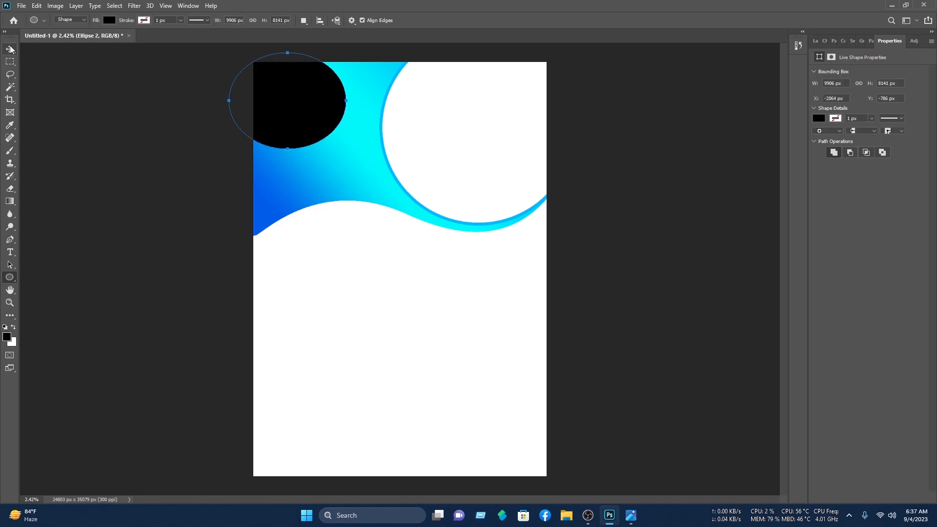
pyautogui.moveTo(266, 83); pyautogui.dragTo(312, 118)
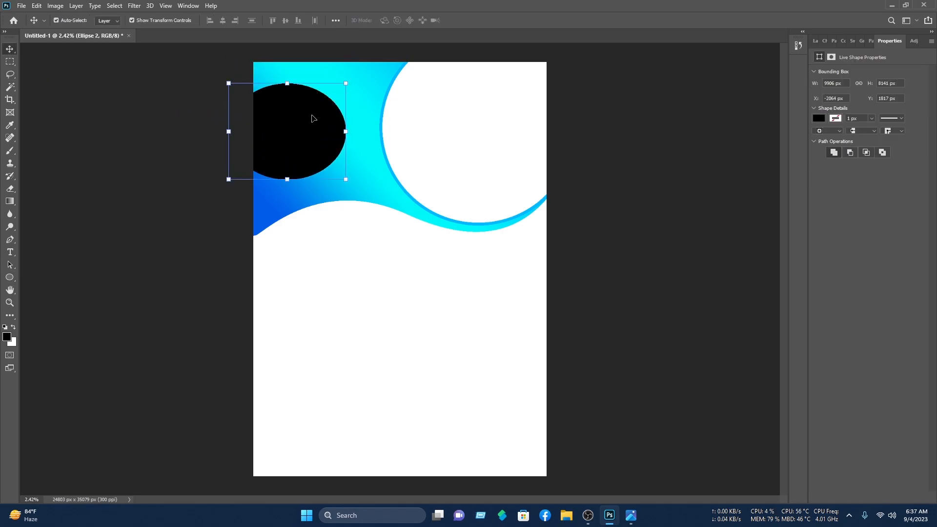
pyautogui.click(289, 86)
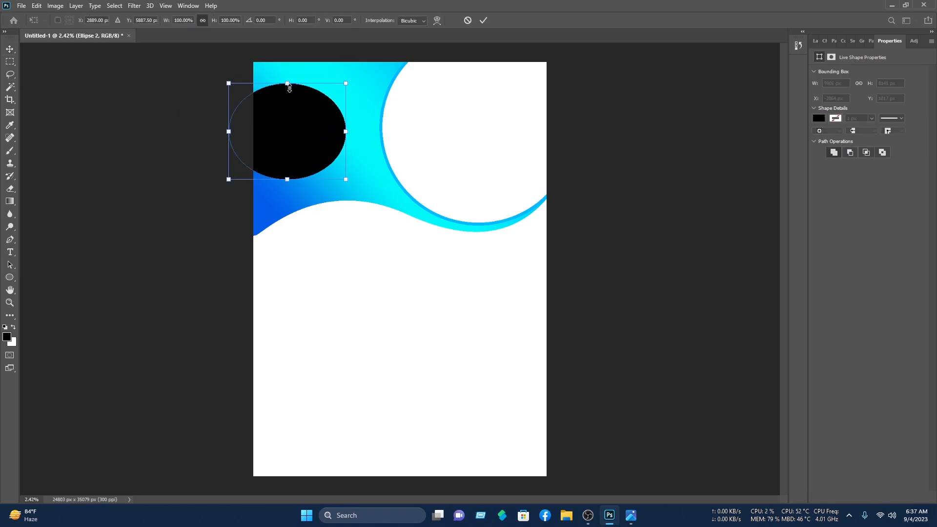
pyautogui.rightClick(298, 114)
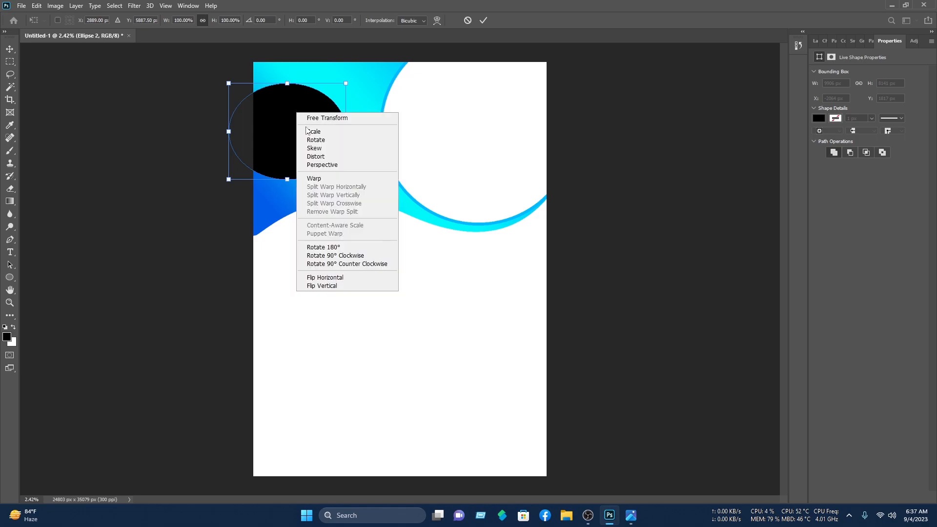
pyautogui.click(324, 178)
pyautogui.moveTo(307, 83); pyautogui.dragTo(419, 63)
pyautogui.moveTo(343, 148); pyautogui.dragTo(278, 120)
pyautogui.moveTo(269, 179); pyautogui.dragTo(114, 193)
pyautogui.moveTo(269, 88); pyautogui.dragTo(299, 61)
pyautogui.moveTo(232, 118); pyautogui.dragTo(263, 116)
pyautogui.press('Return')
# Step: Shrink the blob to about 75%, rotate it about 34° and move it into the corner
pyautogui.hotkey('ctrl', 't')
pyautogui.moveTo(358, 184); pyautogui.dragTo(319, 154)
pyautogui.moveTo(332, 64); pyautogui.dragTo(354, 115)
pyautogui.moveTo(305, 108); pyautogui.dragTo(318, 94)
pyautogui.click(483, 20)
# Step: Place the blob copy beneath the original and colour it red ff0000
pyautogui.click(816, 42)
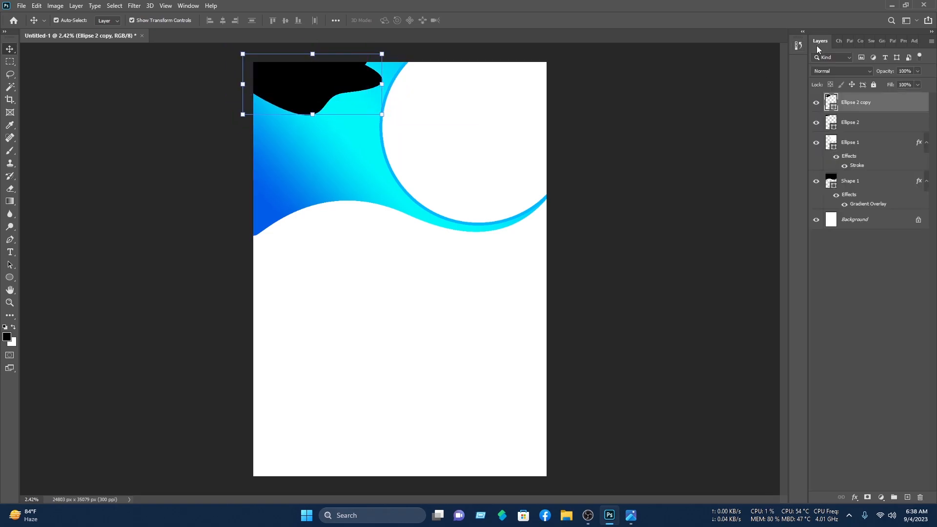
pyautogui.moveTo(857, 103); pyautogui.dragTo(861, 132)
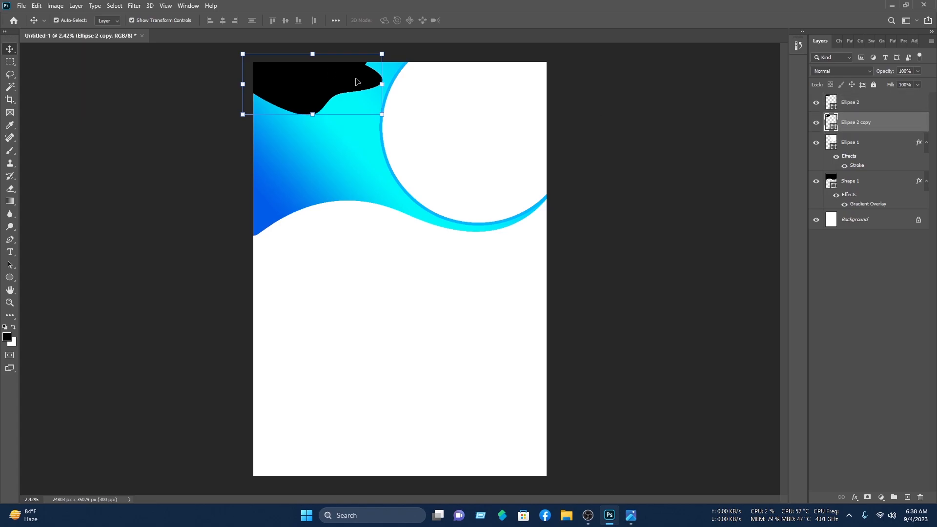
pyautogui.doubleClick(828, 121)
pyautogui.moveTo(405, 151); pyautogui.dragTo(606, 116)
pyautogui.click(574, 119)
# Step: Move both blobs down slightly and resize them together
pyautogui.keyDown('ctrl'); pyautogui.click(669, 117); pyautogui.keyUp('ctrl')
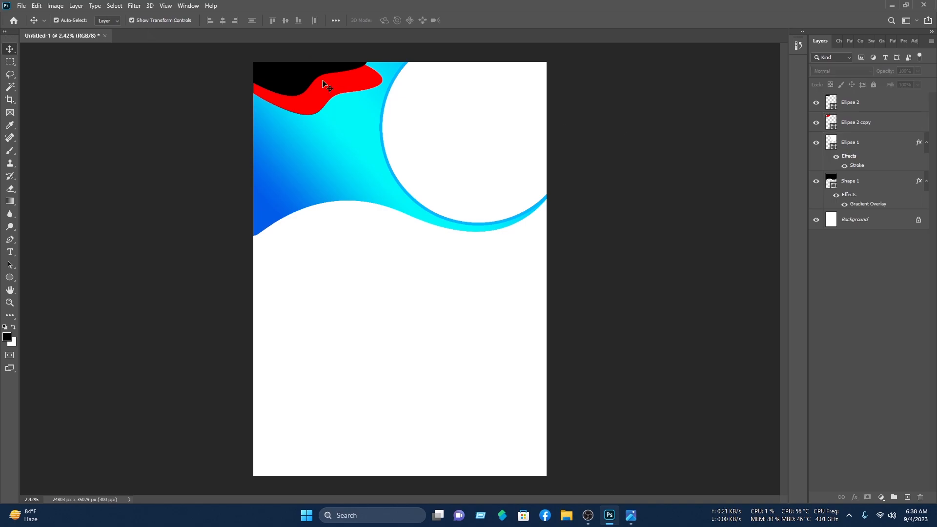
pyautogui.keyDown('ctrl'); pyautogui.click(290, 72); pyautogui.keyUp('ctrl')
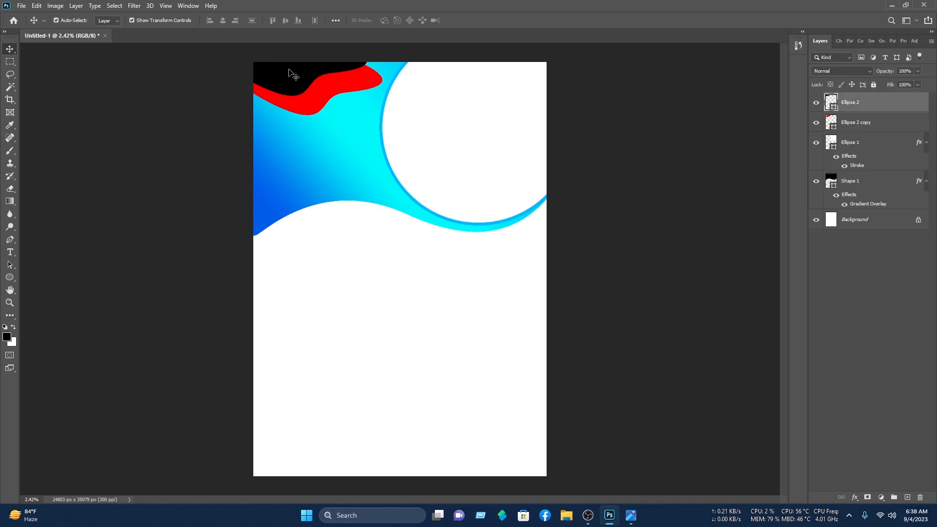
pyautogui.keyDown('ctrl'); pyautogui.keyDown('shift'); pyautogui.click(310, 105); pyautogui.keyUp('shift'); pyautogui.keyUp('ctrl')
pyautogui.moveTo(332, 74); pyautogui.dragTo(331, 86)
pyautogui.moveTo(225, 45); pyautogui.dragTo(211, 37)
pyautogui.click(483, 20)
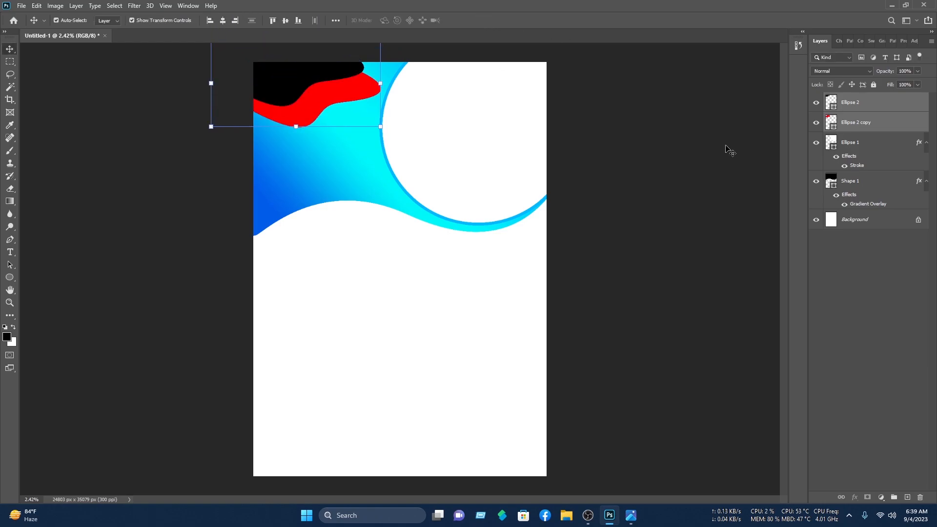
pyautogui.click(727, 147)
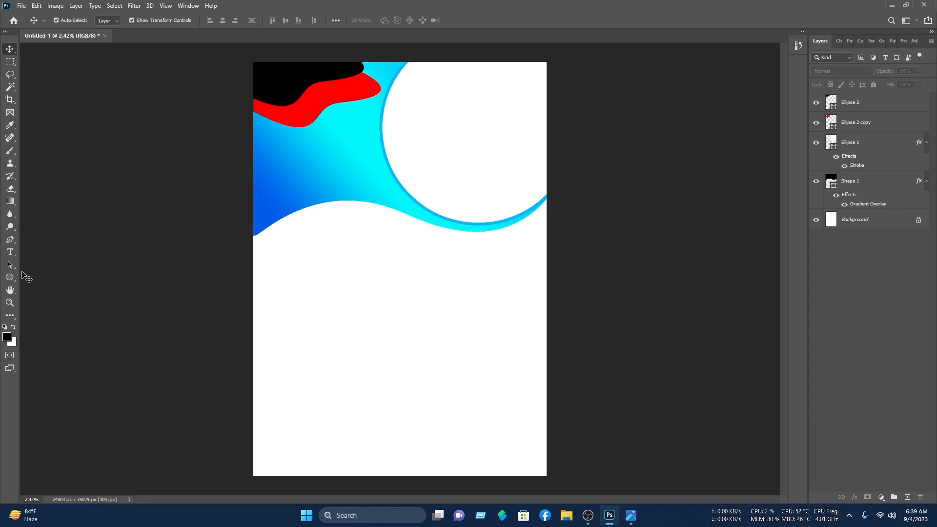
# Step: Draw a curved wave shape along the page bottom with the Pen tool
pyautogui.click(9, 240)
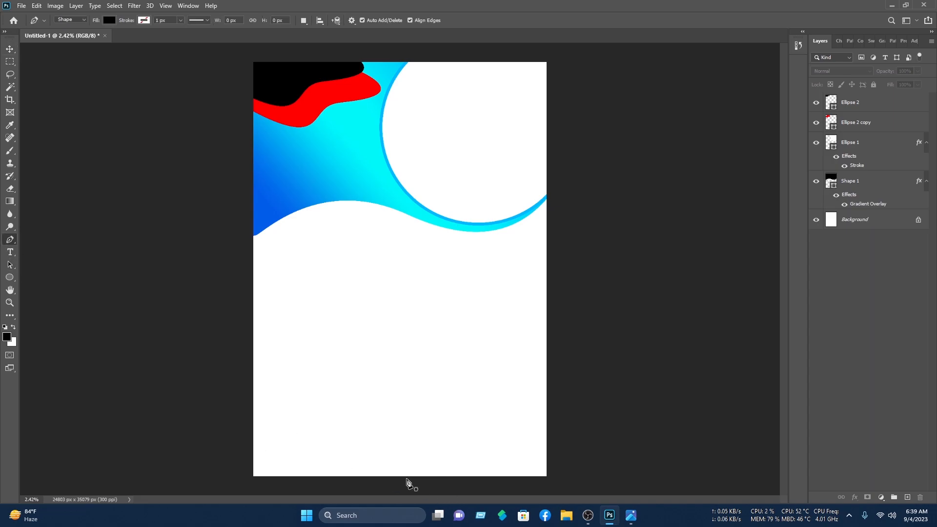
pyautogui.click(323, 475)
pyautogui.moveTo(452, 432); pyautogui.dragTo(556, 449)
pyautogui.moveTo(566, 405)
pyautogui.mouseDown()
pyautogui.moveTo(630, 350)
pyautogui.moveTo(579, 392)
pyautogui.mouseUp()
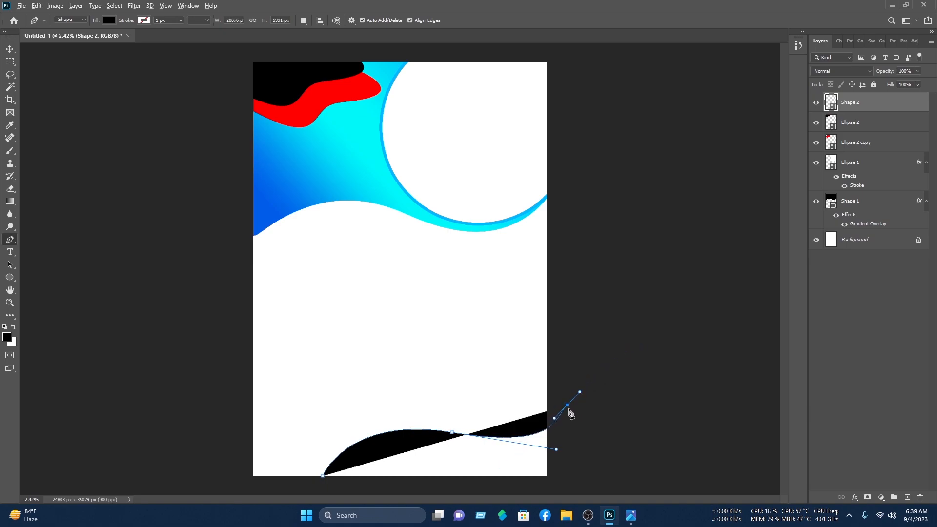
pyautogui.click(590, 476)
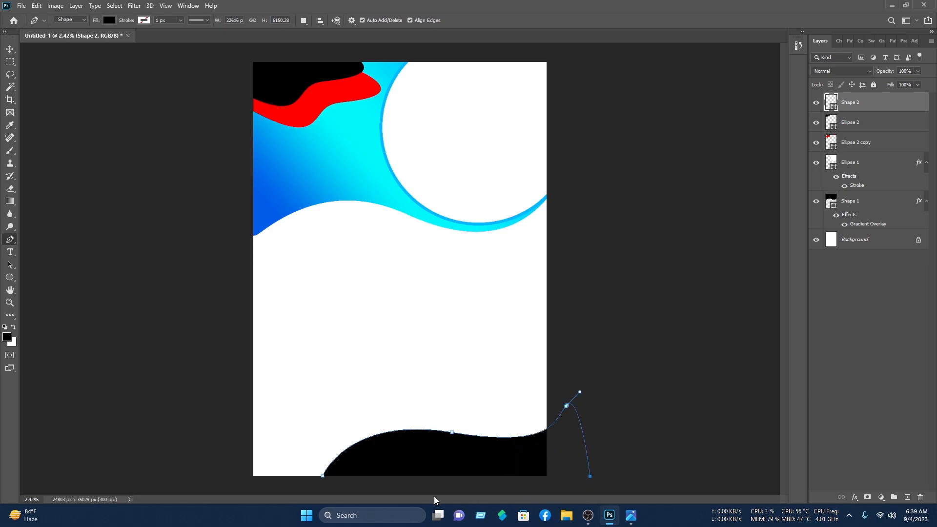
pyautogui.click(301, 494)
pyautogui.click(10, 49)
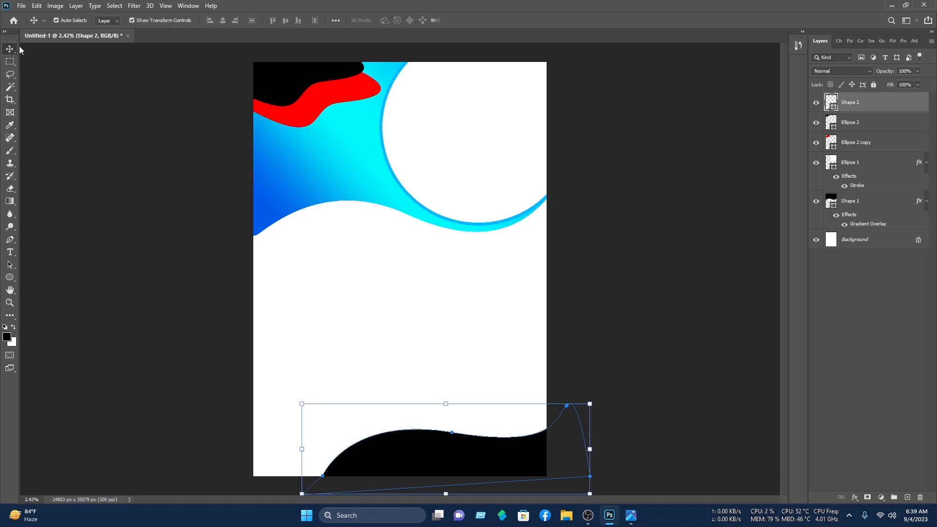
# Step: Fill the bottom wave red e70000
pyautogui.doubleClick(837, 103)
pyautogui.click(463, 128)
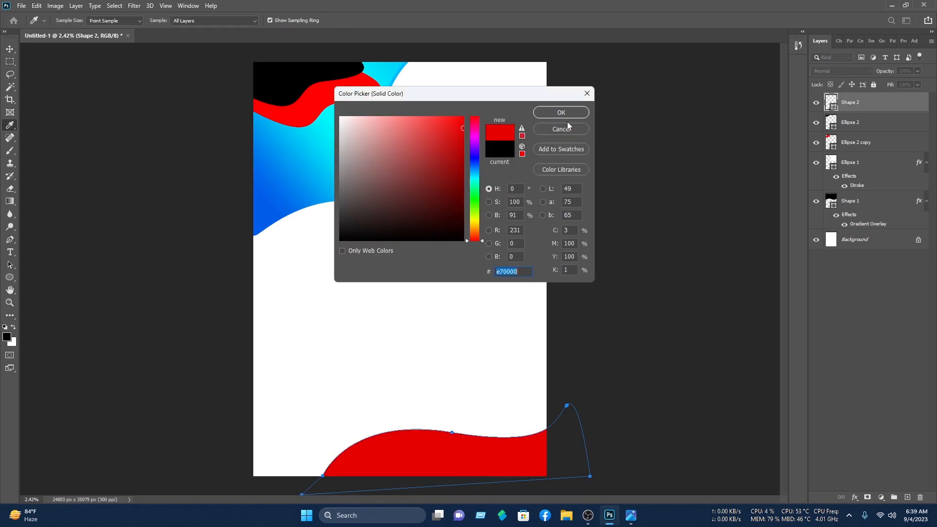
pyautogui.click(564, 115)
pyautogui.press('v')
pyautogui.click(182, 230)
pyautogui.click(477, 453)
# Step: Duplicate the red wave slightly lower and colour the copy blue 3100e7
pyautogui.moveTo(472, 458); pyautogui.dragTo(473, 464)
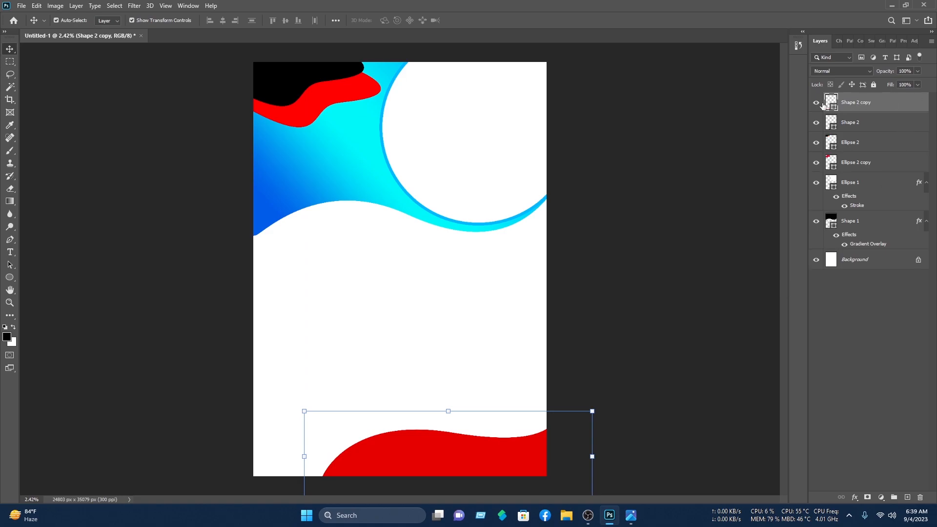
pyautogui.doubleClick(831, 102)
pyautogui.moveTo(475, 161); pyautogui.dragTo(475, 153)
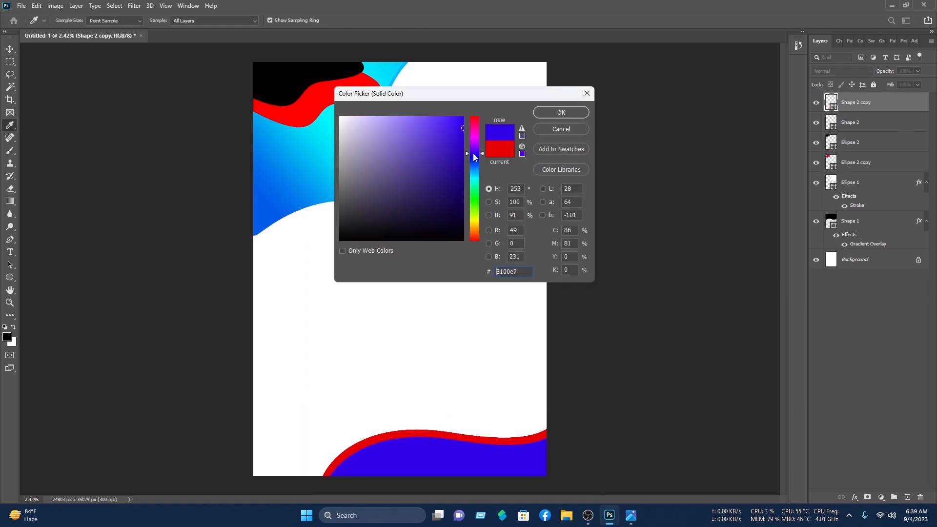
pyautogui.click(561, 112)
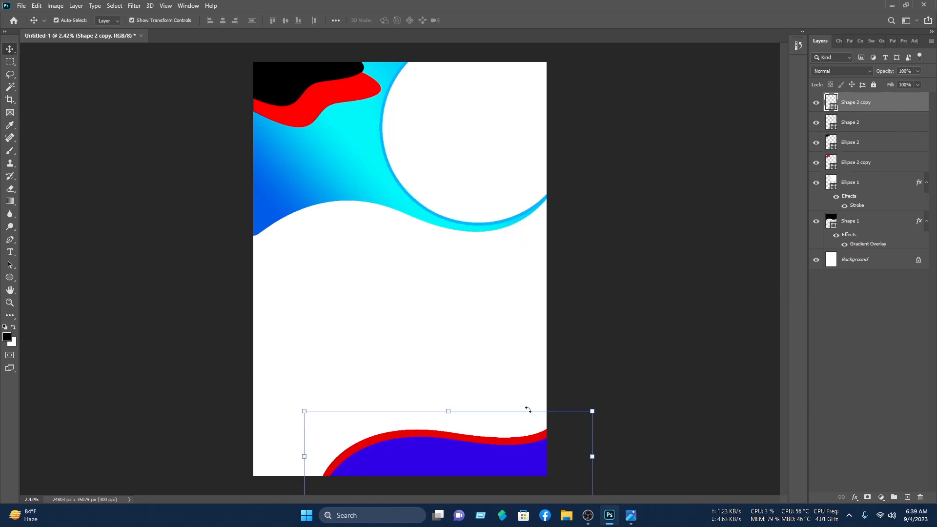
# Step: Tilt the blue wave copy -3.92° so the red wave peeks out
pyautogui.click(479, 467)
pyautogui.moveTo(603, 404); pyautogui.dragTo(602, 387)
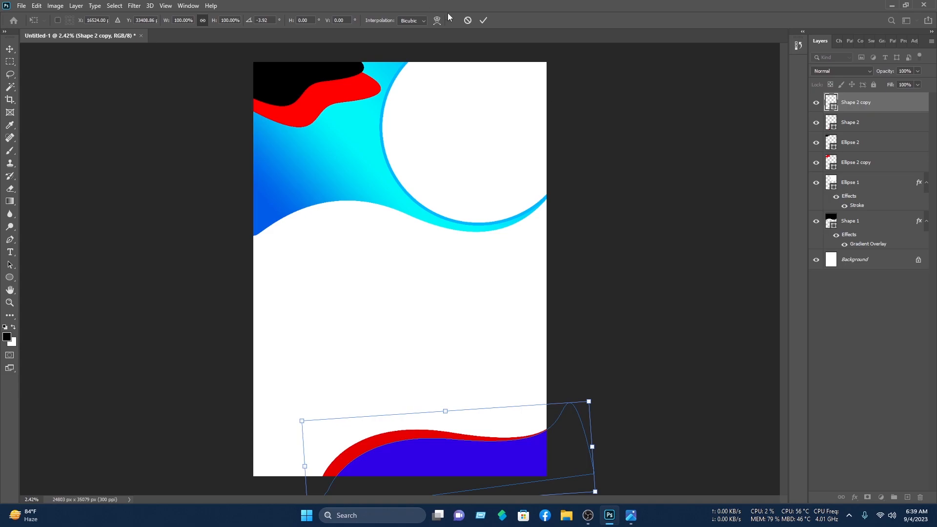
pyautogui.click(483, 20)
pyautogui.click(676, 211)
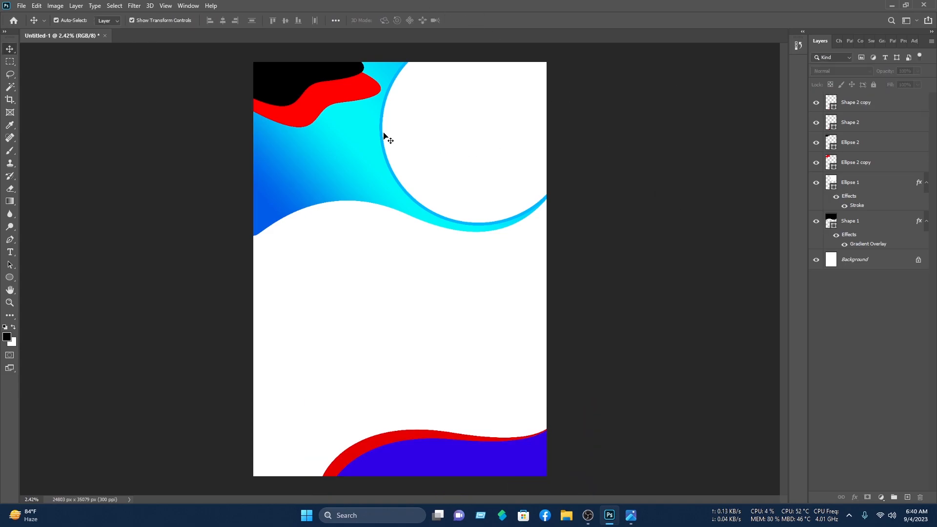
pyautogui.click(338, 96)
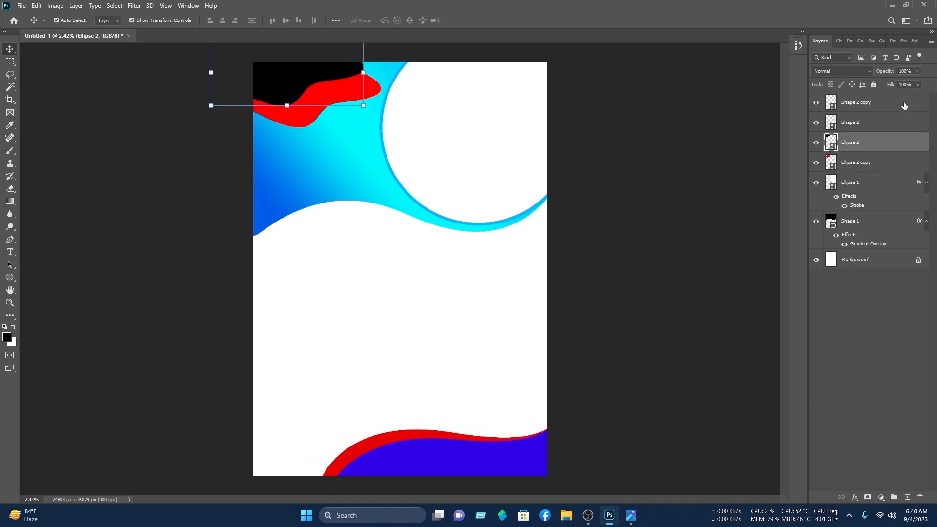
# Step: Give Ellipse 2 a purple-blue Blue_24 Gradient Overlay from the Blues presets
pyautogui.rightClick(879, 152)
pyautogui.click(770, 105)
pyautogui.click(475, 310)
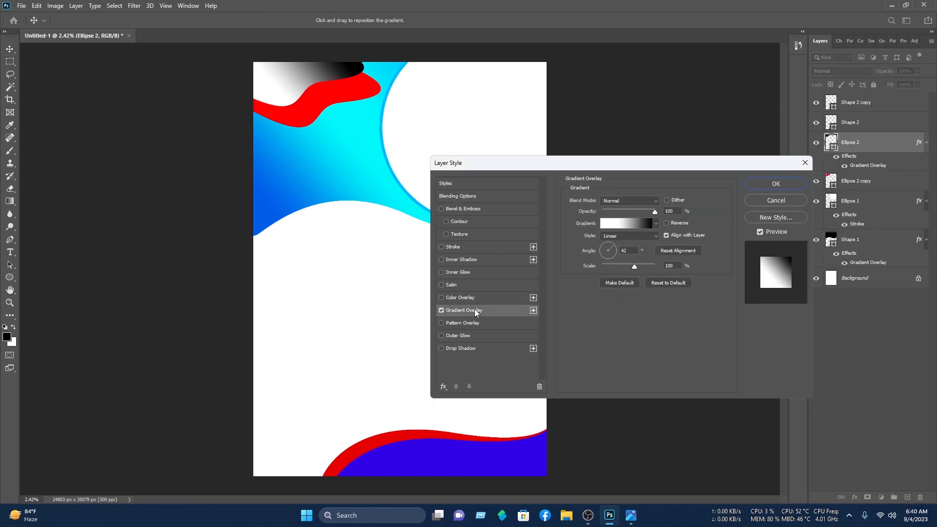
pyautogui.click(628, 225)
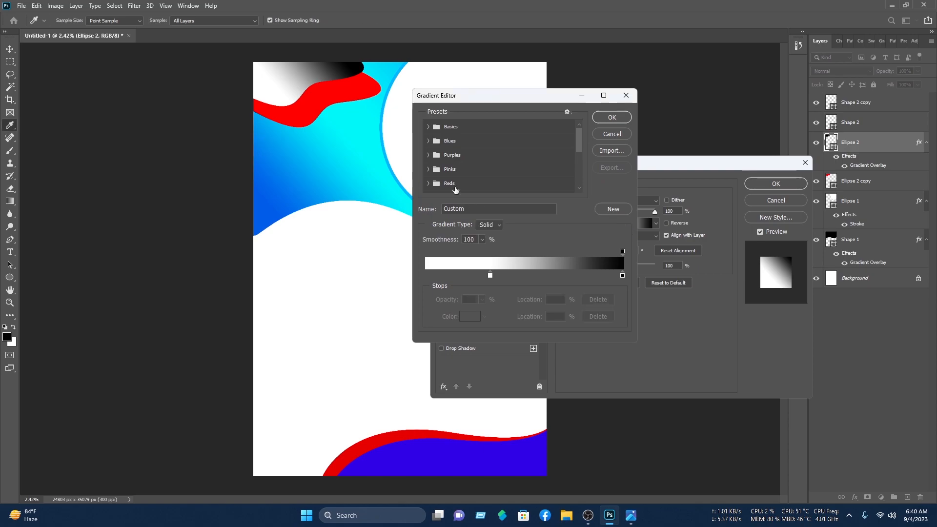
pyautogui.scroll(-1, 433, 163)
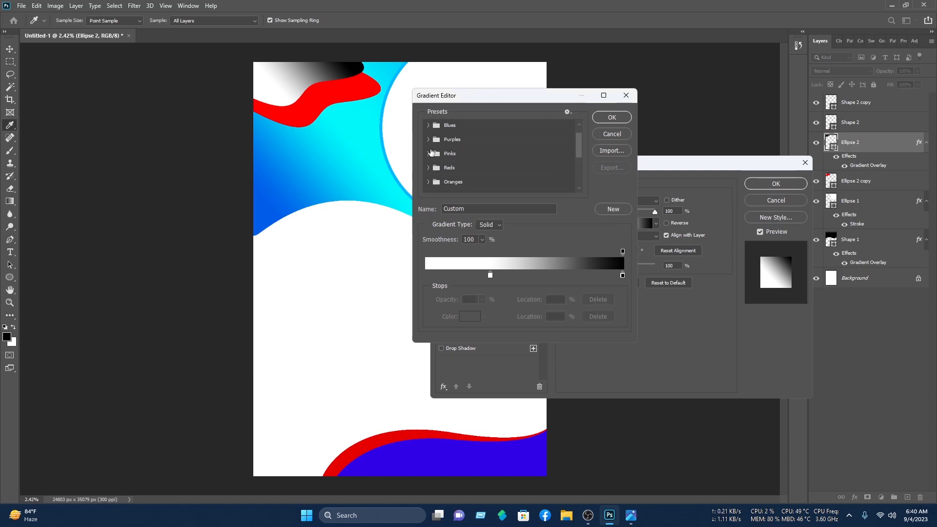
pyautogui.click(426, 126)
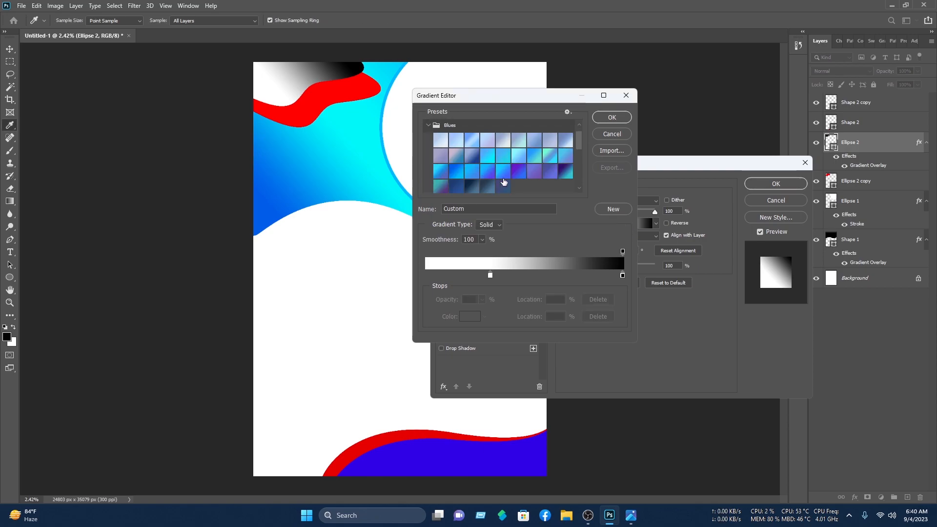
pyautogui.click(516, 176)
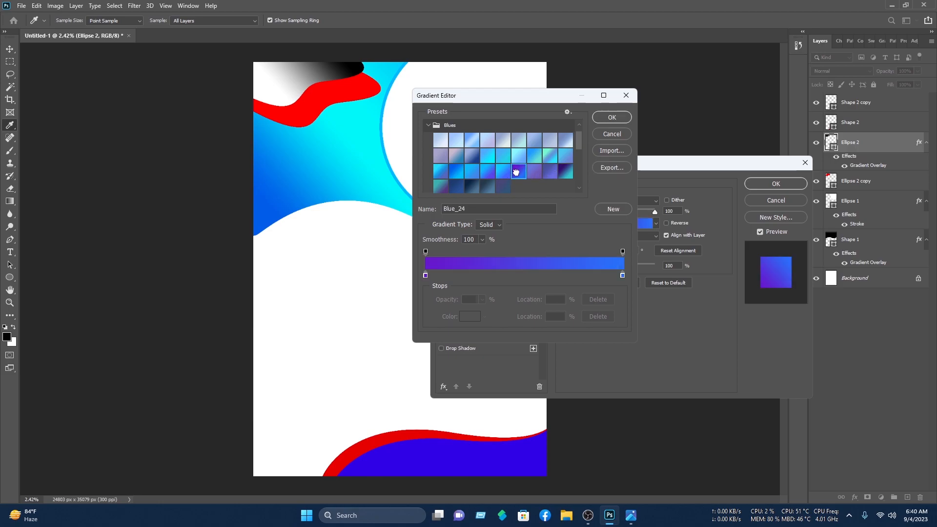
pyautogui.click(611, 118)
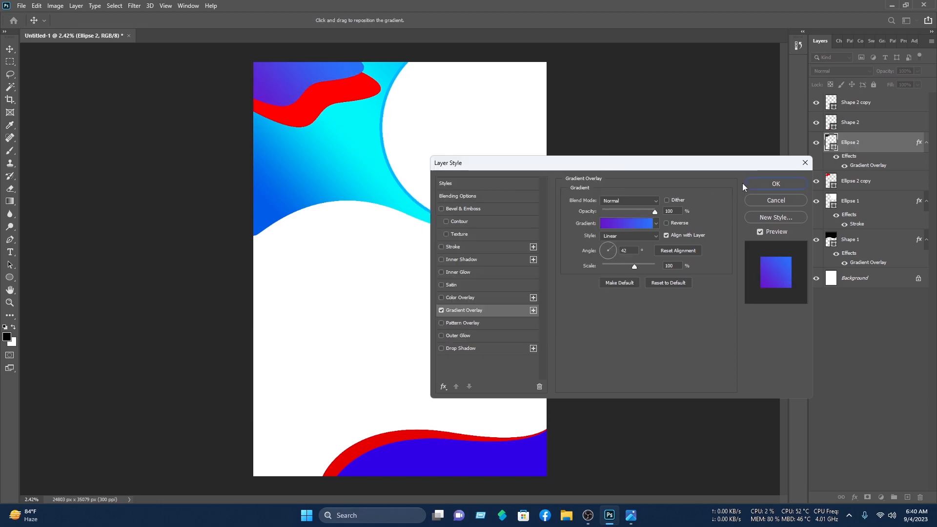
pyautogui.click(762, 184)
# Step: Give the red Ellipse 2 copy a bright blue Blue_20 Gradient Overlay
pyautogui.press('v')
pyautogui.click(679, 90)
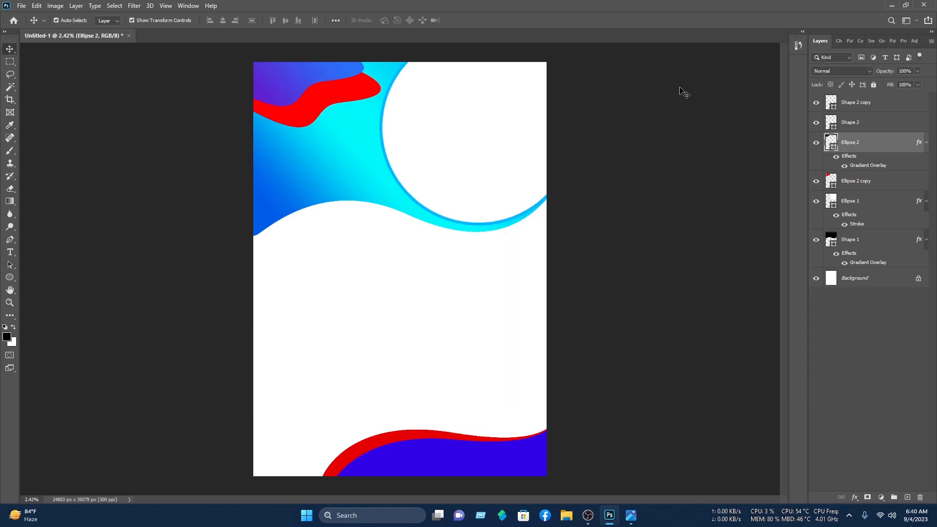
pyautogui.click(334, 105)
pyautogui.rightClick(837, 178)
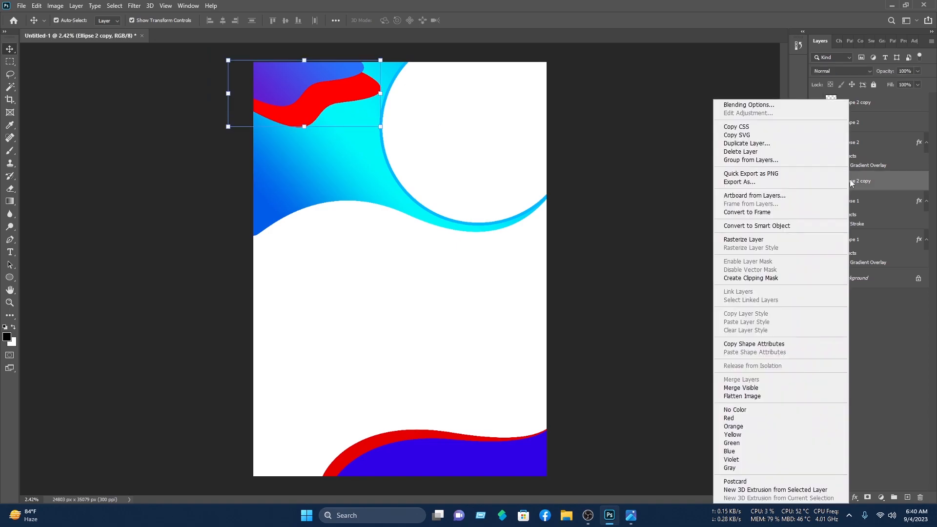
pyautogui.click(787, 106)
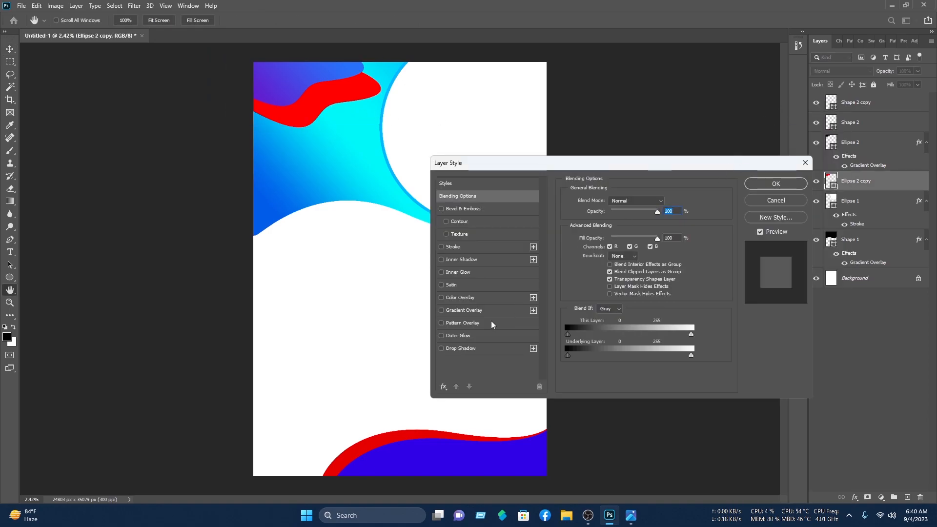
pyautogui.click(476, 309)
pyautogui.click(630, 223)
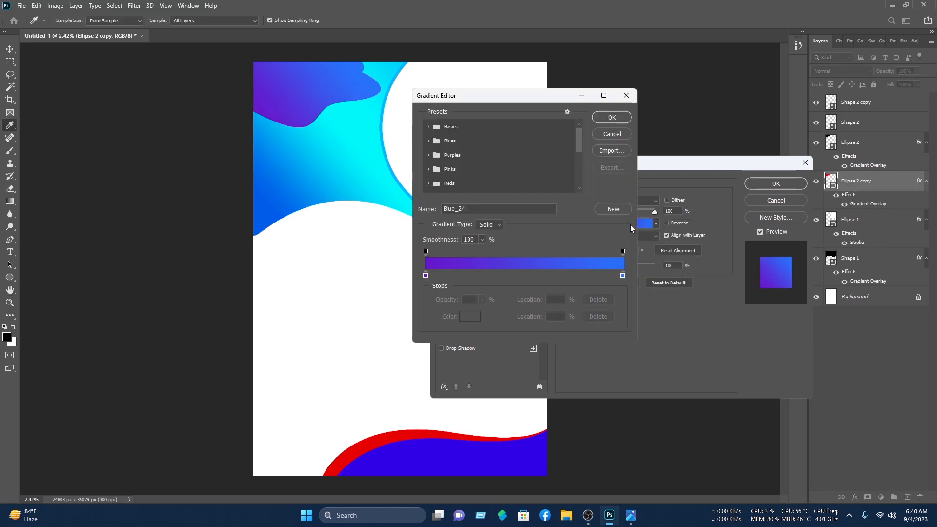
pyautogui.click(432, 141)
pyautogui.scroll(-1, 481, 163)
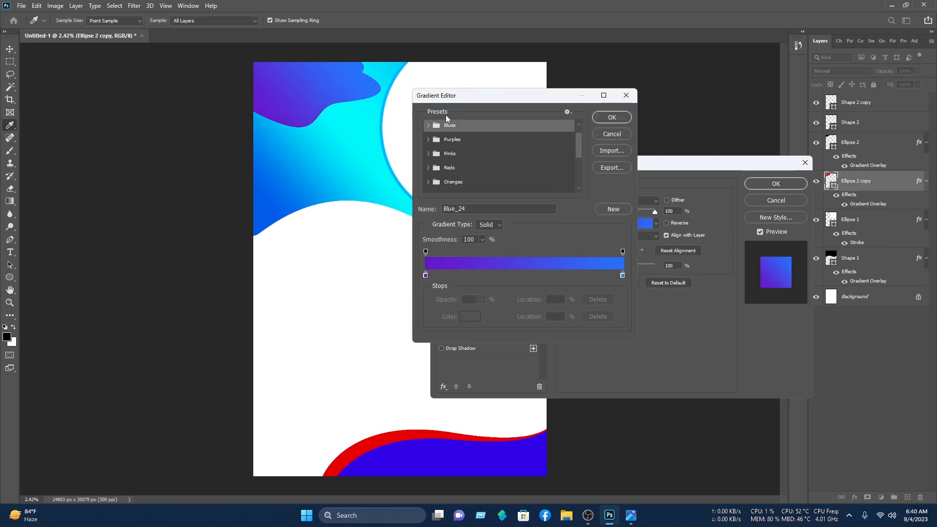
pyautogui.click(428, 126)
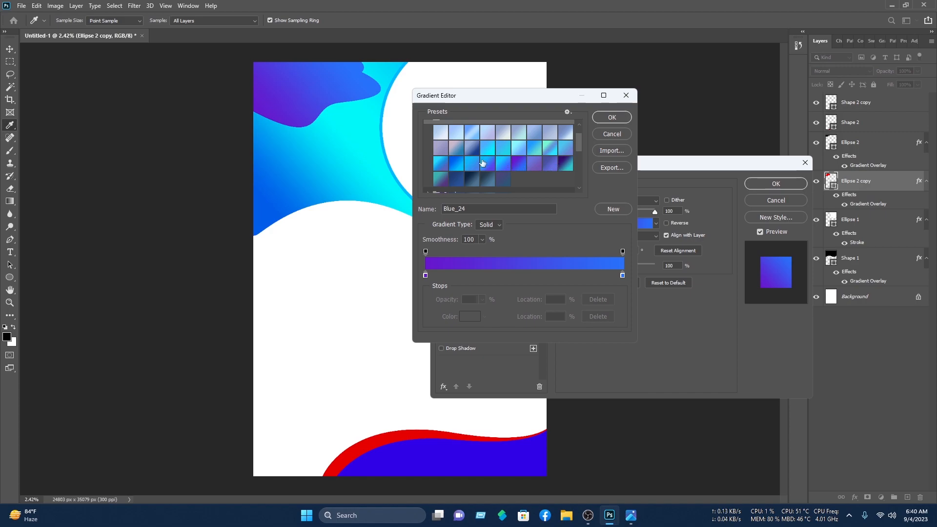
pyautogui.click(454, 164)
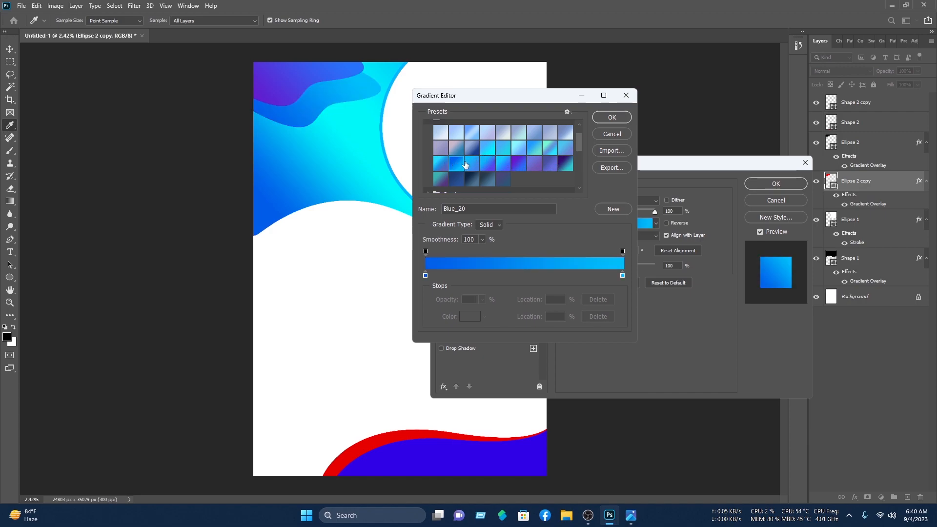
pyautogui.click(611, 117)
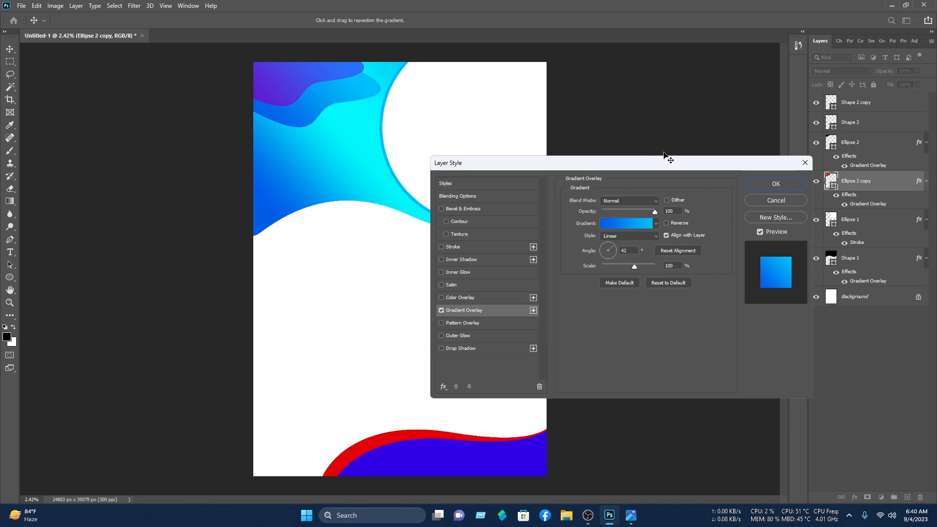
pyautogui.click(776, 183)
pyautogui.click(716, 110)
pyautogui.click(312, 69)
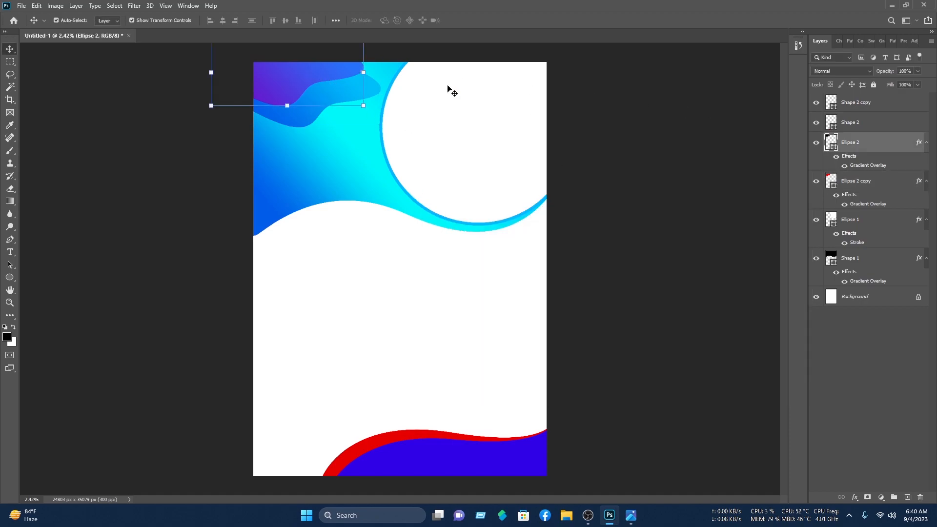
# Step: Add a Drop Shadow to Ellipse 2 at about 50% opacity with a smaller size
pyautogui.rightClick(865, 144)
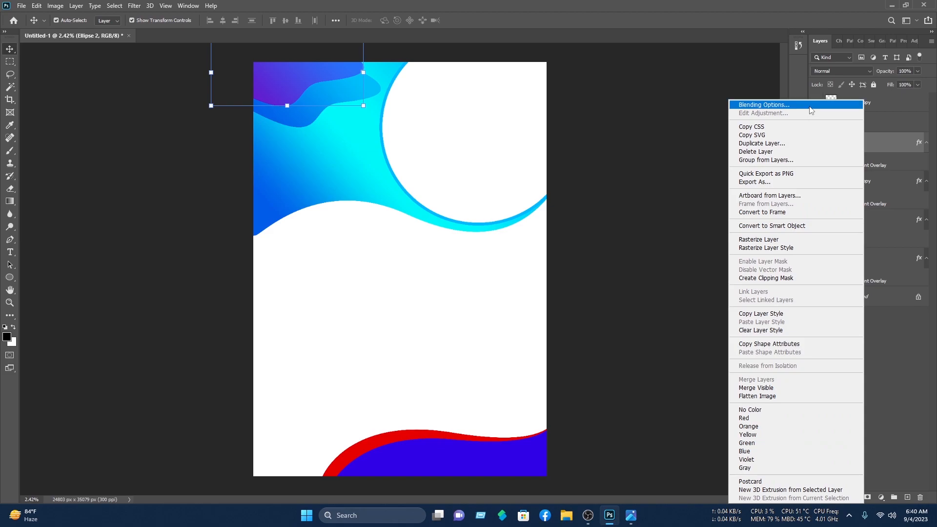
pyautogui.click(802, 105)
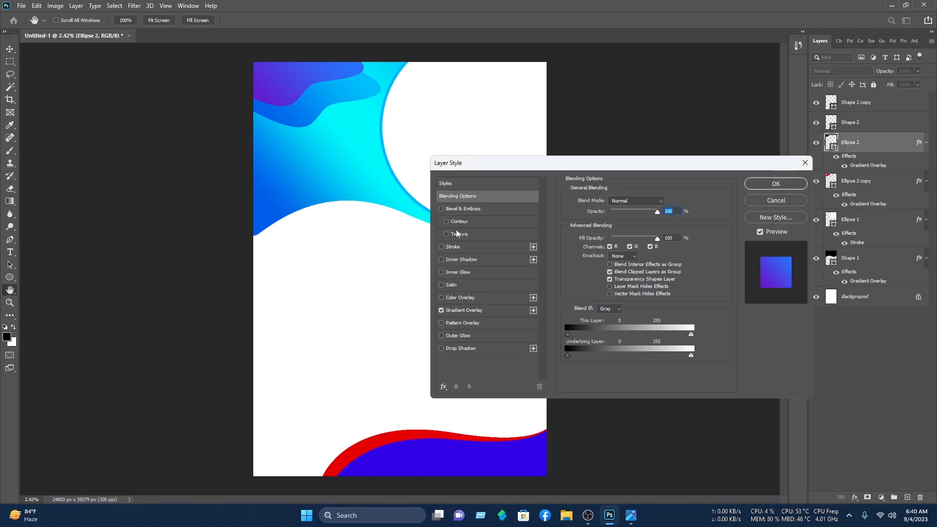
pyautogui.click(479, 347)
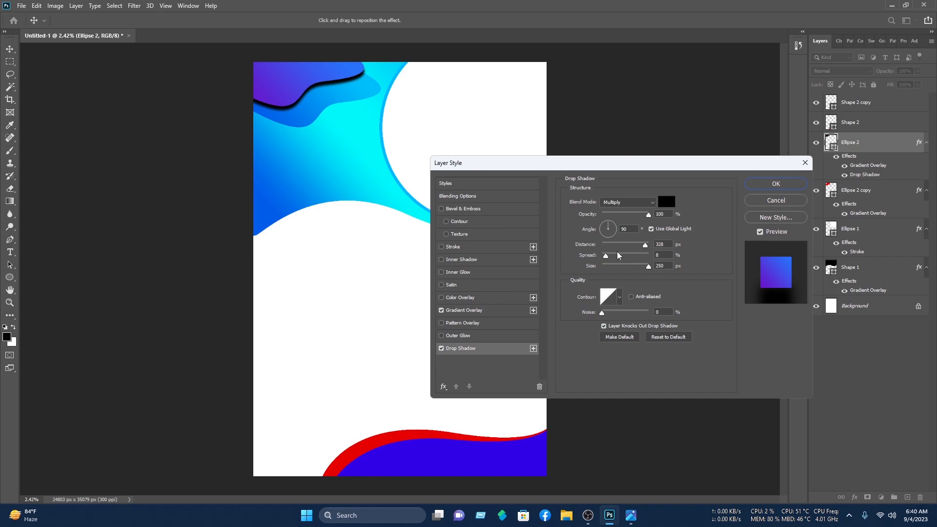
pyautogui.moveTo(648, 215); pyautogui.dragTo(624, 230)
pyautogui.moveTo(642, 266); pyautogui.dragTo(609, 269)
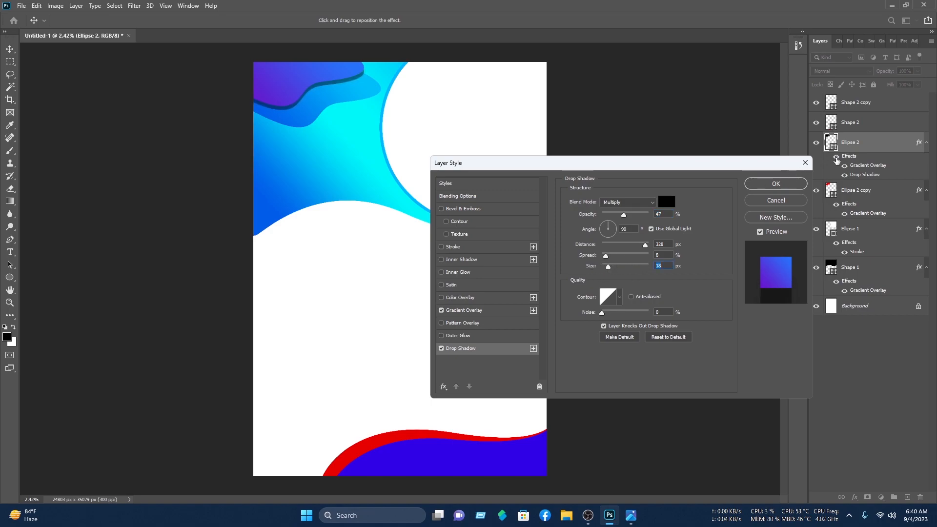
pyautogui.click(776, 184)
pyautogui.click(420, 108)
# Step: Add a 50% opacity Drop Shadow with reduced size to Ellipse 2 copy
pyautogui.click(361, 102)
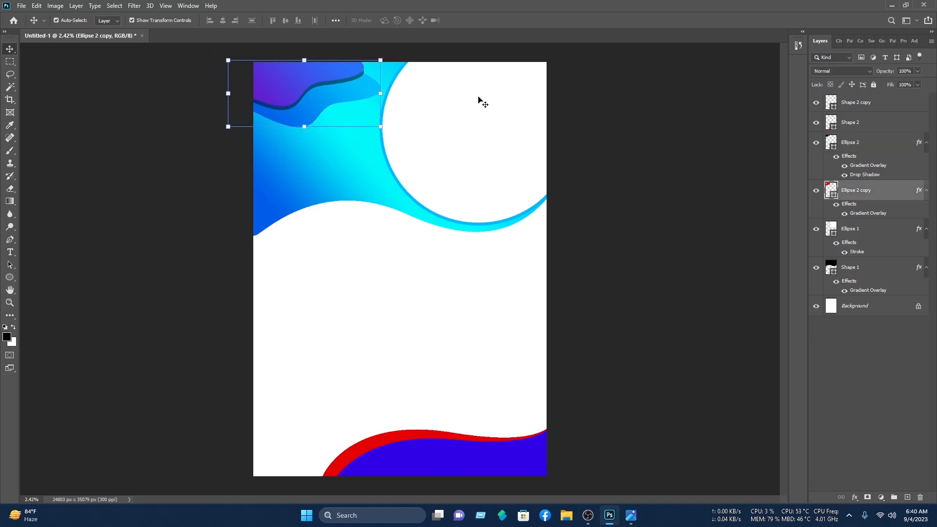
pyautogui.rightClick(868, 197)
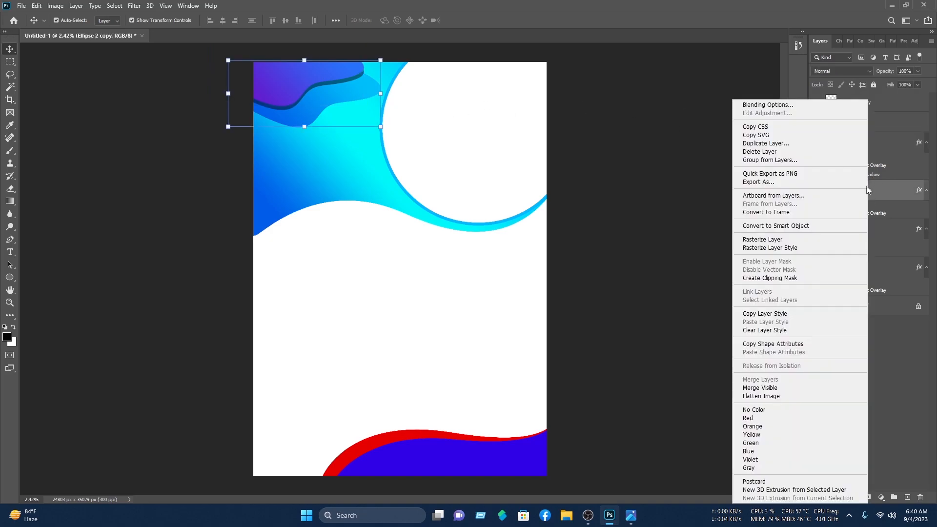
pyautogui.click(795, 105)
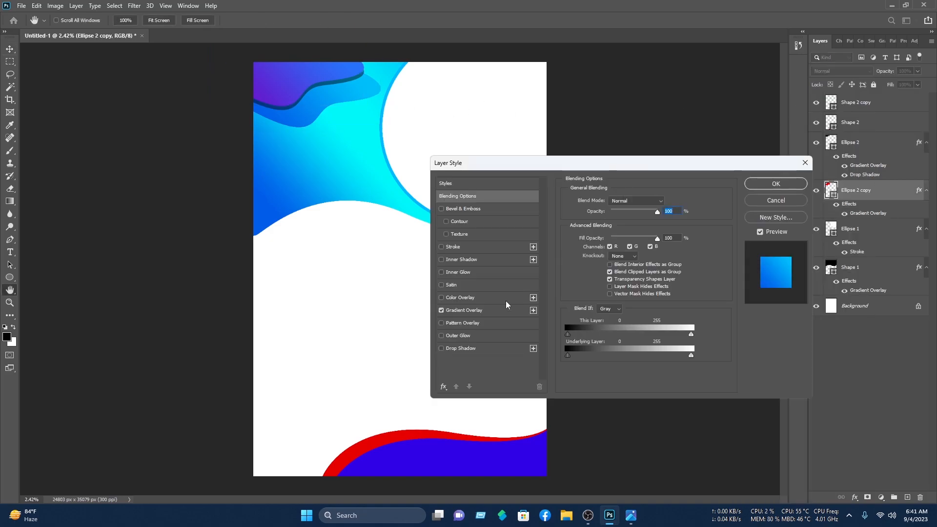
pyautogui.click(468, 349)
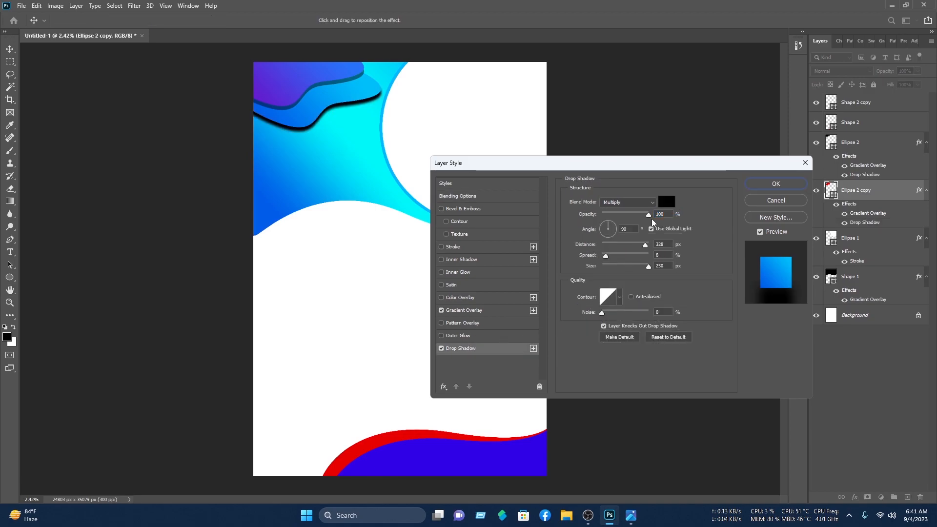
pyautogui.moveTo(645, 216); pyautogui.dragTo(619, 225)
pyautogui.moveTo(649, 266); pyautogui.dragTo(589, 279)
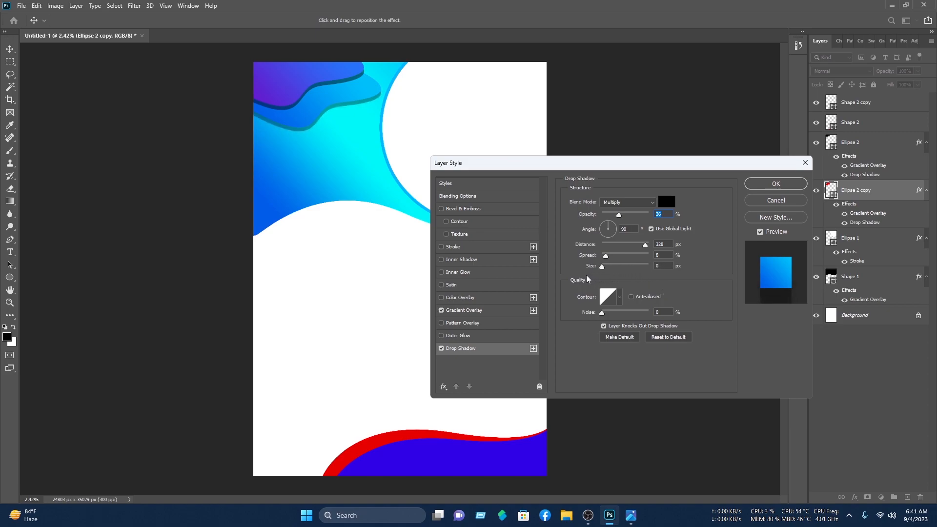
pyautogui.moveTo(625, 217); pyautogui.dragTo(626, 217)
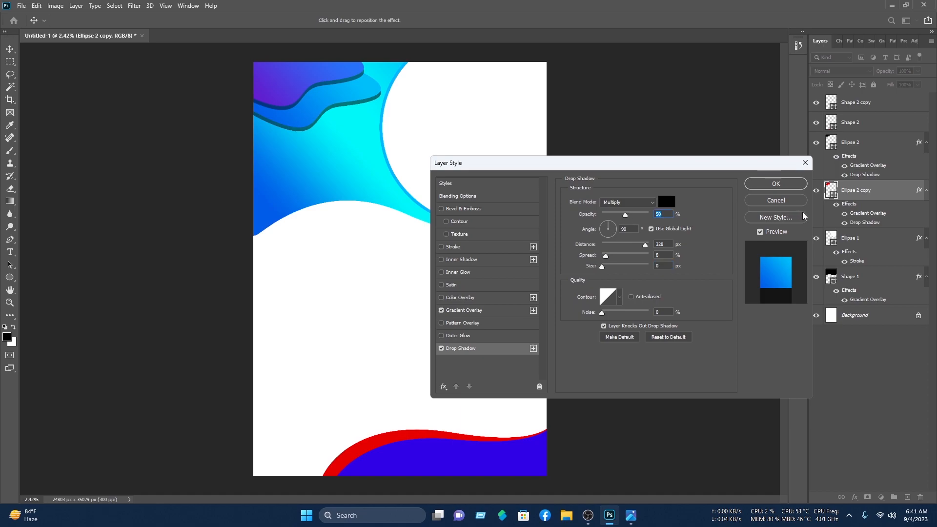
pyautogui.click(775, 181)
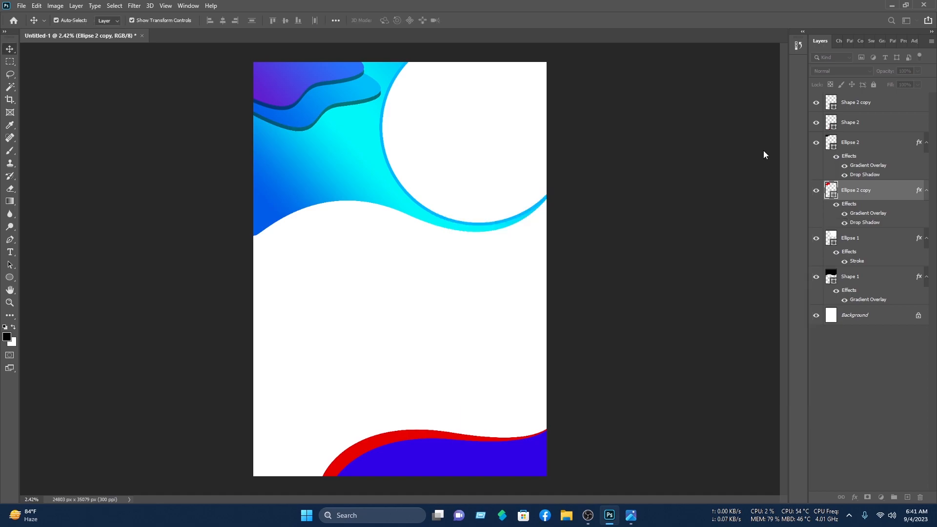
pyautogui.click(640, 343)
pyautogui.click(532, 459)
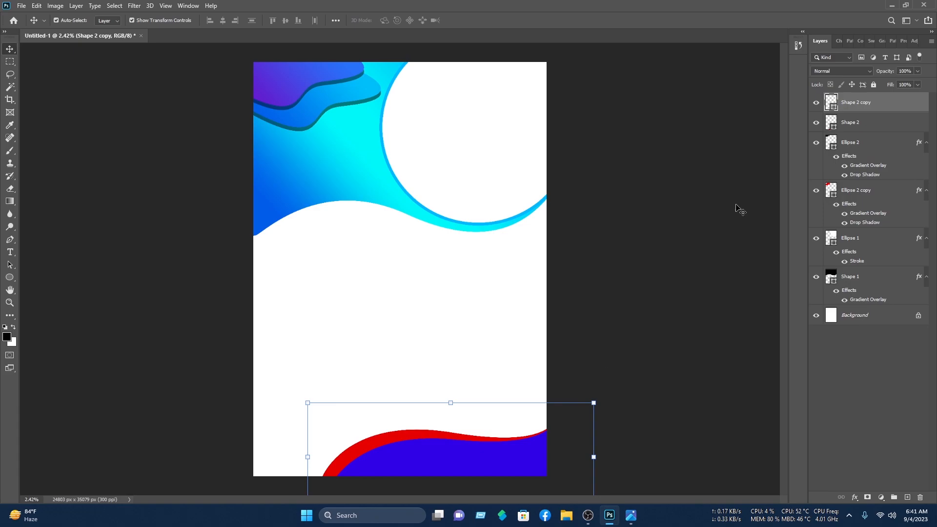
# Step: Give the inner wave Shape 2 copy a Blue_22 Gradient Overlay
pyautogui.rightClick(858, 107)
pyautogui.click(771, 107)
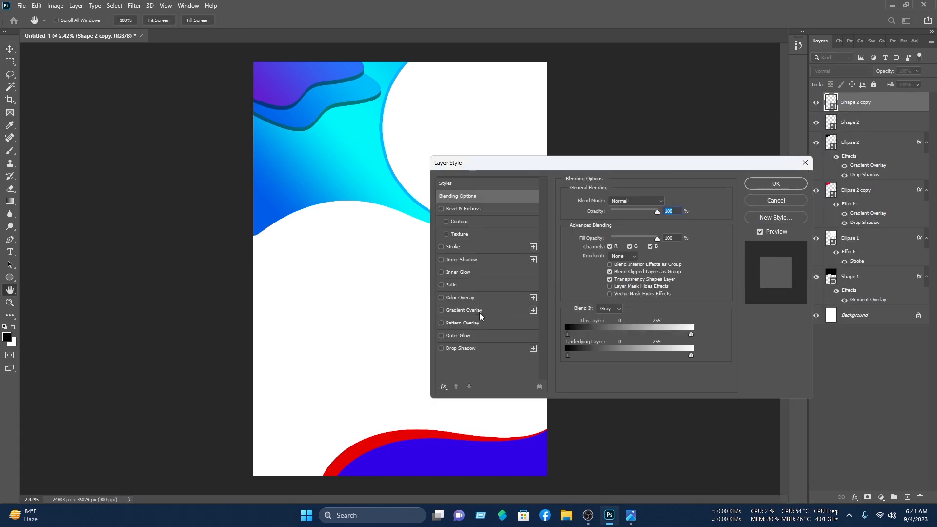
pyautogui.click(479, 312)
pyautogui.click(615, 224)
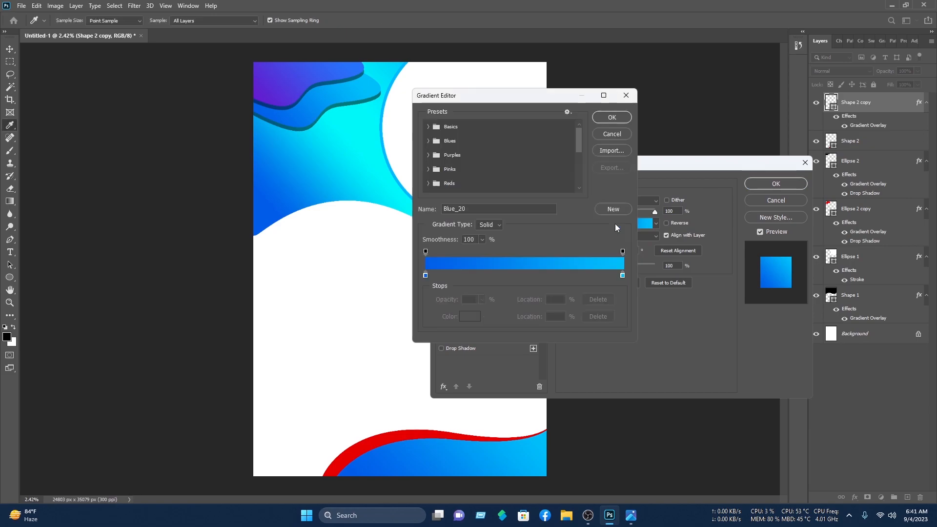
pyautogui.click(428, 141)
pyautogui.scroll(-1, 487, 181)
pyautogui.click(487, 180)
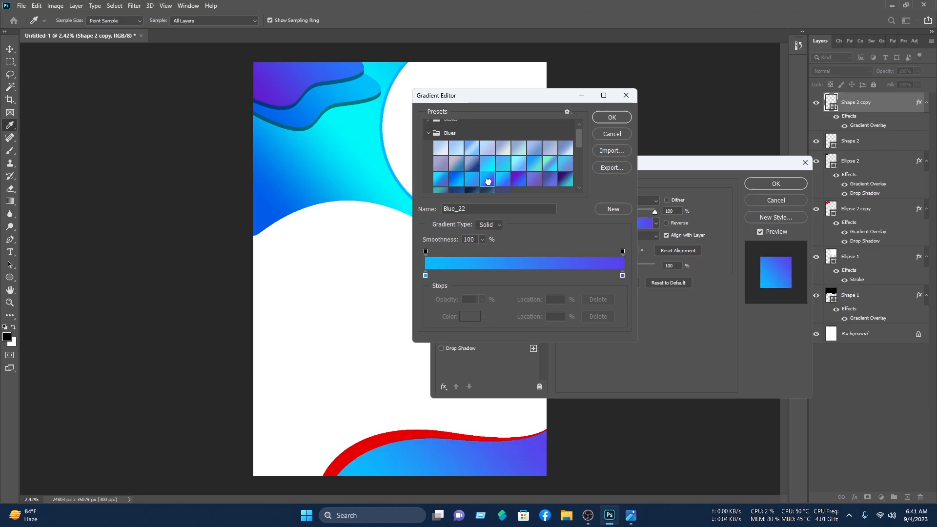
# Step: Add a bright blue 007eff colour stop at 49% to that gradient
pyautogui.click(522, 276)
pyautogui.click(470, 316)
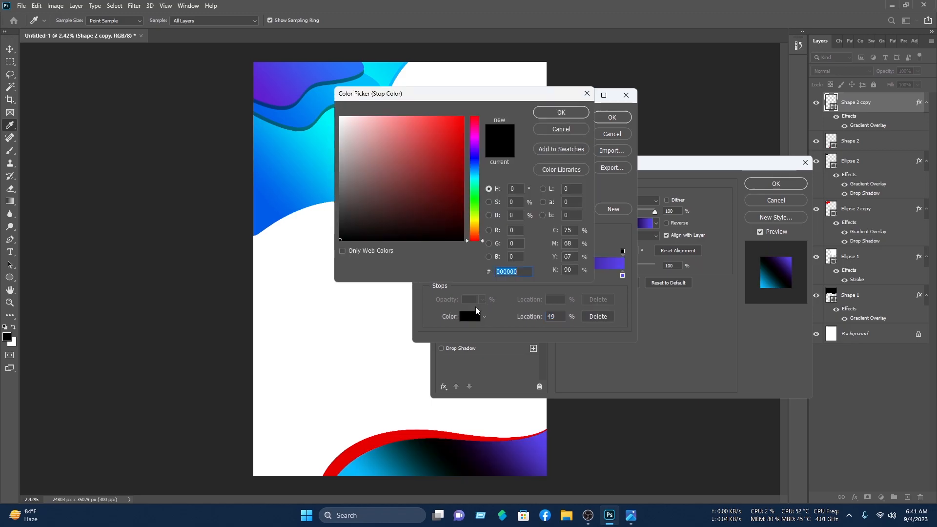
pyautogui.click(472, 168)
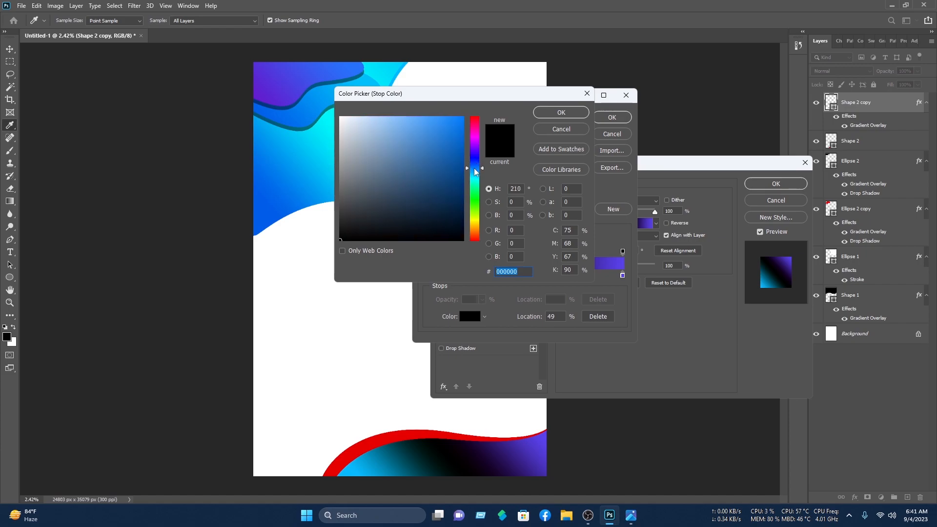
pyautogui.click(464, 117)
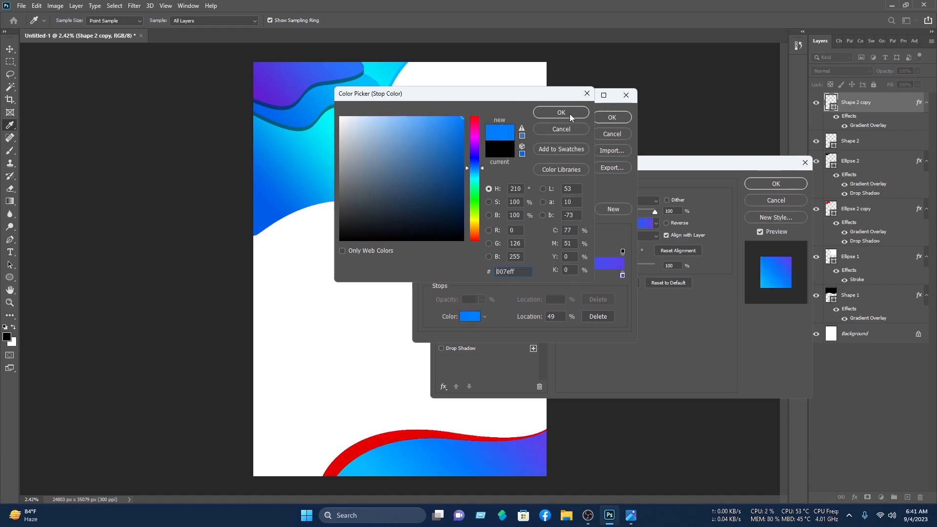
pyautogui.click(570, 114)
pyautogui.click(611, 117)
pyautogui.click(759, 187)
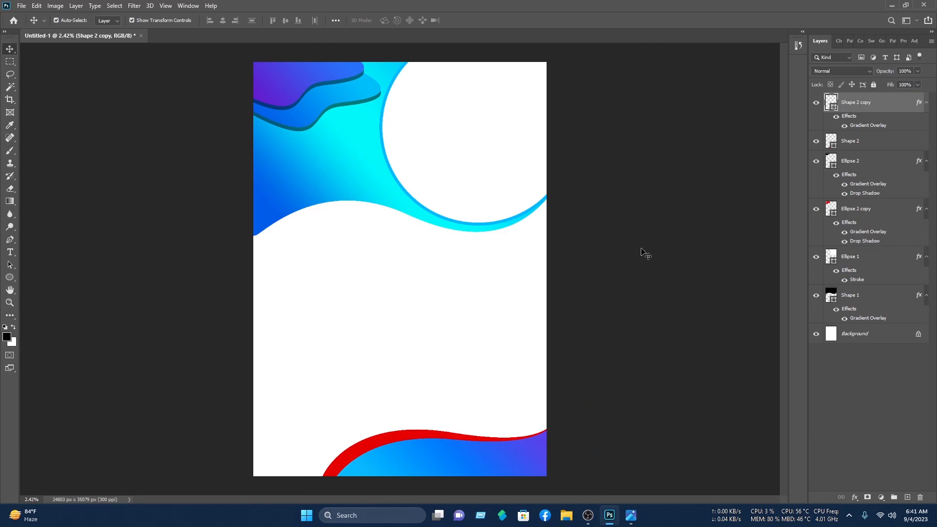
# Step: Replace the red on outer wave Shape 2 with a Blue_20 gradient at 30°
pyautogui.click(391, 443)
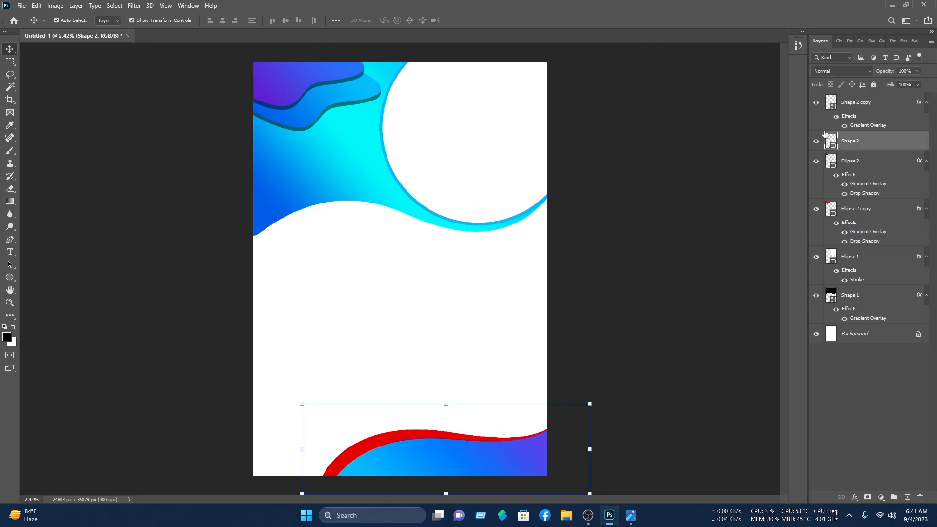
pyautogui.rightClick(864, 140)
pyautogui.click(819, 107)
pyautogui.click(468, 313)
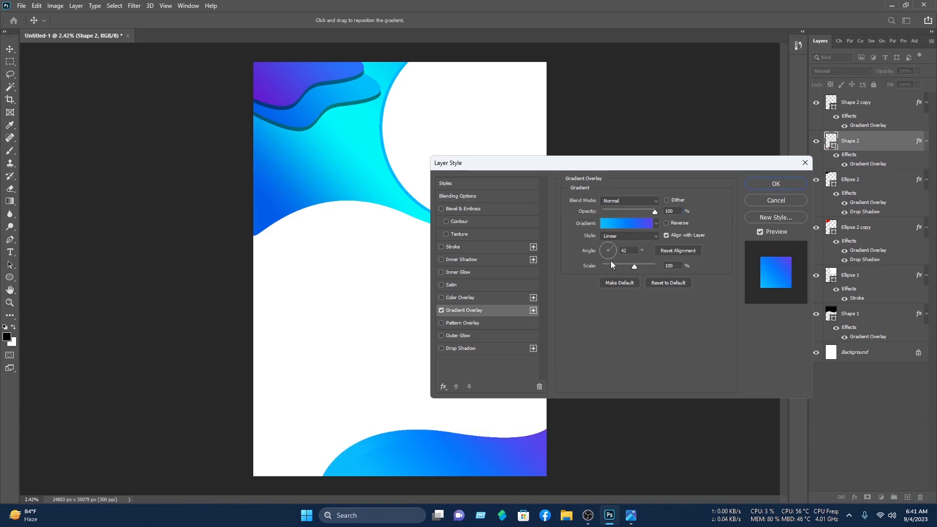
pyautogui.click(626, 223)
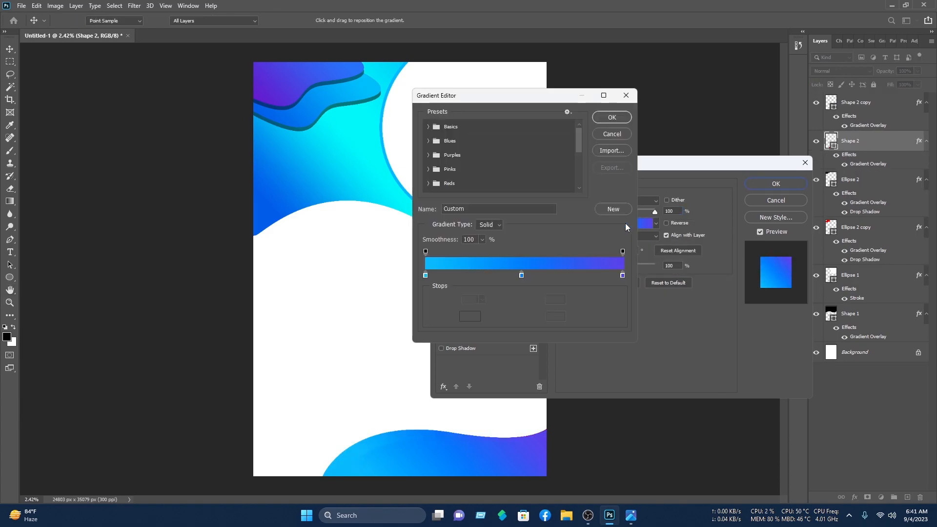
pyautogui.click(428, 141)
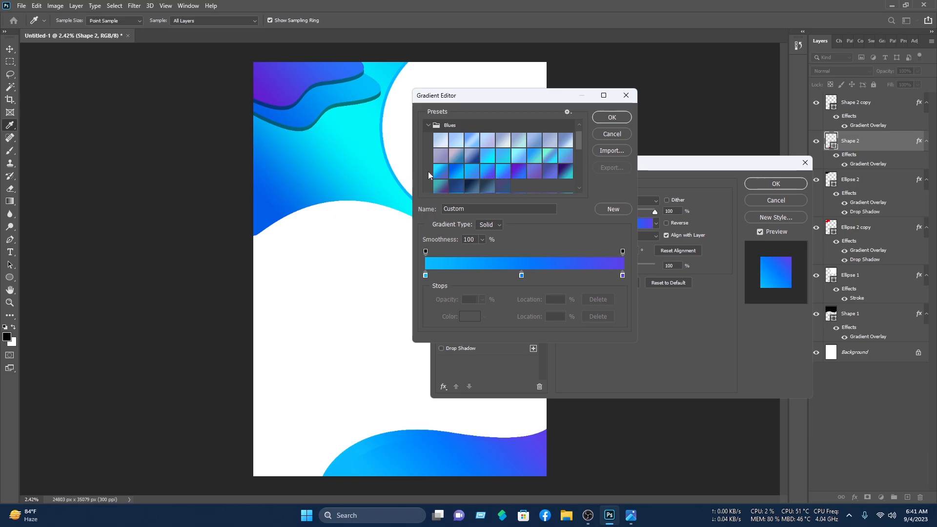
pyautogui.click(457, 173)
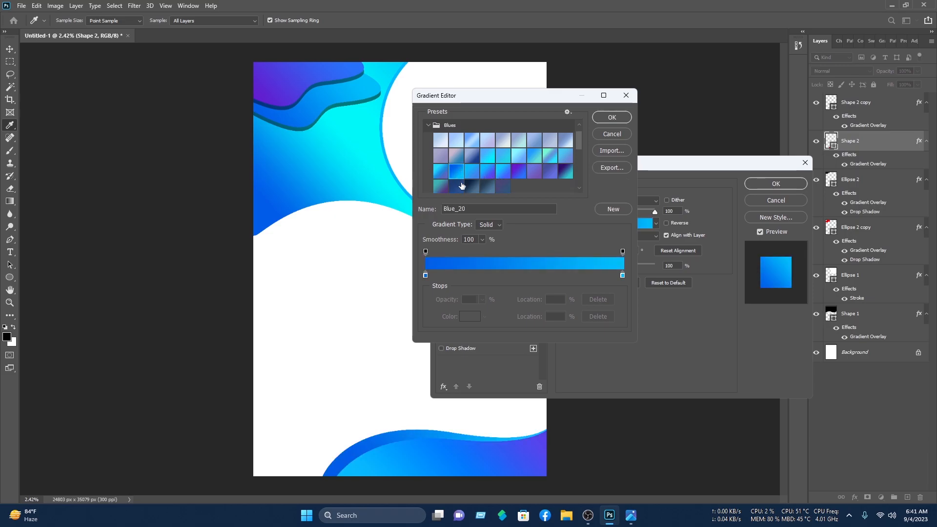
pyautogui.click(604, 118)
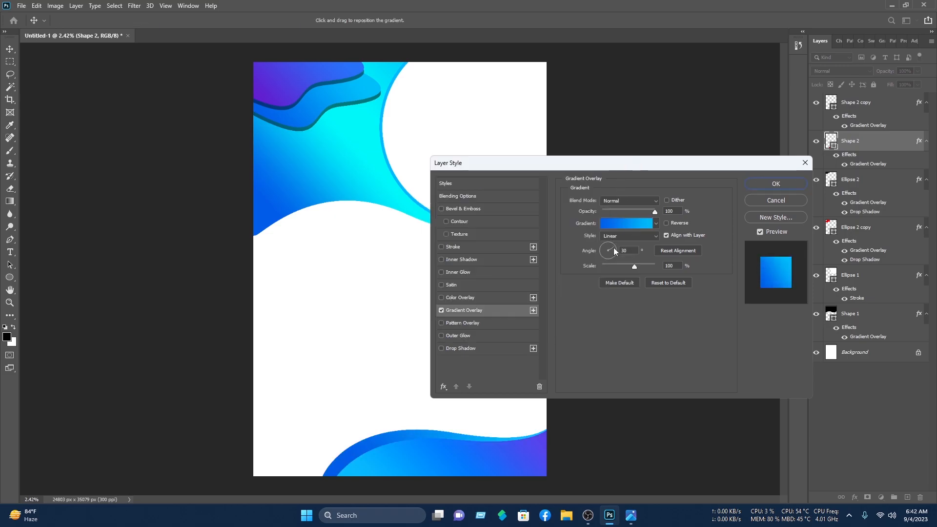
pyautogui.click(777, 186)
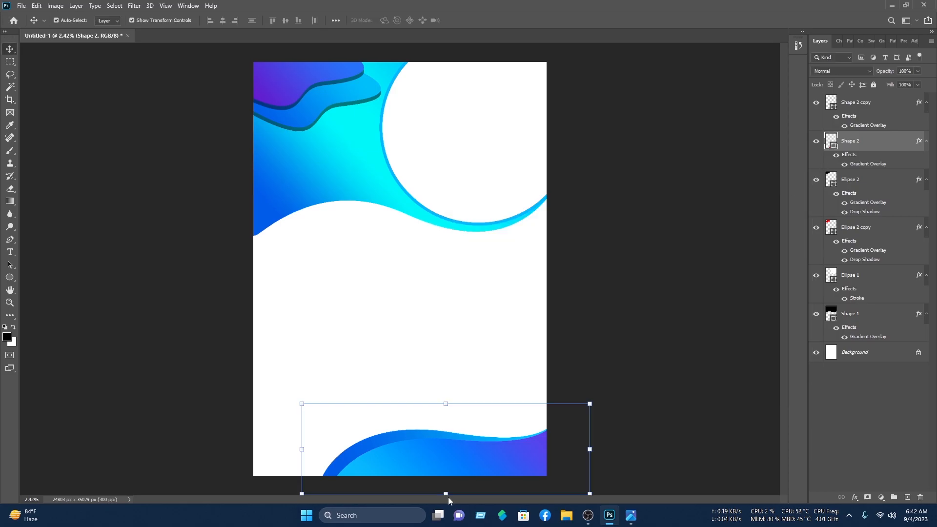
pyautogui.click(450, 474)
# Step: Add a white Outer Glow to Shape 2 copy: 19% opacity, 42% spread, 250 px size
pyautogui.rightClick(868, 101)
pyautogui.click(834, 106)
pyautogui.click(459, 348)
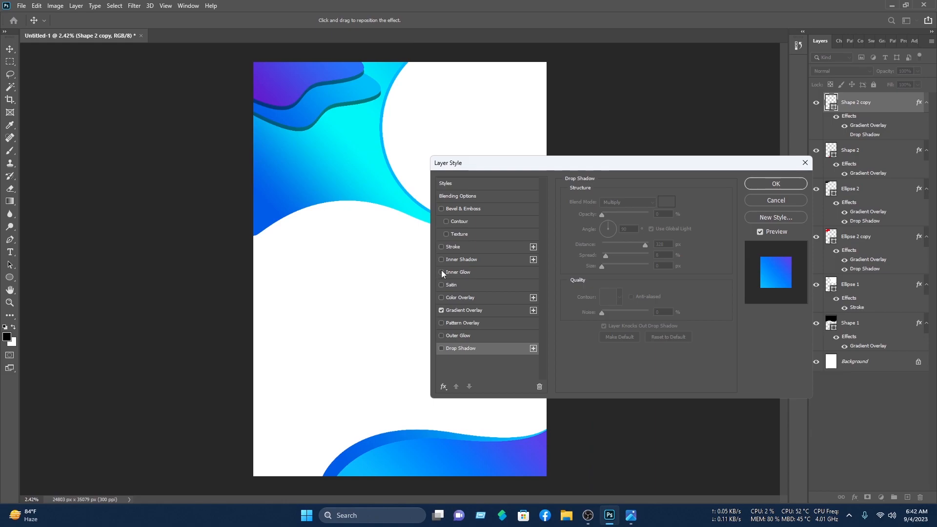
pyautogui.click(467, 335)
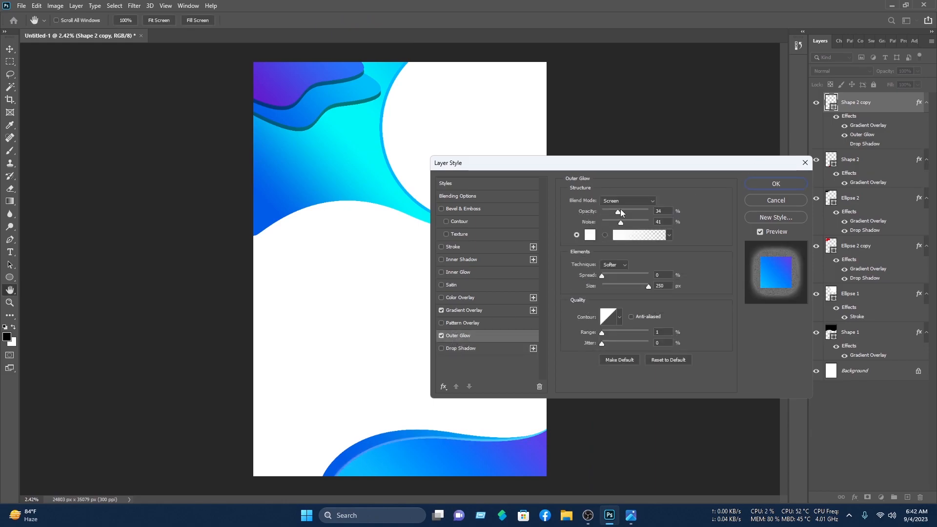
pyautogui.moveTo(617, 211)
pyautogui.mouseDown()
pyautogui.moveTo(570, 230)
pyautogui.moveTo(626, 212)
pyautogui.moveTo(612, 222)
pyautogui.mouseUp()
pyautogui.hotkey('shift', 'Tab')
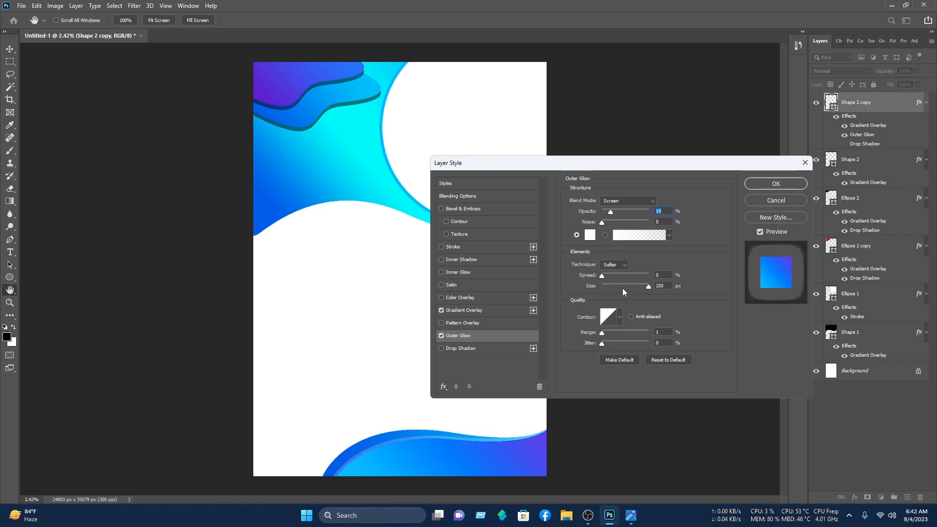
pyautogui.press('Tab')
pyautogui.press('Tab')
pyautogui.press('Tab')
pyautogui.moveTo(625, 274); pyautogui.dragTo(619, 276)
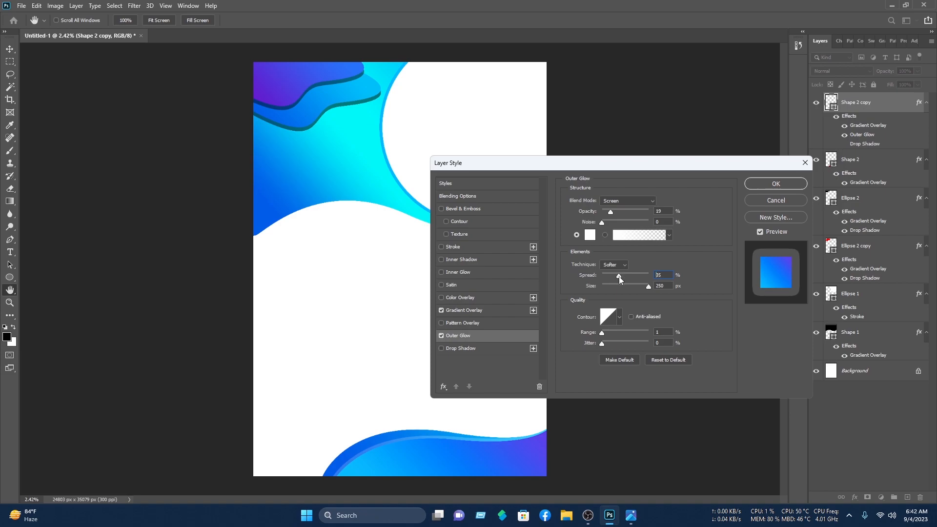
pyautogui.click(792, 183)
pyautogui.click(725, 156)
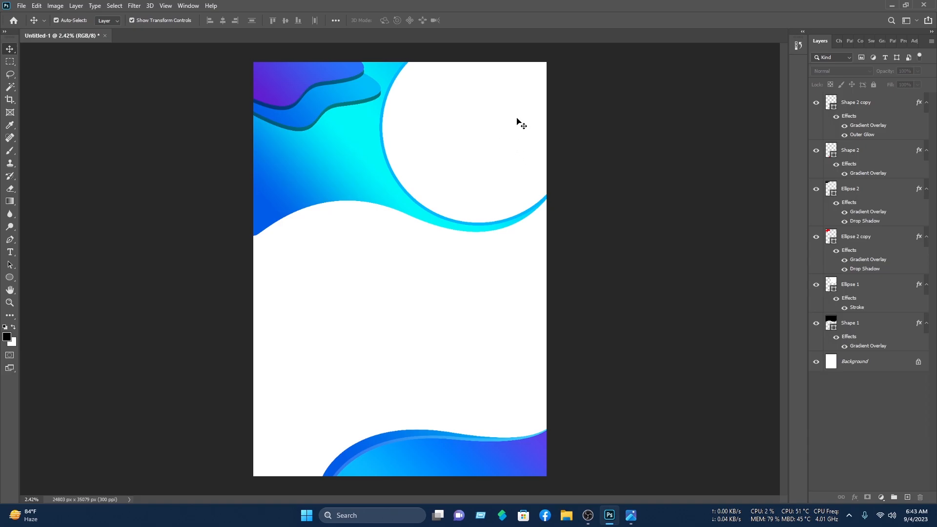
# Step: Open the stock photo of two men
pyautogui.click(21, 6)
pyautogui.click(33, 25)
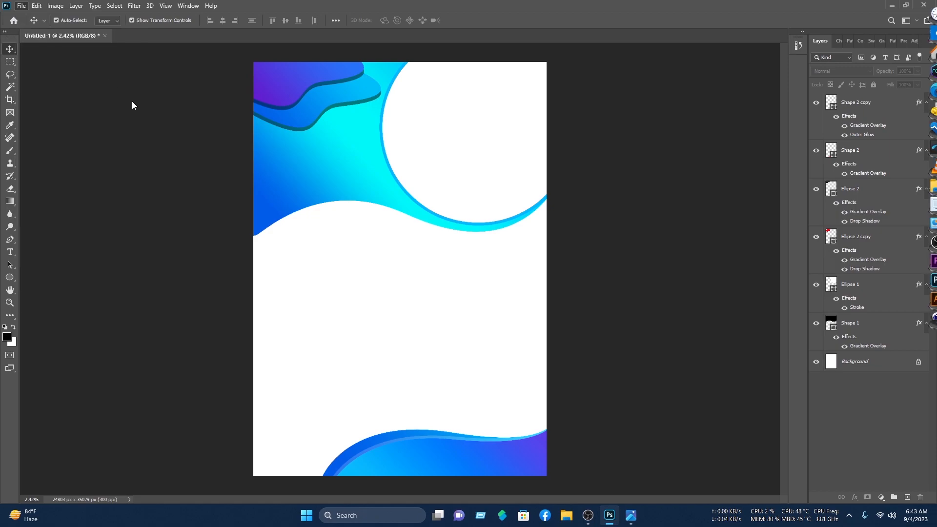
pyautogui.click(218, 191)
pyautogui.click(264, 234)
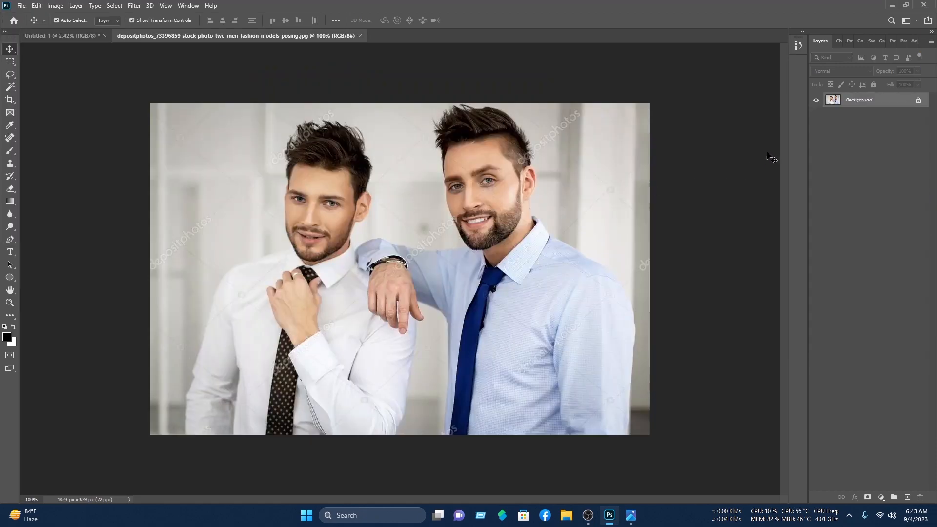
# Step: Bring the photo into the poster, enlarged over the top-right circle
pyautogui.click(919, 101)
pyautogui.moveTo(423, 192); pyautogui.dragTo(485, 183)
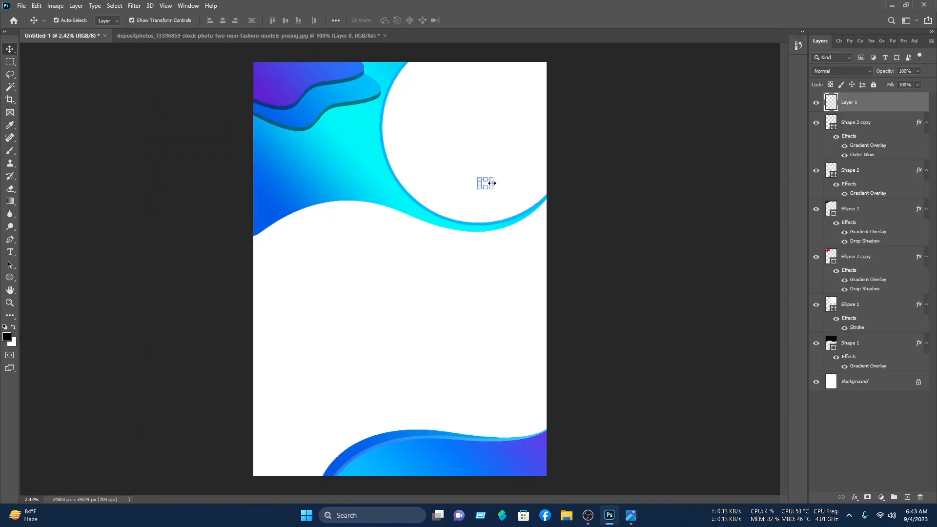
pyautogui.moveTo(521, 157); pyautogui.dragTo(722, 63)
pyautogui.moveTo(582, 149); pyautogui.dragTo(447, 198)
pyautogui.click(483, 20)
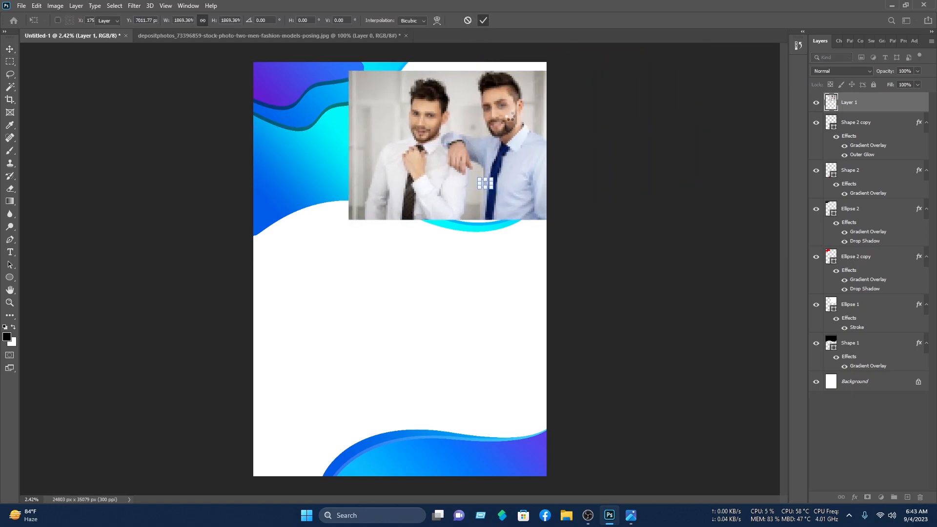
pyautogui.click(732, 141)
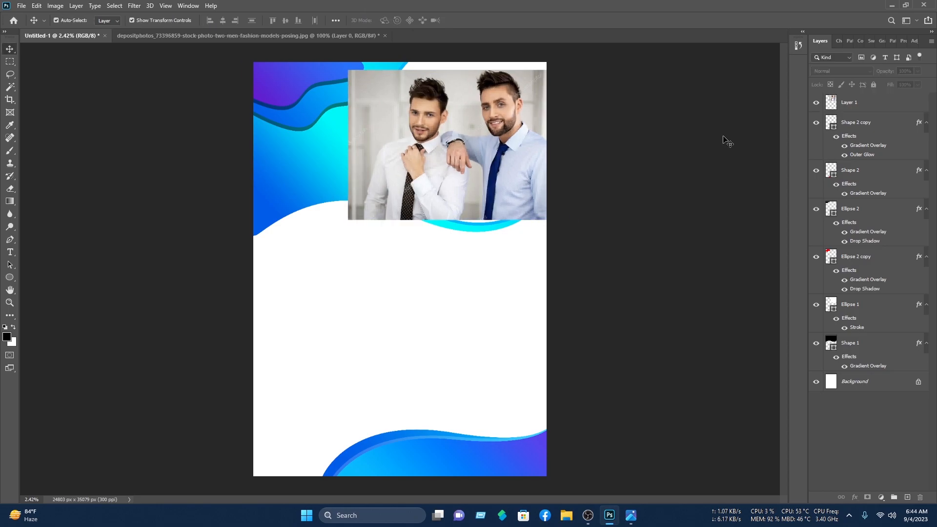
# Step: Group the photo Layer 1 with Ellipse 1 as Group 1
pyautogui.click(516, 138)
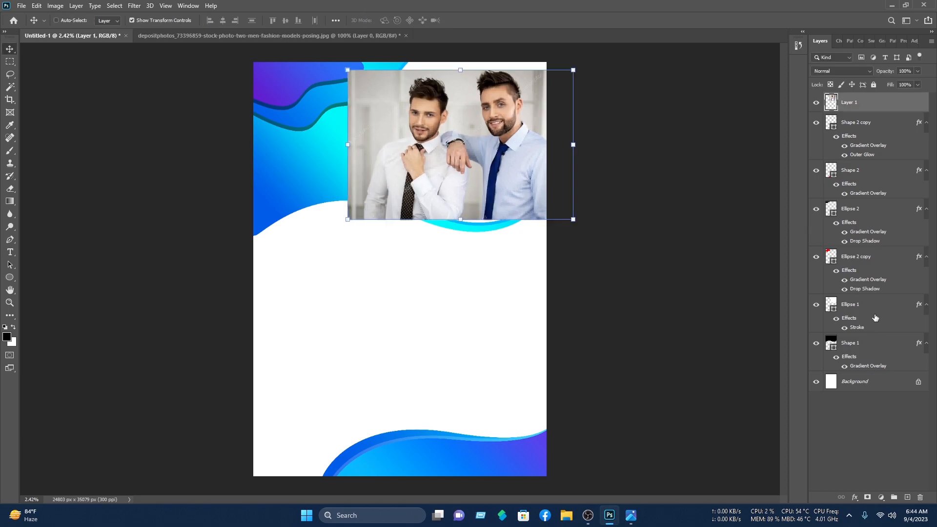
pyautogui.keyDown('ctrl'); pyautogui.click(854, 307); pyautogui.keyUp('ctrl')
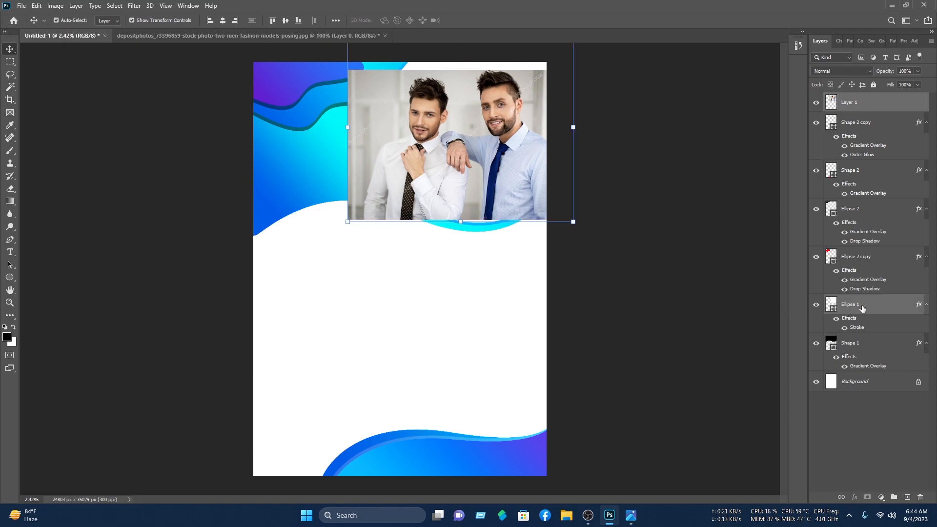
pyautogui.hotkey('ctrl', 'g')
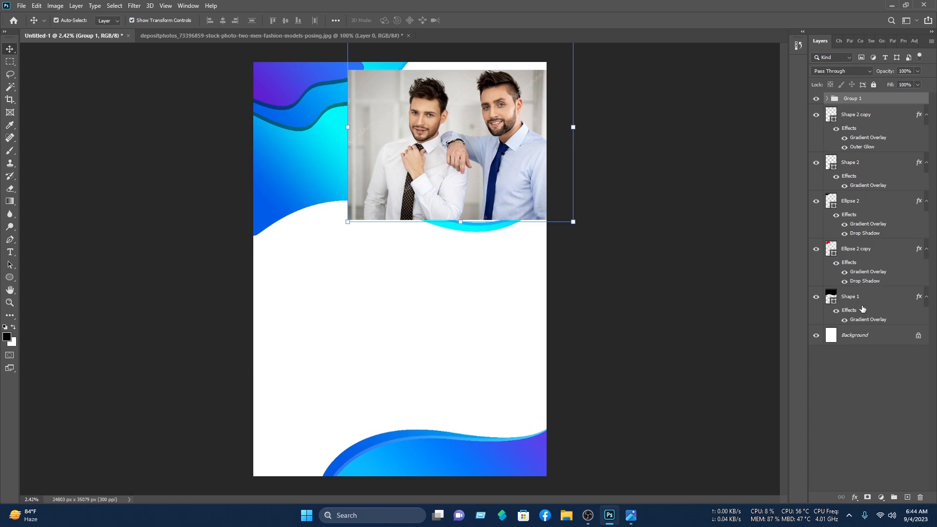
# Step: Clip Layer 1 to the Ellipse 1 circle, shift it down and scale it to about 115%
pyautogui.click(827, 99)
pyautogui.click(859, 122)
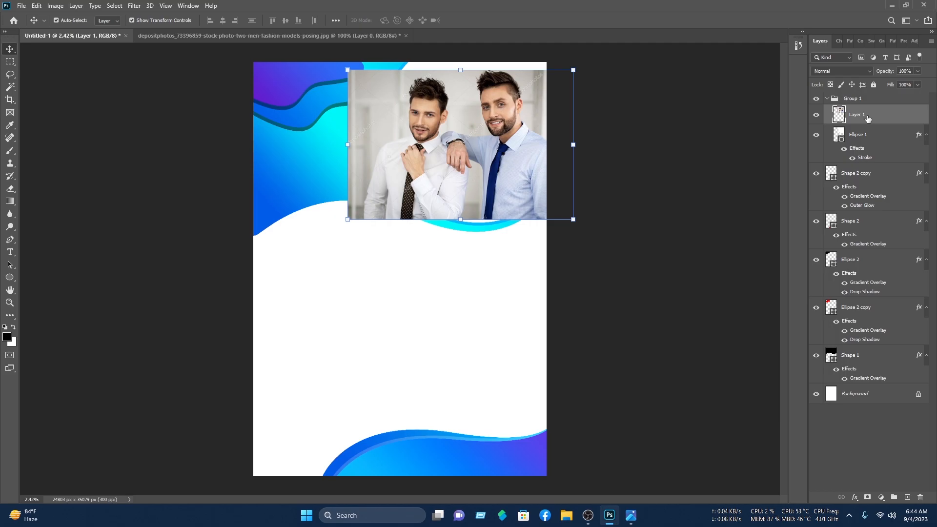
pyautogui.rightClick(867, 118)
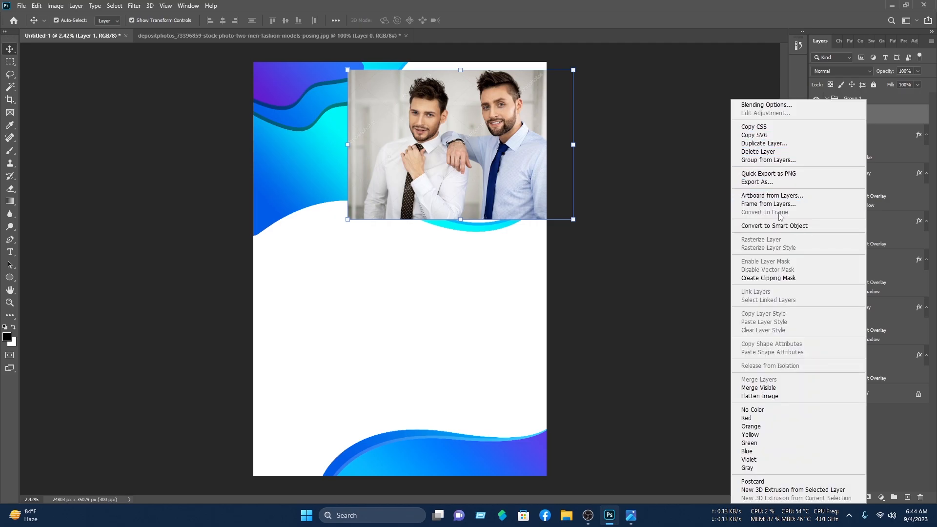
pyautogui.click(789, 277)
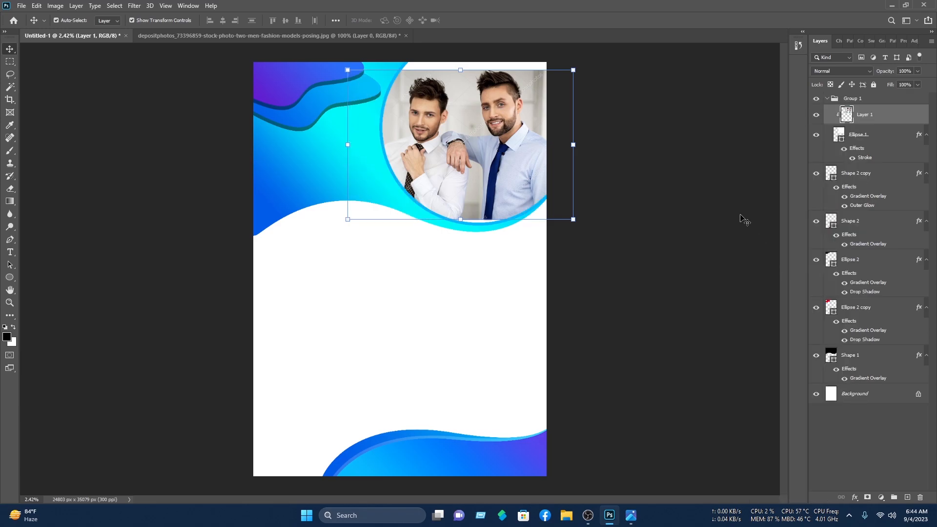
pyautogui.moveTo(540, 177); pyautogui.dragTo(541, 186)
pyautogui.moveTo(591, 69); pyautogui.dragTo(606, 57)
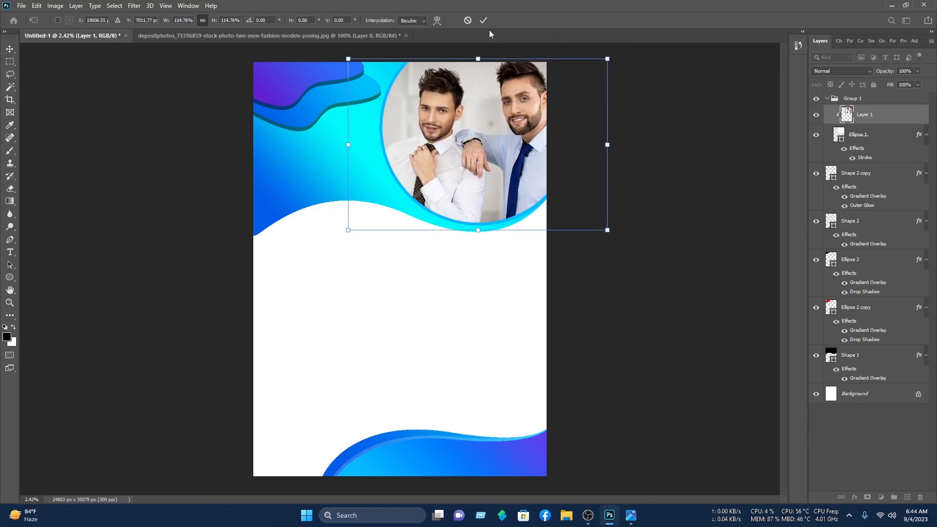
pyautogui.click(484, 20)
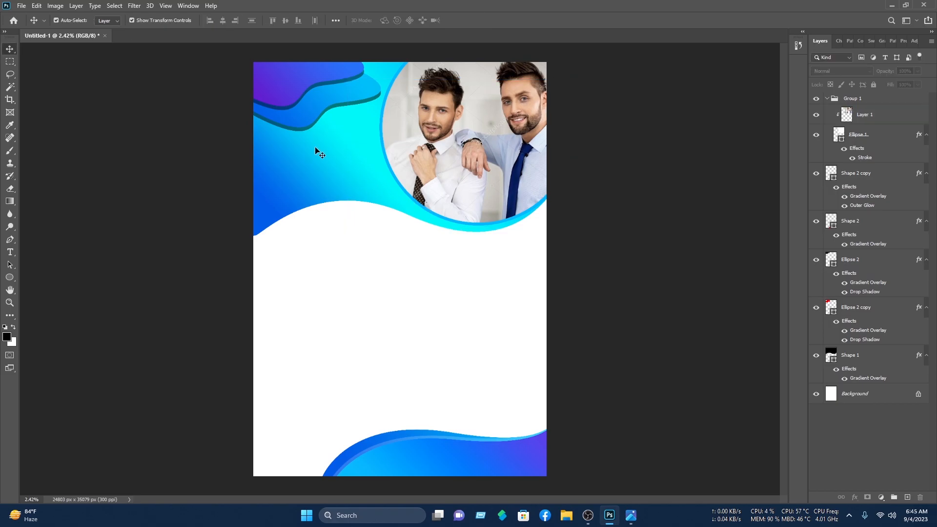
# Step: Open the Nasib IT.png logo file
pyautogui.click(23, 7)
pyautogui.click(34, 21)
pyautogui.click(172, 92)
pyautogui.click(250, 235)
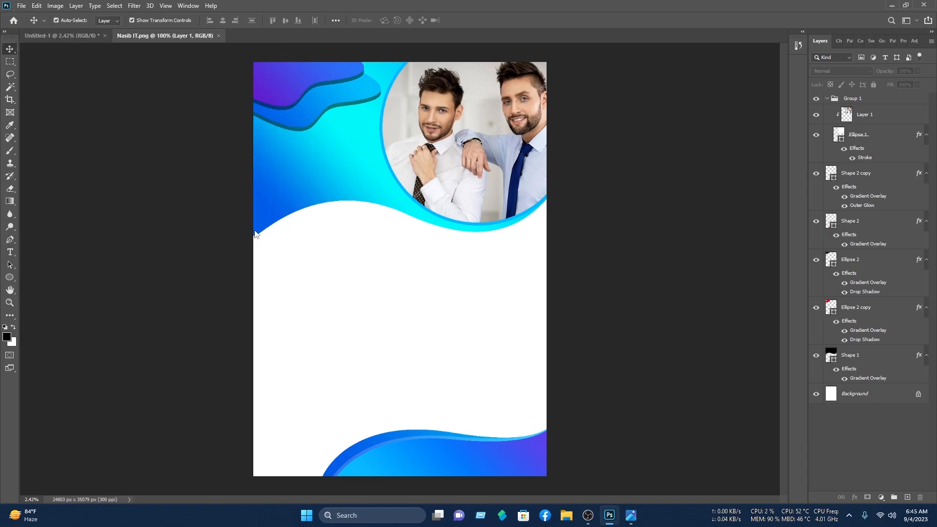
# Step: Drag the logo into the poster and scale it into the top-left corner
pyautogui.moveTo(502, 276); pyautogui.dragTo(355, 124)
pyautogui.moveTo(318, 131); pyautogui.dragTo(305, 93)
pyautogui.moveTo(340, 95); pyautogui.dragTo(306, 96)
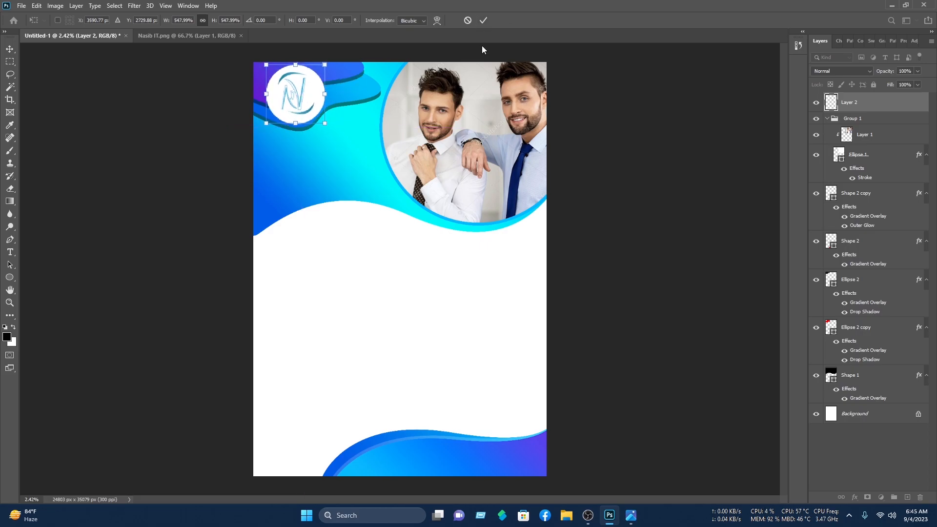
pyautogui.click(483, 20)
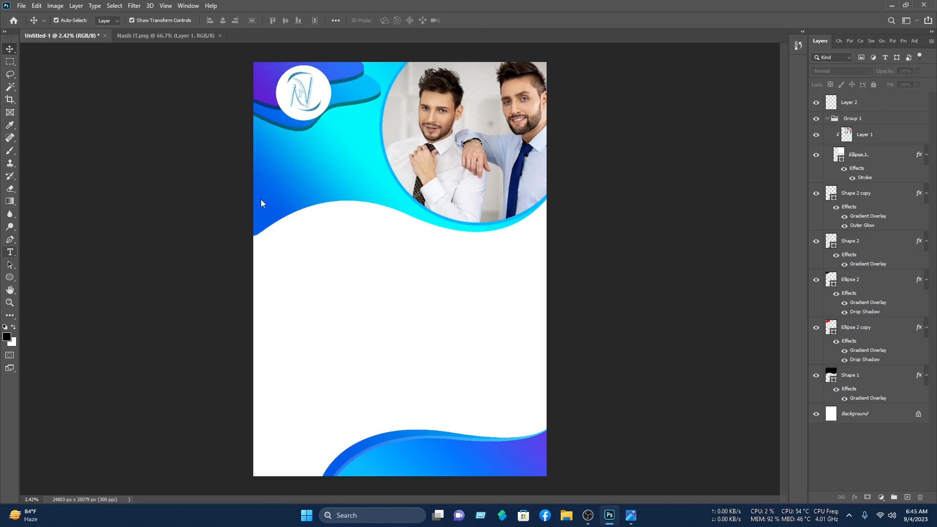
pyautogui.click(284, 130)
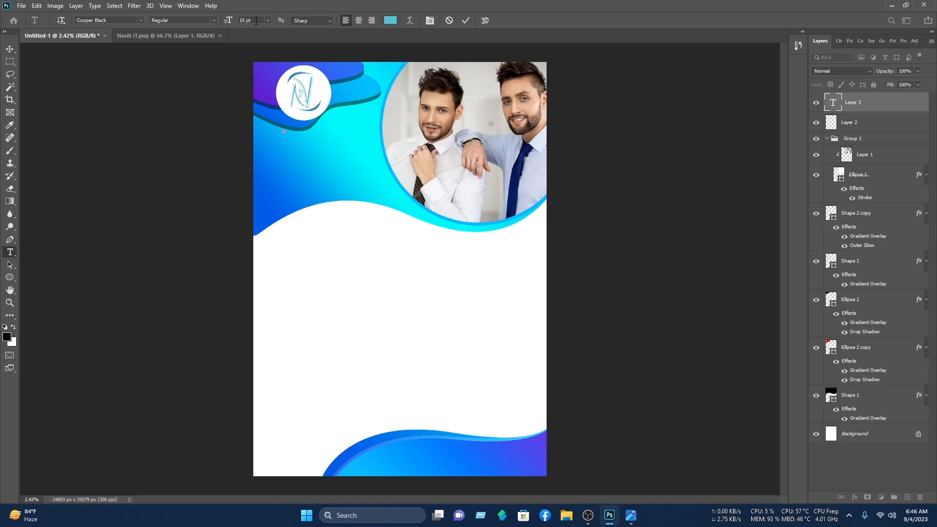
# Step: Set the Nasib IT heading to 300 pt and place it under the logo
pyautogui.moveTo(253, 22); pyautogui.dragTo(222, 29)
pyautogui.write('300')
pyautogui.press('Return')
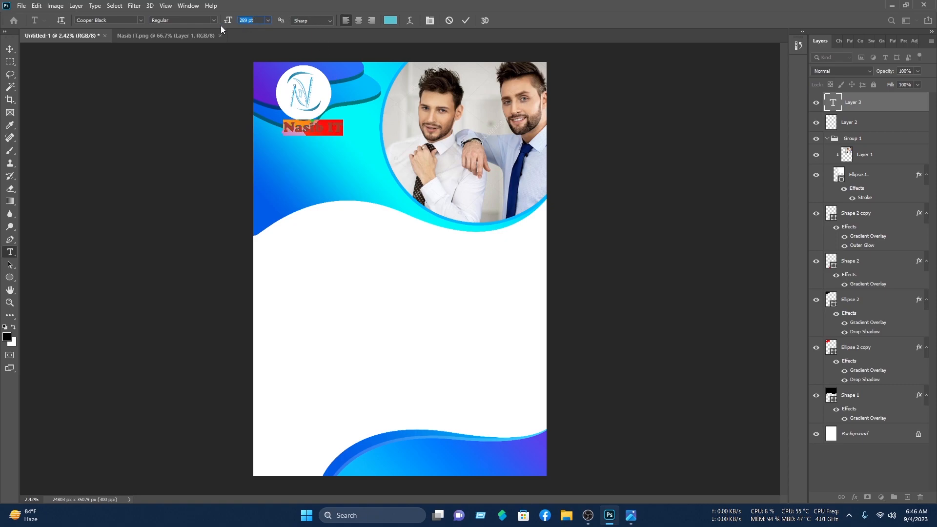
pyautogui.click(10, 49)
pyautogui.moveTo(339, 132); pyautogui.dragTo(327, 132)
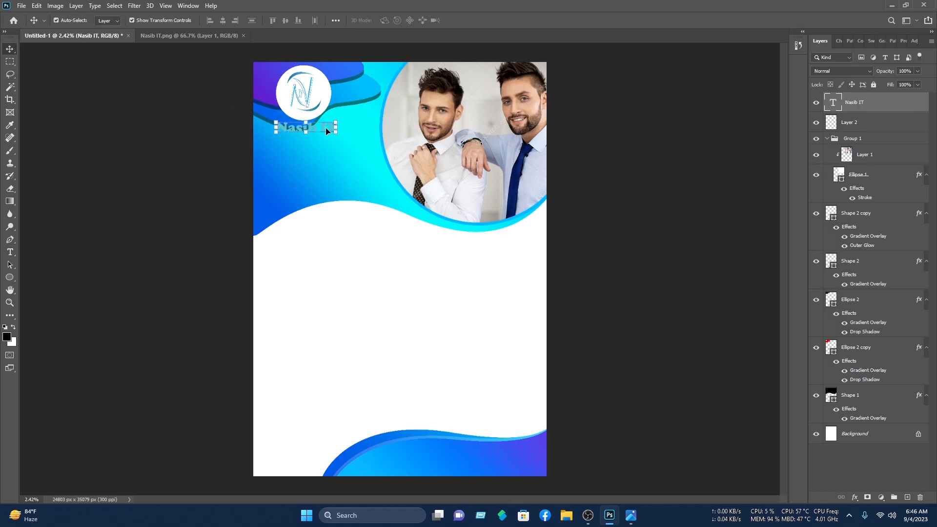
# Step: Recolour the Nasib IT heading white and bring up its layer style settings
pyautogui.doubleClick(327, 131)
pyautogui.click(391, 20)
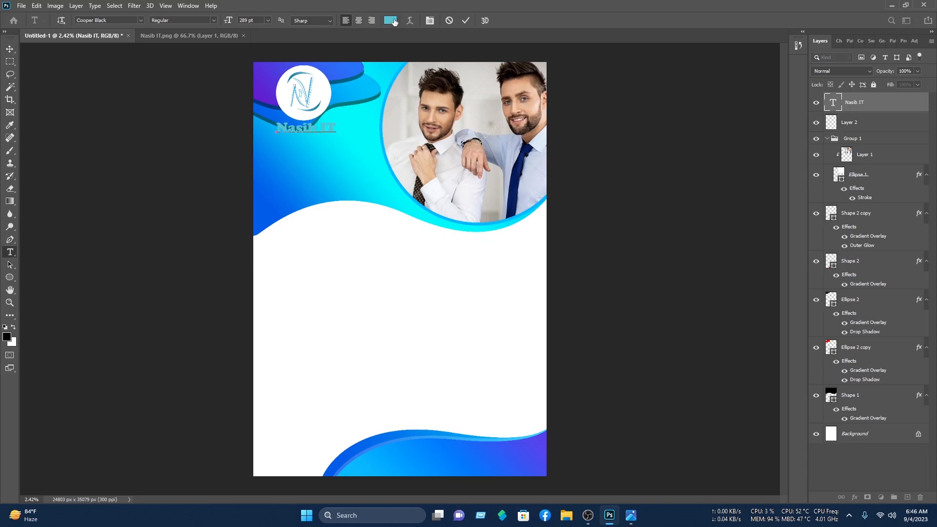
pyautogui.click(332, 128)
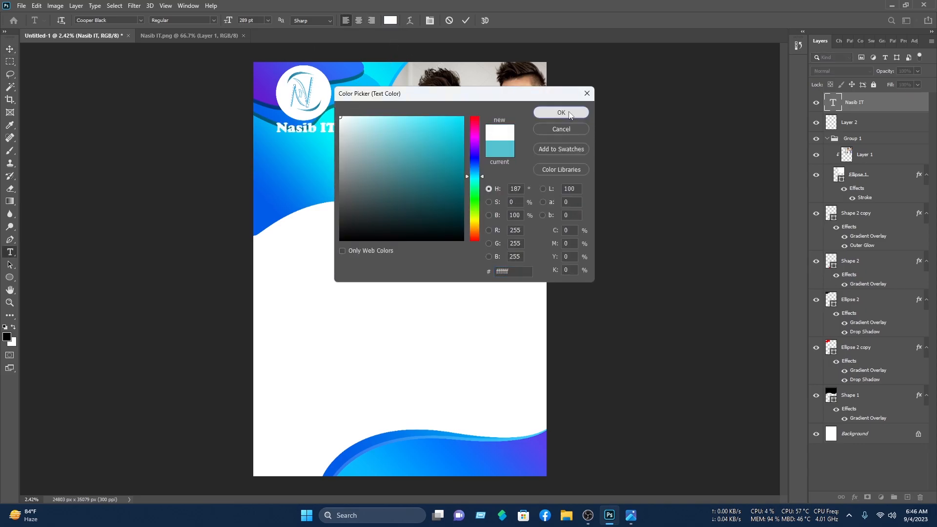
pyautogui.click(561, 112)
pyautogui.hotkey('ctrl', 'Return')
pyautogui.press('v')
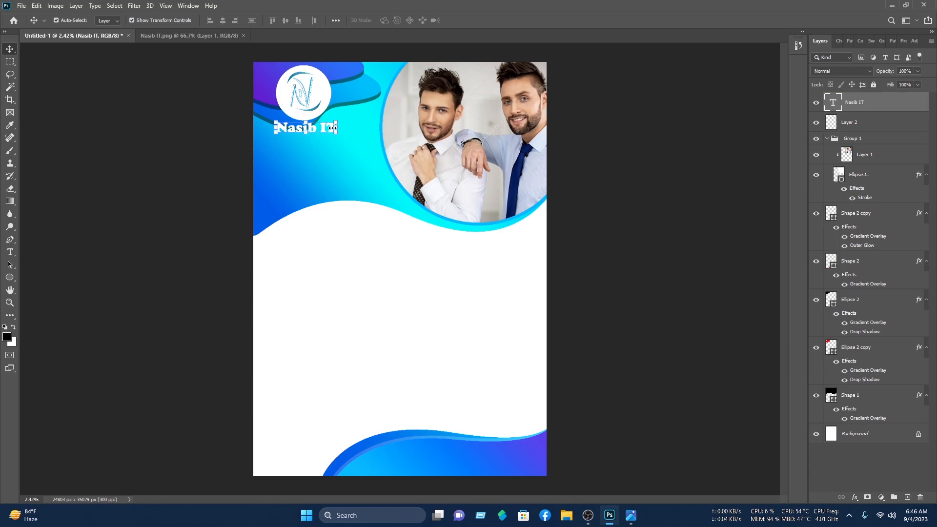
pyautogui.rightClick(883, 109)
pyautogui.click(789, 73)
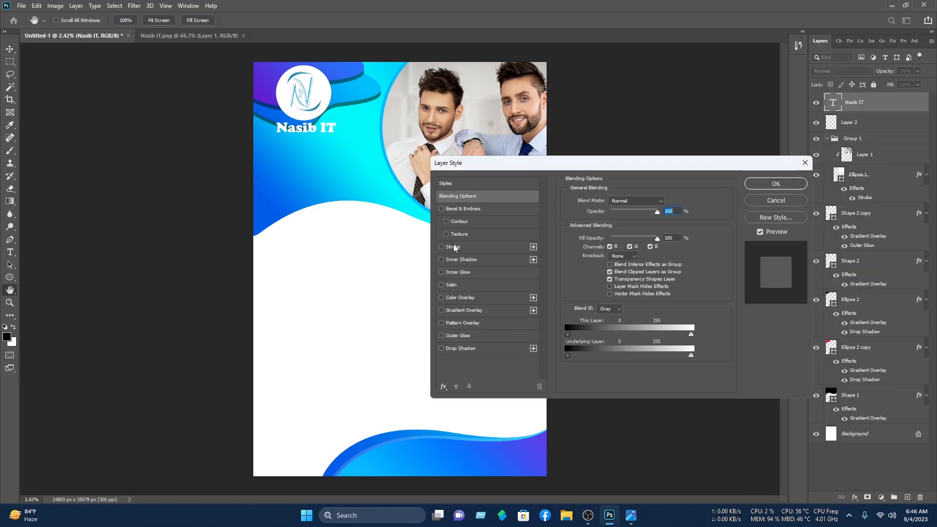
# Step: Add a Blues Blue_26 gradient Stroke to the heading, then nudge it into place
pyautogui.click(454, 248)
pyautogui.click(611, 258)
pyautogui.click(607, 270)
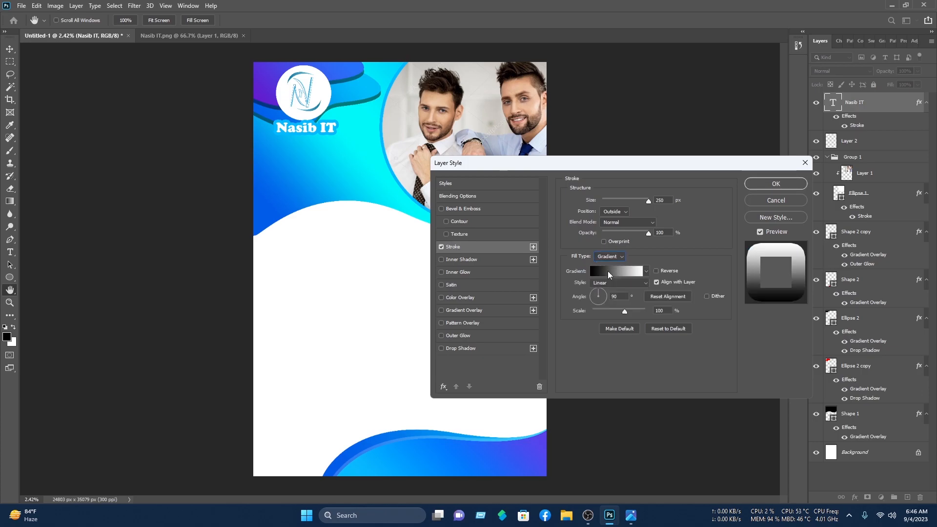
pyautogui.click(618, 271)
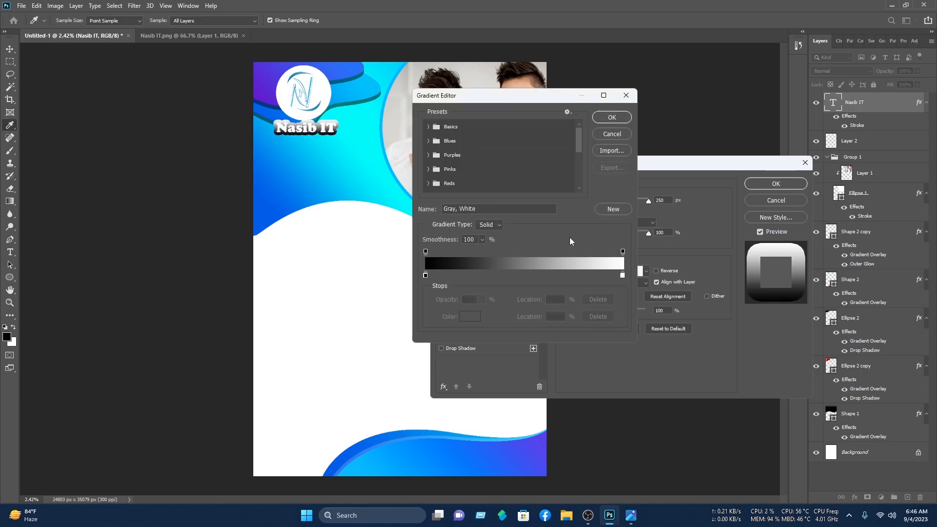
pyautogui.click(429, 141)
pyautogui.scroll(-1, 541, 168)
pyautogui.click(554, 178)
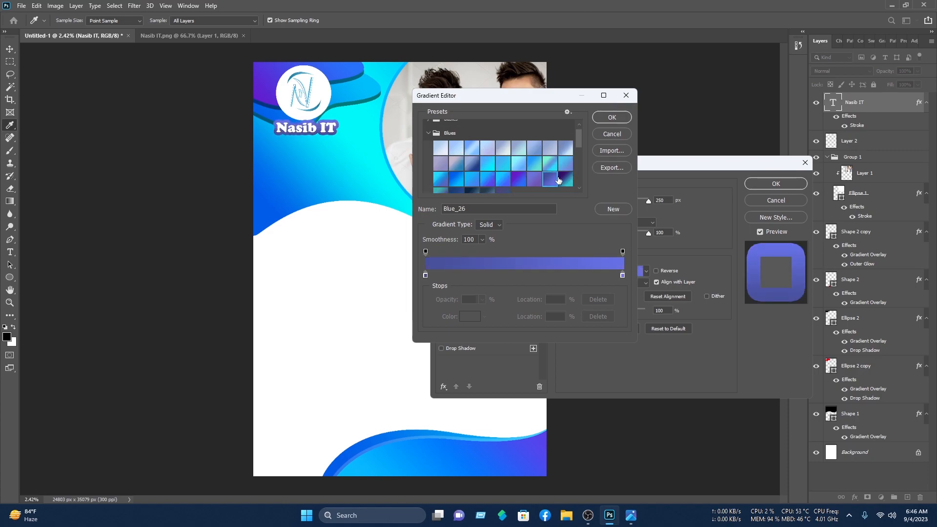
pyautogui.click(616, 117)
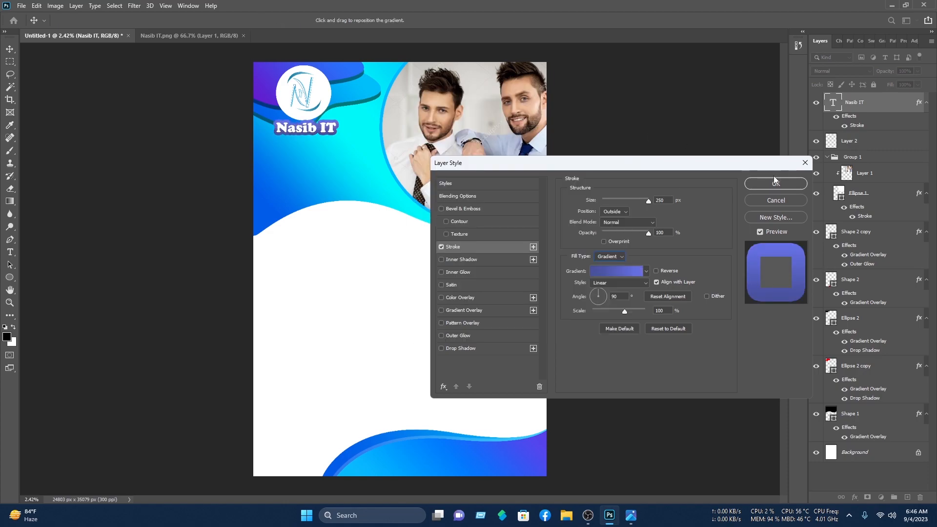
pyautogui.click(776, 184)
pyautogui.moveTo(325, 131); pyautogui.dragTo(328, 132)
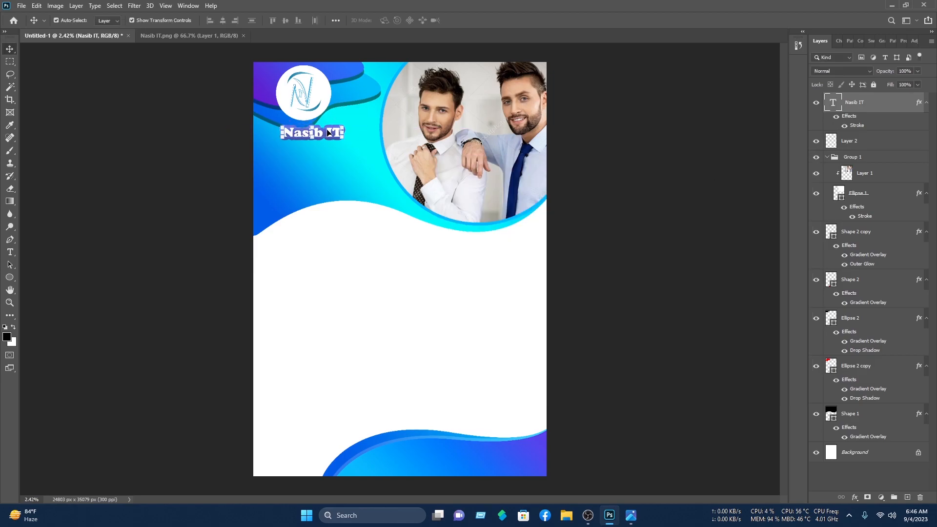
pyautogui.click(725, 252)
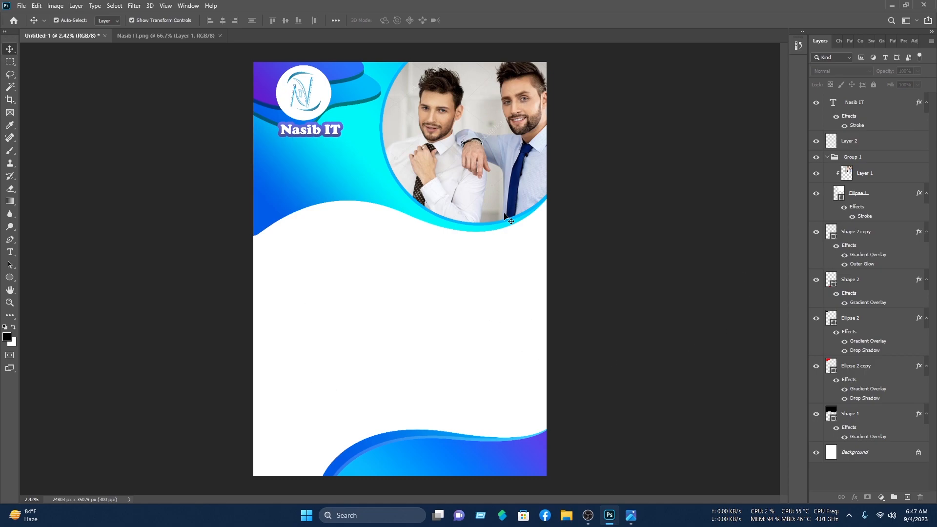
# Step: Close Nasib IT.png and open the phone, envelope, globe and location-pin icon files
pyautogui.click(220, 35)
pyautogui.click(21, 6)
pyautogui.click(30, 24)
pyautogui.click(49, 158)
pyautogui.doubleClick(128, 84)
pyautogui.doubleClick(130, 81)
pyautogui.doubleClick(151, 98)
pyautogui.scroll(-1, 265, 131)
pyautogui.scroll(-1, 265, 131)
pyautogui.click(162, 108)
pyautogui.scroll(2, 146, 117)
pyautogui.keyDown('ctrl'); pyautogui.click(110, 134); pyautogui.keyUp('ctrl')
pyautogui.keyDown('ctrl'); pyautogui.click(195, 82); pyautogui.keyUp('ctrl')
pyautogui.scroll(-9, 247, 133)
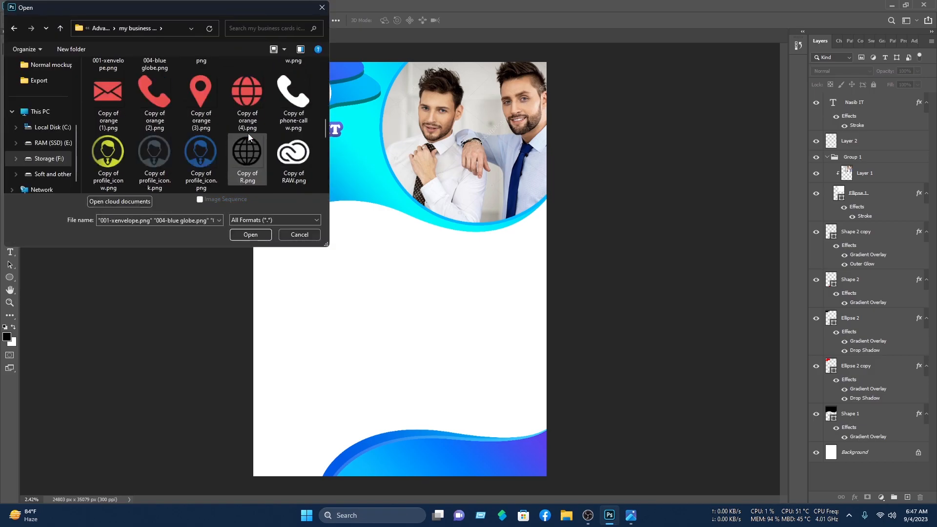
pyautogui.click(256, 234)
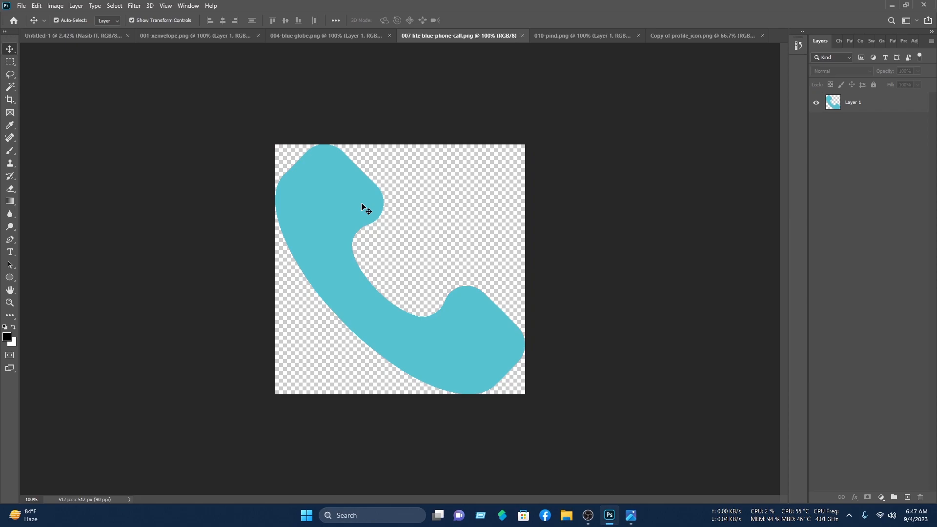
# Step: Place the phone and envelope icons on the flyer's left, scaled and stacked
pyautogui.moveTo(360, 207); pyautogui.dragTo(274, 342)
pyautogui.click(483, 20)
pyautogui.moveTo(400, 349); pyautogui.dragTo(389, 348)
pyautogui.moveTo(390, 347); pyautogui.dragTo(212, 381)
pyautogui.scroll(5, 394, 343)
pyautogui.click(483, 20)
# Step: Add the globe and location-pin icons below the envelope in the same column
pyautogui.click(576, 35)
pyautogui.moveTo(344, 57); pyautogui.dragTo(204, 412)
pyautogui.click(481, 230)
pyautogui.click(576, 36)
pyautogui.moveTo(400, 234); pyautogui.dragTo(372, 318)
pyautogui.moveTo(375, 313); pyautogui.dragTo(208, 451)
pyautogui.click(451, 240)
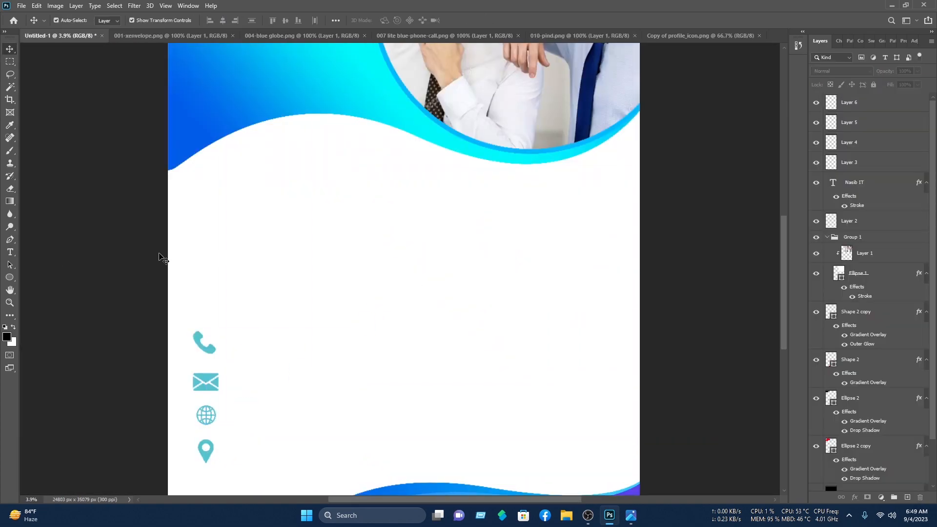
pyautogui.click(10, 251)
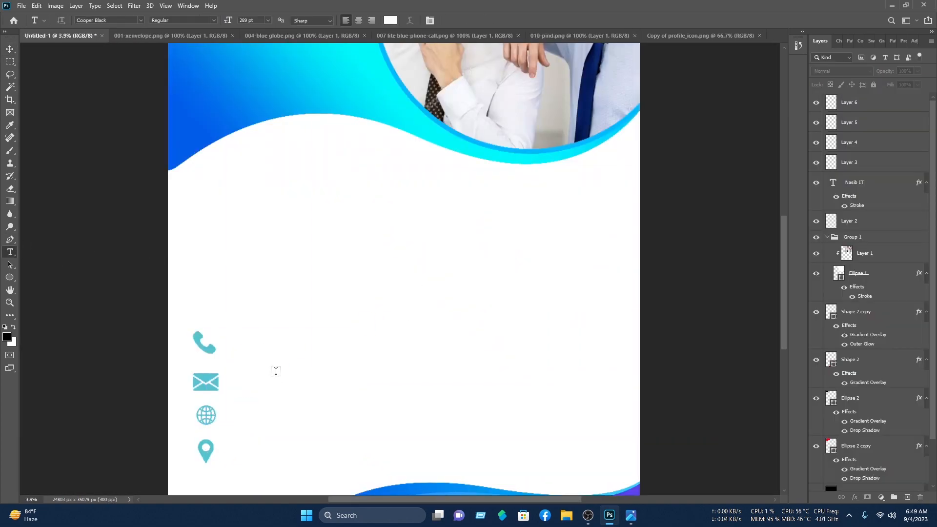
pyautogui.click(240, 340)
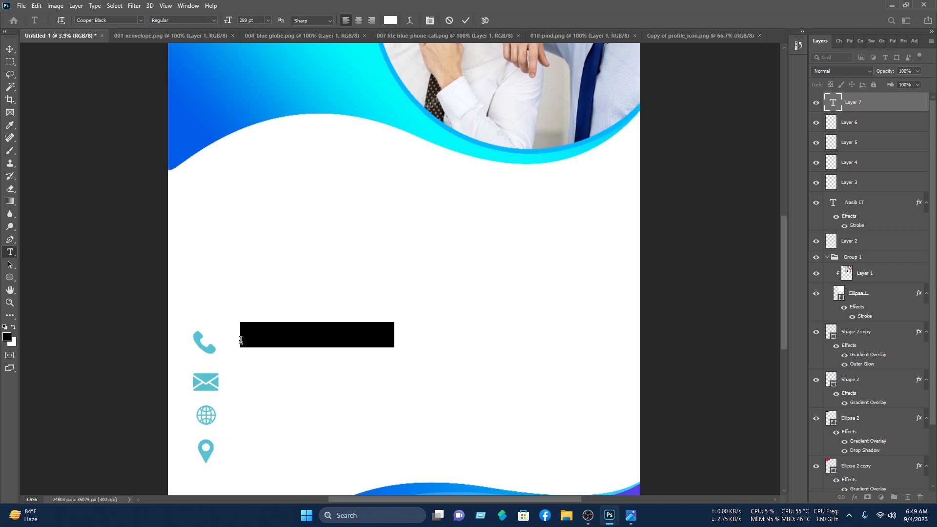
pyautogui.press('BackSpace')
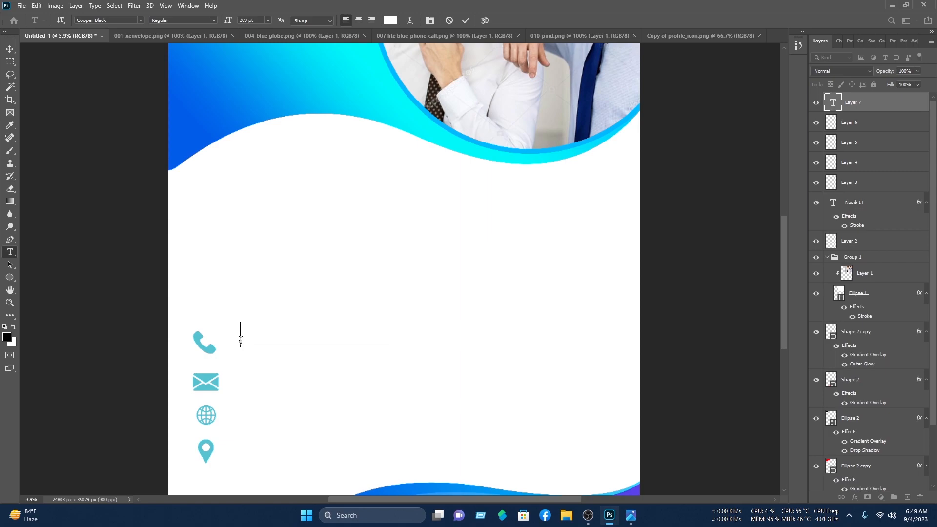
pyautogui.write('+000 1234 567 890')
pyautogui.hotkey('ctrl', 'a')
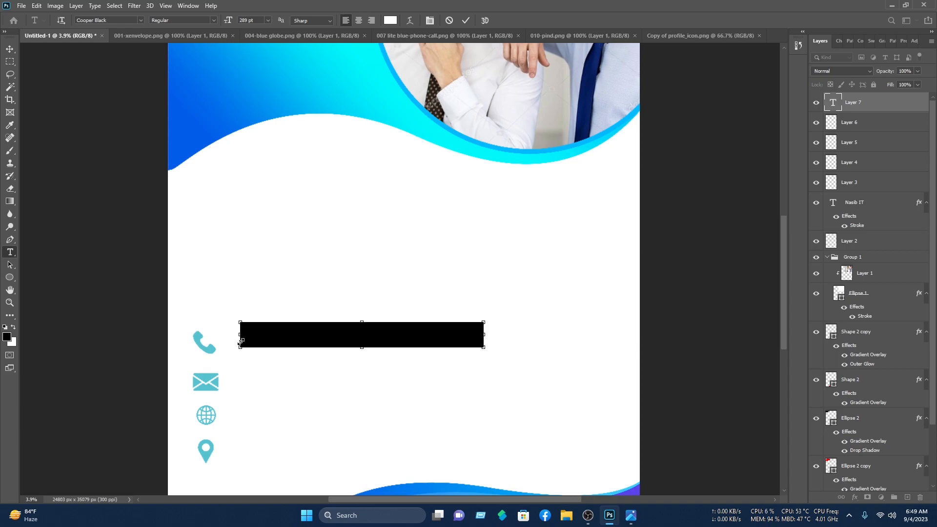
pyautogui.click(391, 20)
pyautogui.write('ff0000')
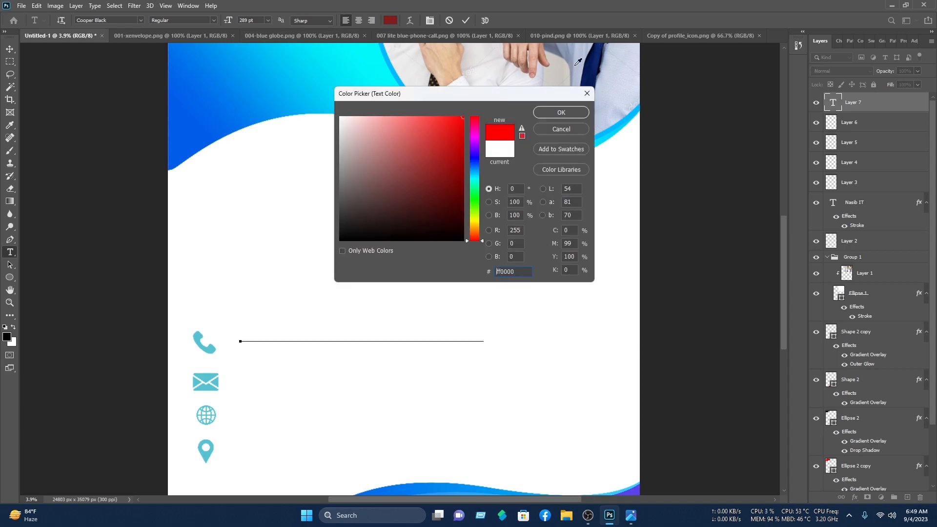
pyautogui.click(627, 116)
pyautogui.click(562, 113)
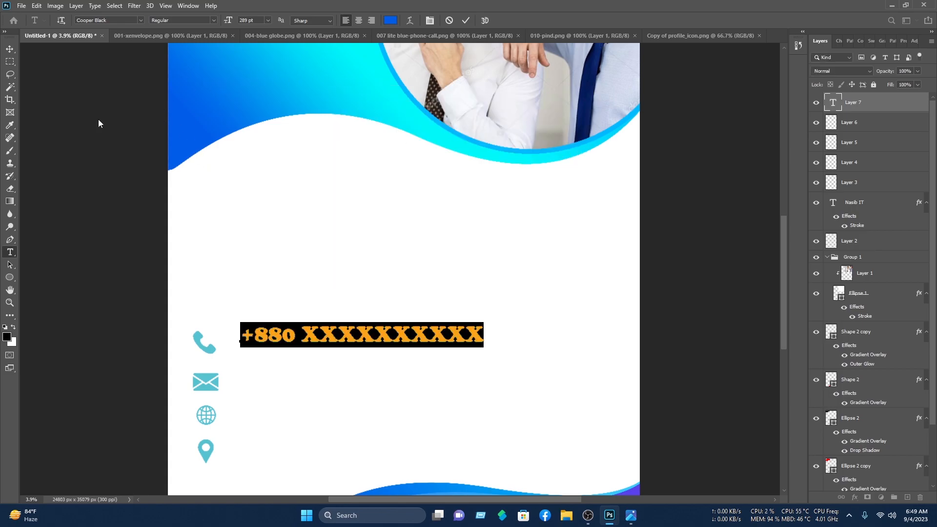
pyautogui.click(8, 46)
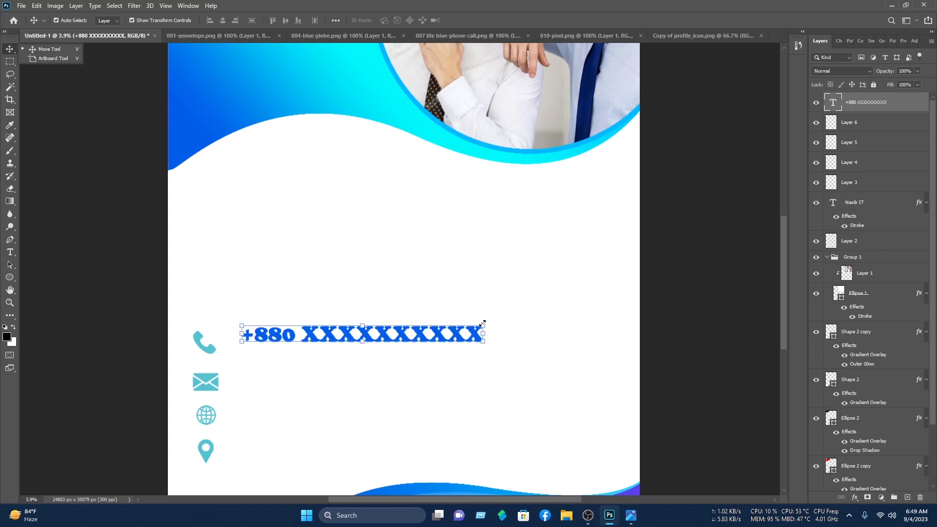
# Step: Shrink the number, duplicate it into two lines, and copy one beside the envelope
pyautogui.moveTo(482, 323); pyautogui.dragTo(454, 333)
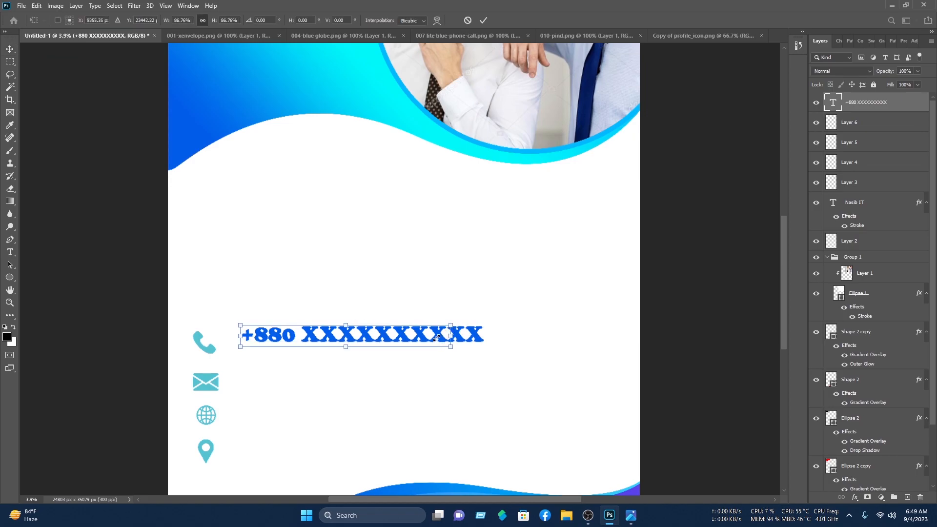
pyautogui.press('Return')
pyautogui.click(394, 338)
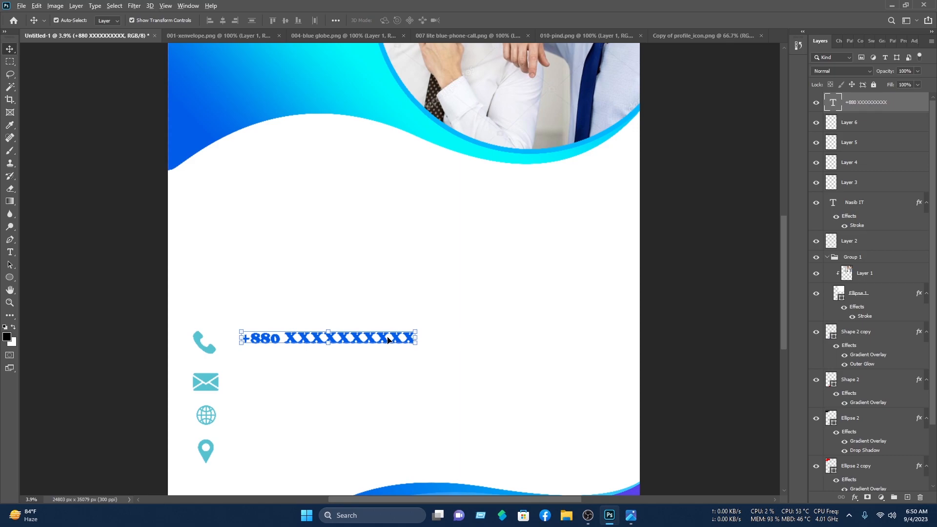
pyautogui.moveTo(379, 346); pyautogui.dragTo(385, 356)
pyautogui.moveTo(472, 360); pyautogui.dragTo(345, 335)
pyautogui.moveTo(488, 380); pyautogui.dragTo(361, 304)
pyautogui.moveTo(345, 344)
pyautogui.mouseDown()
pyautogui.moveTo(325, 337)
pyautogui.moveTo(333, 339)
pyautogui.mouseUp()
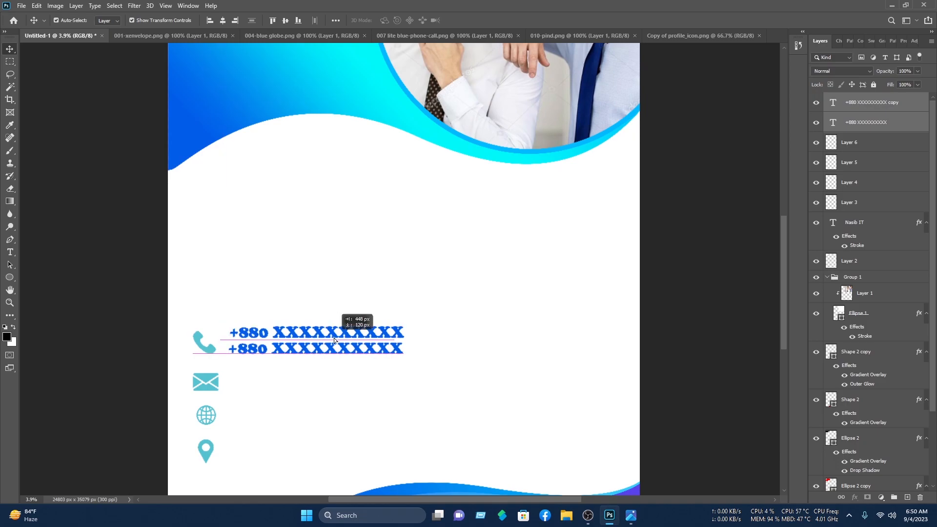
pyautogui.click(419, 343)
pyautogui.click(376, 350)
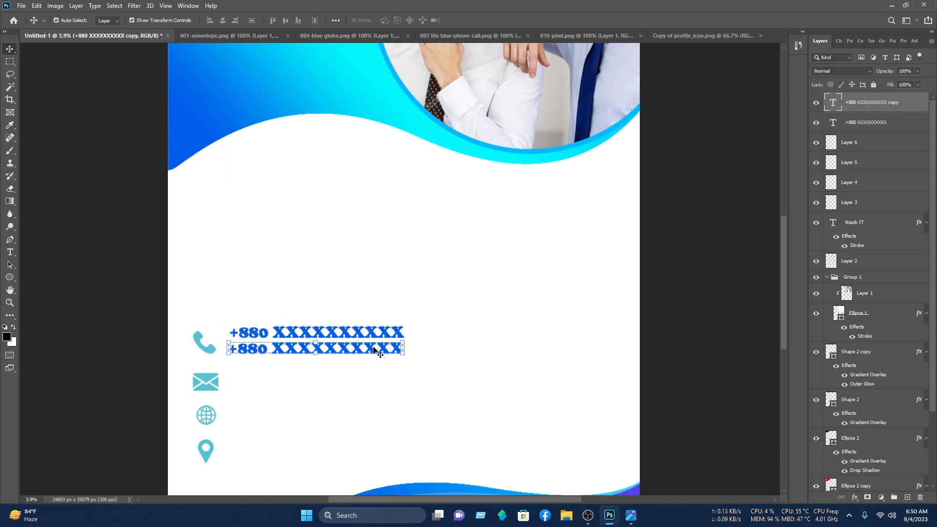
pyautogui.moveTo(374, 350); pyautogui.dragTo(374, 375)
pyautogui.doubleClick(374, 376)
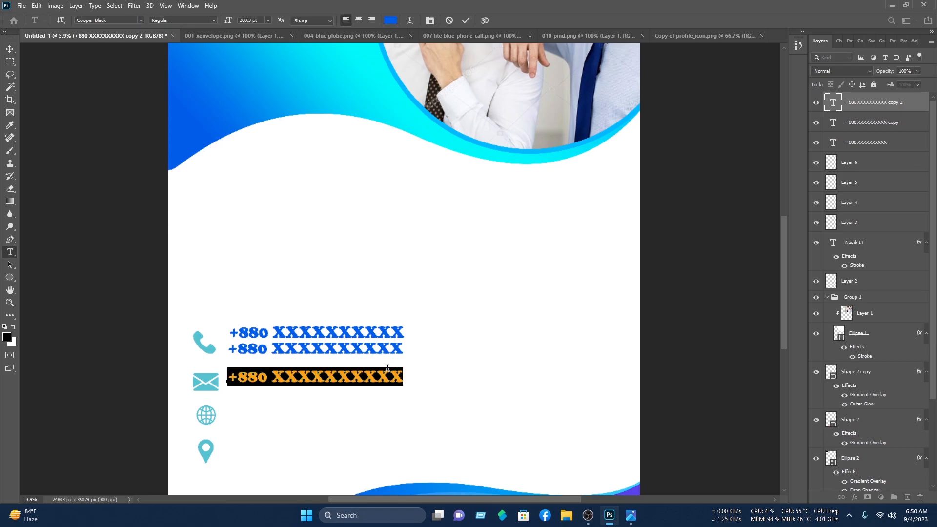
pyautogui.write('examp')
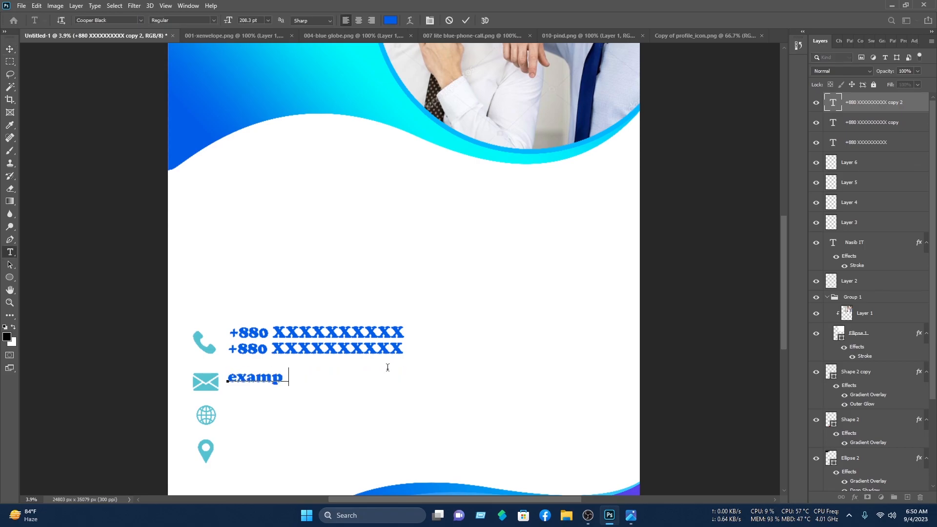
pyautogui.write('le@ma')
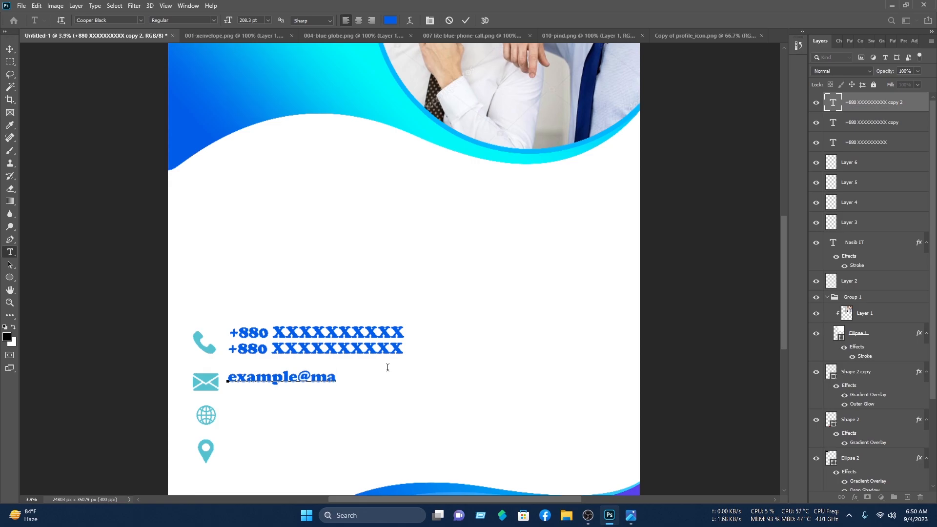
pyautogui.write('il.com')
pyautogui.click(466, 20)
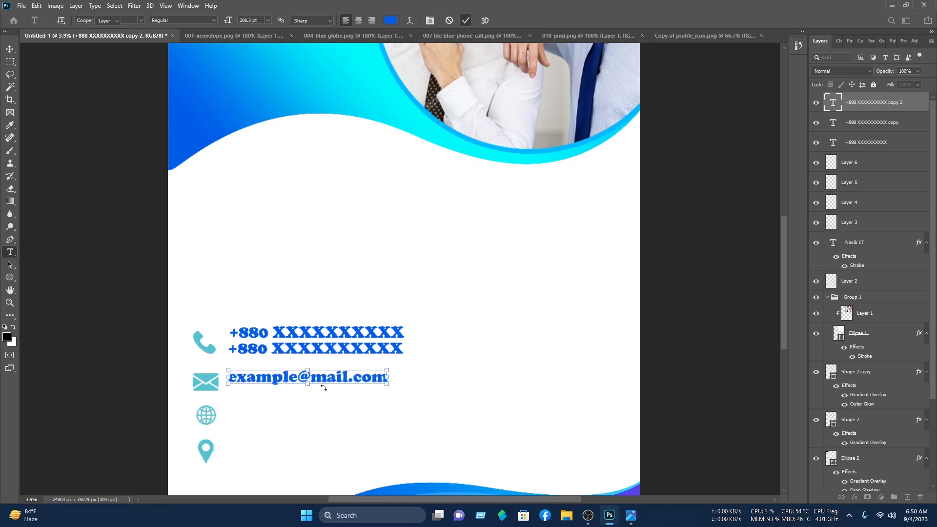
# Step: Duplicate the e-mail line below and align both with the phone numbers
pyautogui.press('v')
pyautogui.moveTo(336, 380); pyautogui.dragTo(320, 393)
pyautogui.moveTo(418, 400); pyautogui.dragTo(354, 417)
pyautogui.click(426, 384)
pyautogui.click(358, 389)
pyautogui.doubleClick(355, 412)
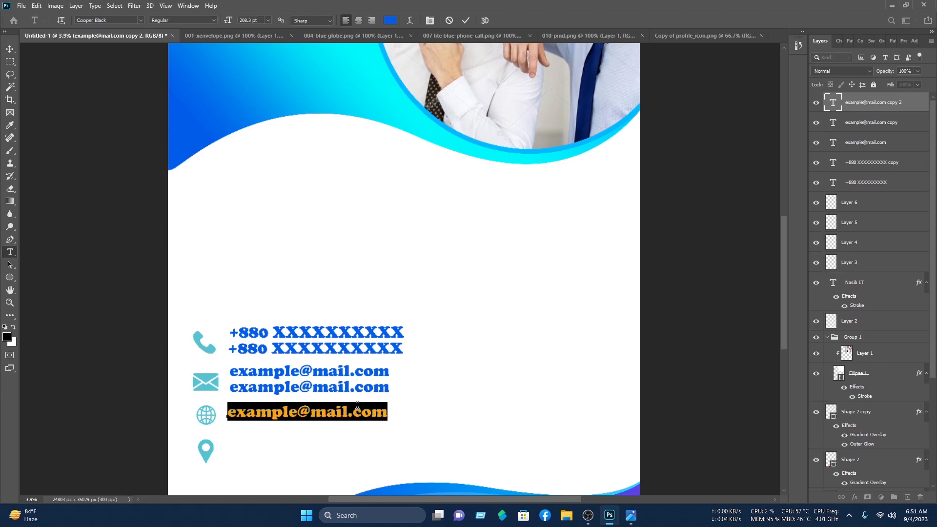
pyautogui.write('ww')
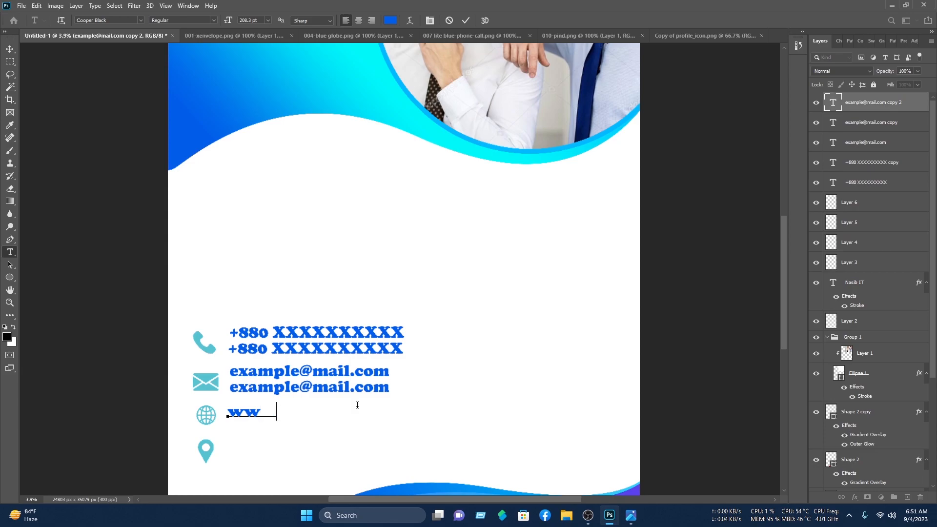
pyautogui.write('w.examplw.com')
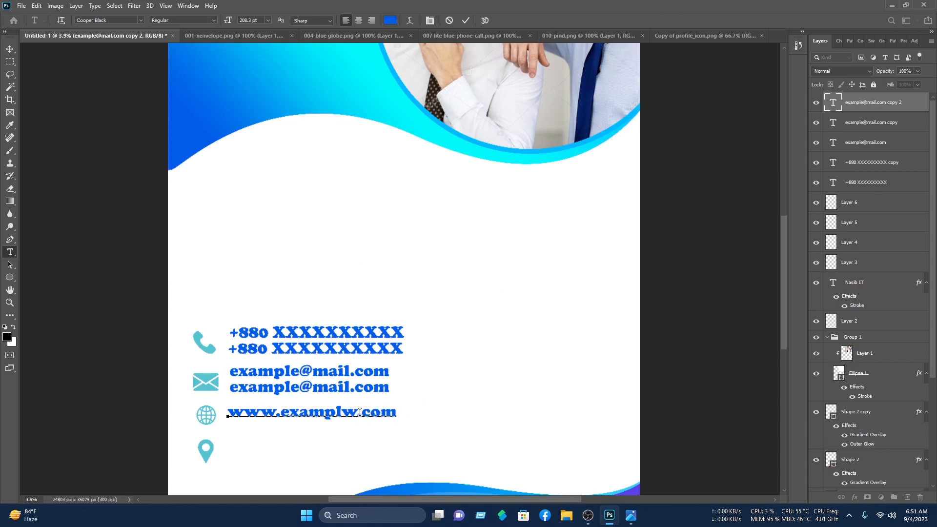
pyautogui.press('Delete')
pyautogui.write('e')
pyautogui.click(467, 20)
# Step: Duplicate the web address line below and align both beside the globe
pyautogui.click(10, 51)
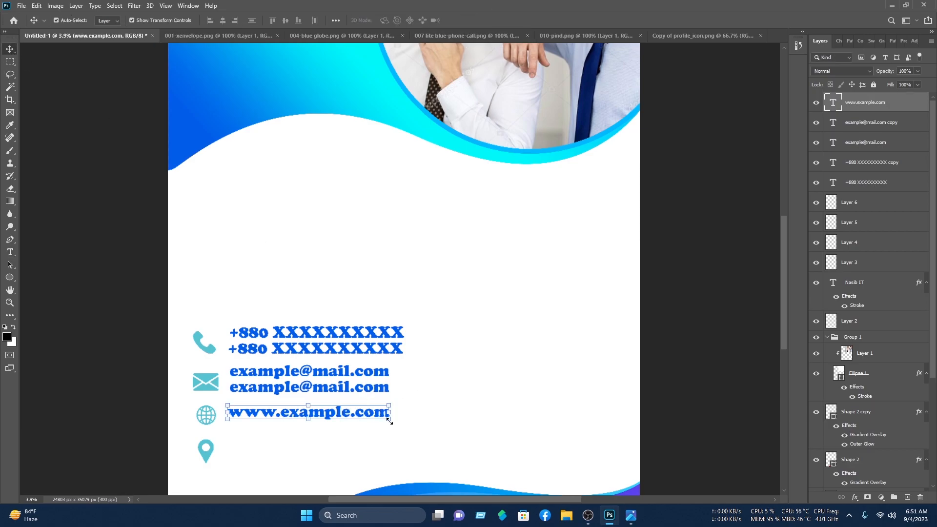
pyautogui.moveTo(375, 416); pyautogui.dragTo(368, 457)
pyautogui.keyDown('shift'); pyautogui.click(328, 416); pyautogui.keyUp('shift')
pyautogui.click(448, 404)
pyautogui.click(363, 415)
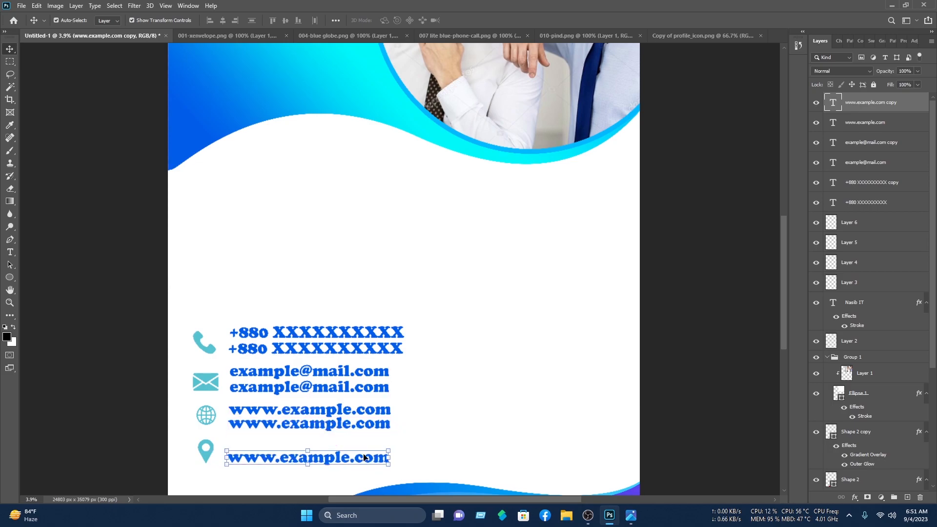
# Step: Change the pin line to 'Write your location' and enlarge it slightly
pyautogui.doubleClick(381, 456)
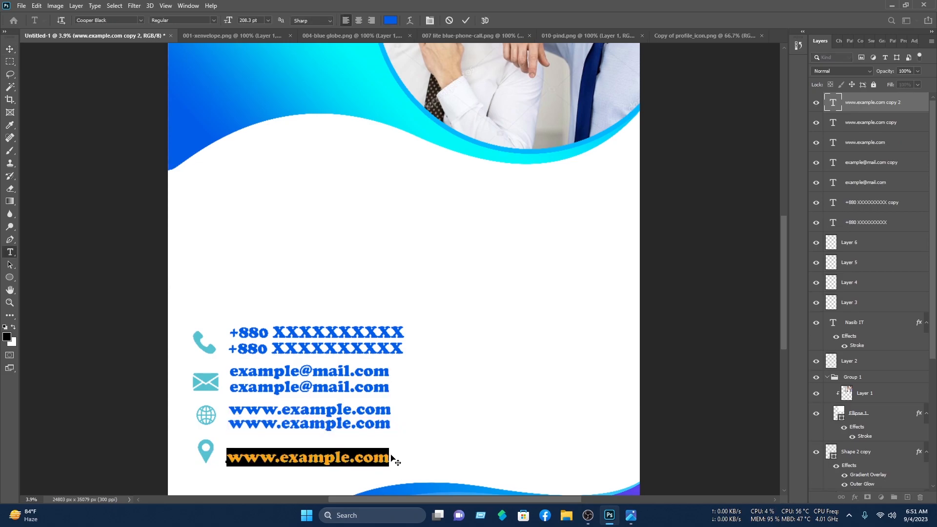
pyautogui.write('Write your locati ')
pyautogui.write('n')
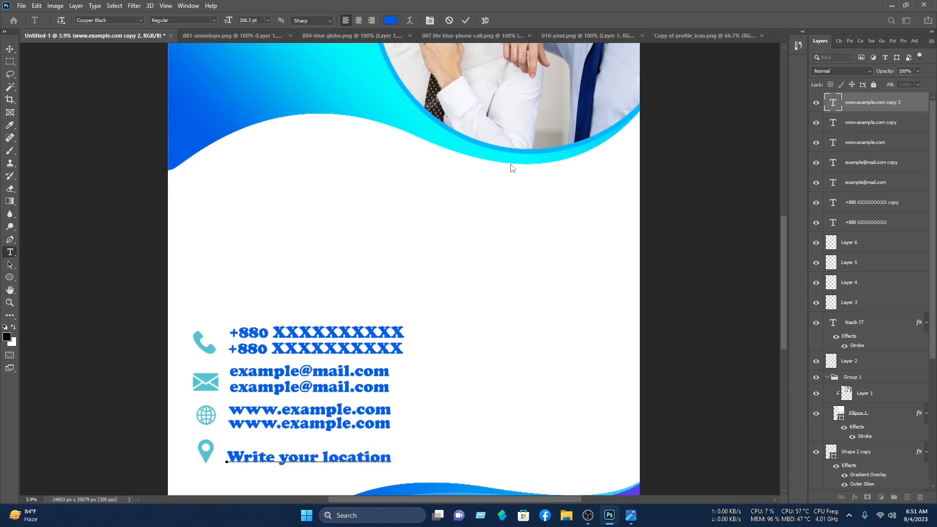
pyautogui.click(465, 20)
pyautogui.click(9, 49)
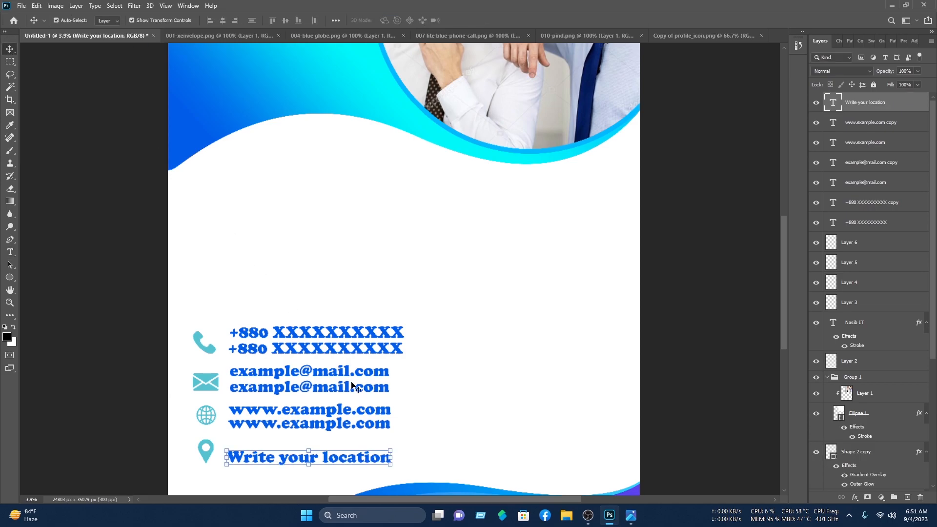
pyautogui.click(391, 449)
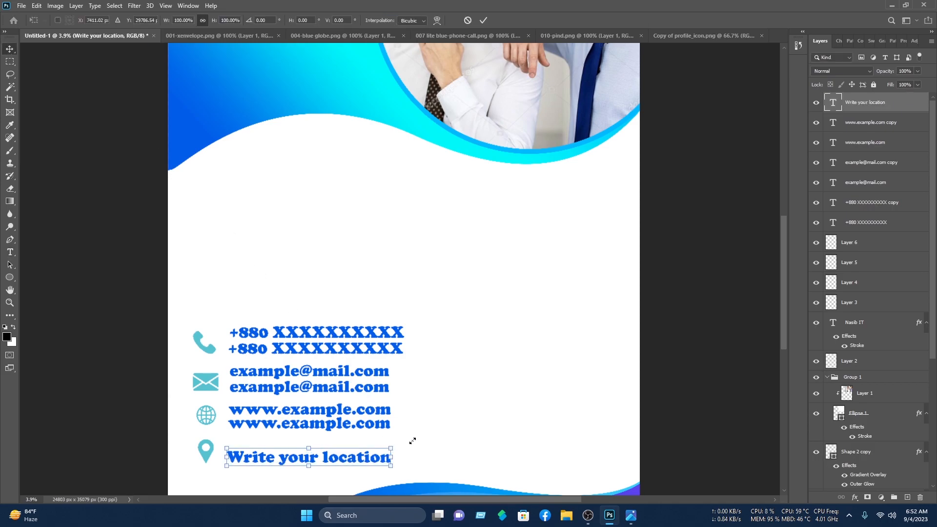
pyautogui.moveTo(399, 447); pyautogui.dragTo(351, 457)
pyautogui.press('Return')
pyautogui.moveTo(352, 455); pyautogui.dragTo(354, 454)
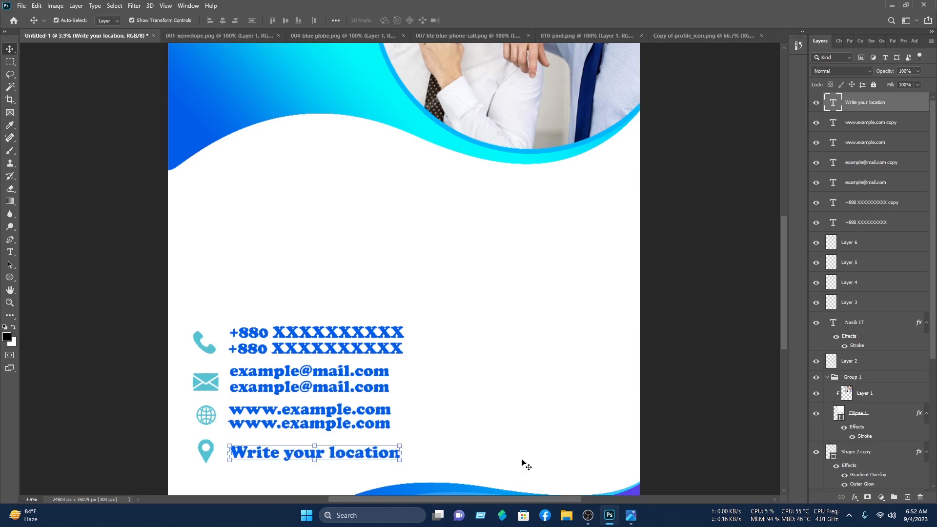
pyautogui.click(520, 464)
# Step: Lock the bottom wave shape and scale the whole contact block to about 77%
pyautogui.keyDown('alt'); pyautogui.scroll(-3, 515, 464); pyautogui.keyUp('alt')
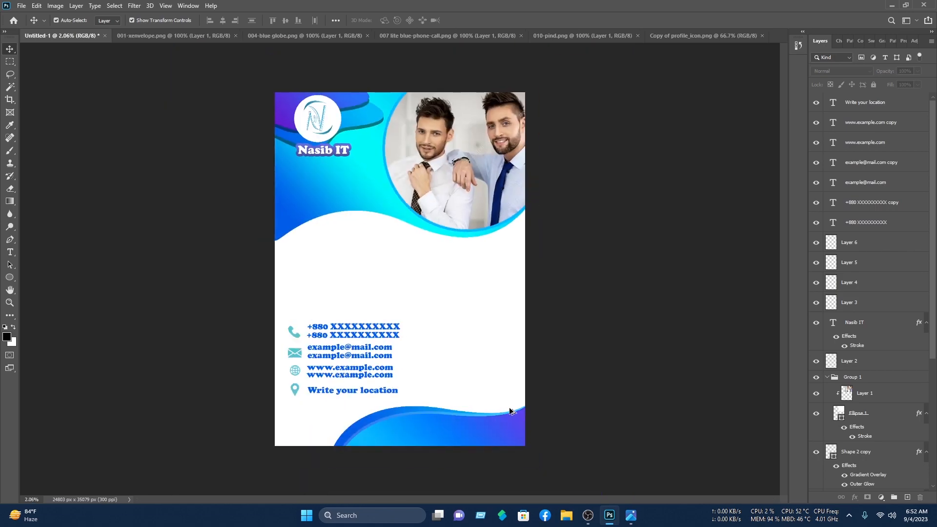
pyautogui.click(517, 425)
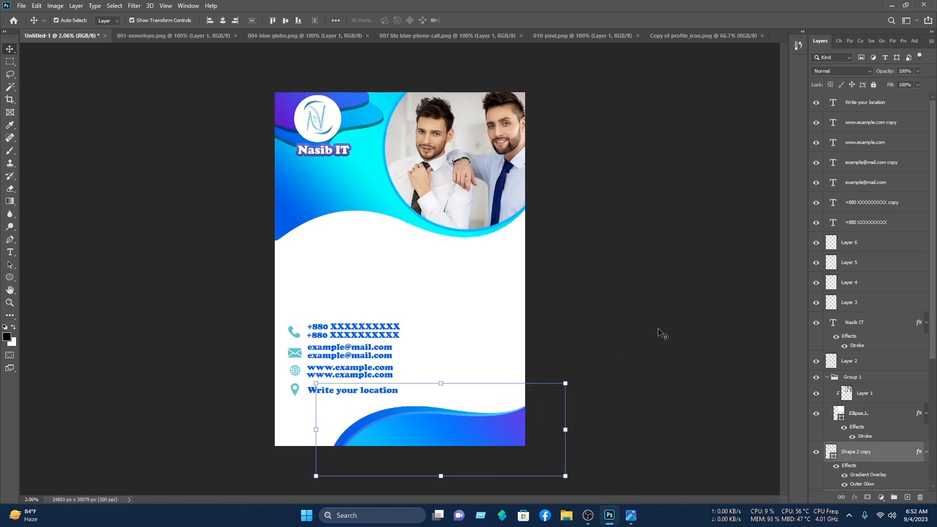
pyautogui.click(873, 84)
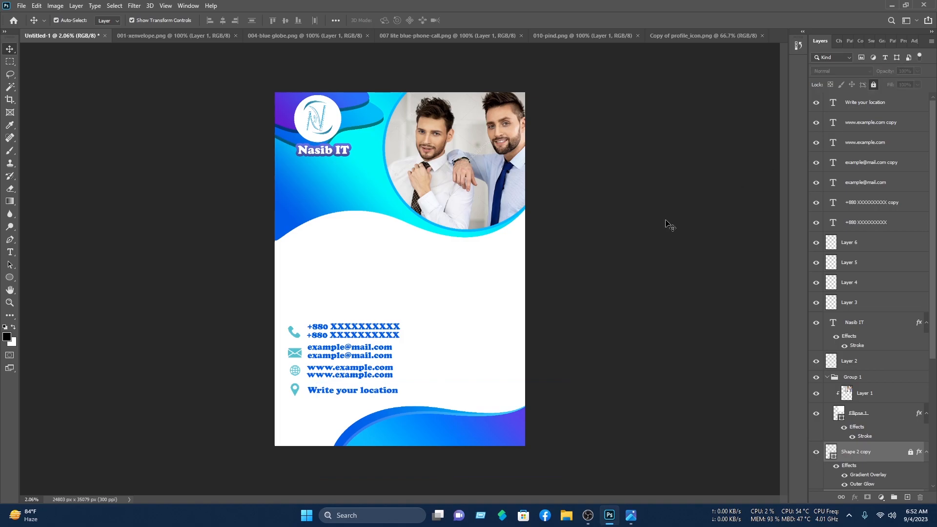
pyautogui.moveTo(436, 413); pyautogui.dragTo(287, 307)
pyautogui.moveTo(383, 332); pyautogui.dragTo(361, 366)
pyautogui.click(483, 20)
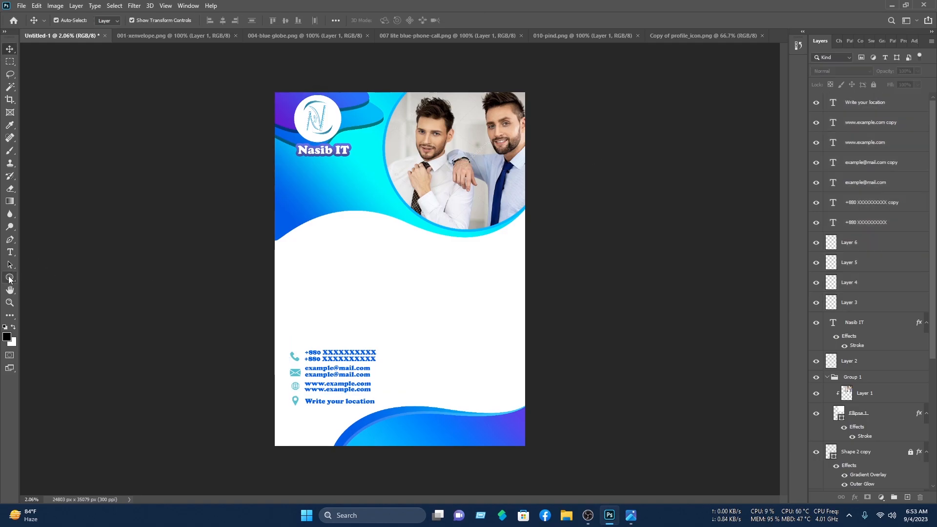
# Step: Draw a small, nearly round black ellipse above the contact block
pyautogui.click(8, 277)
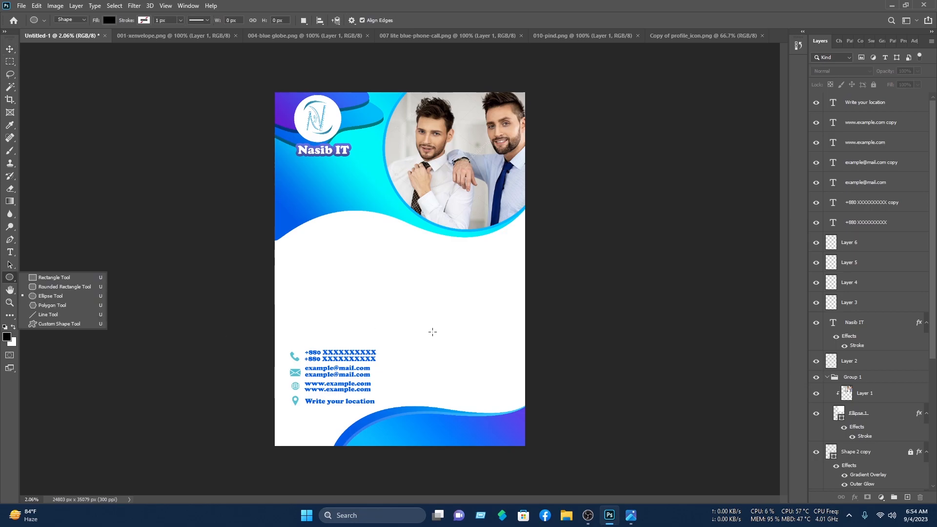
pyautogui.click(446, 346)
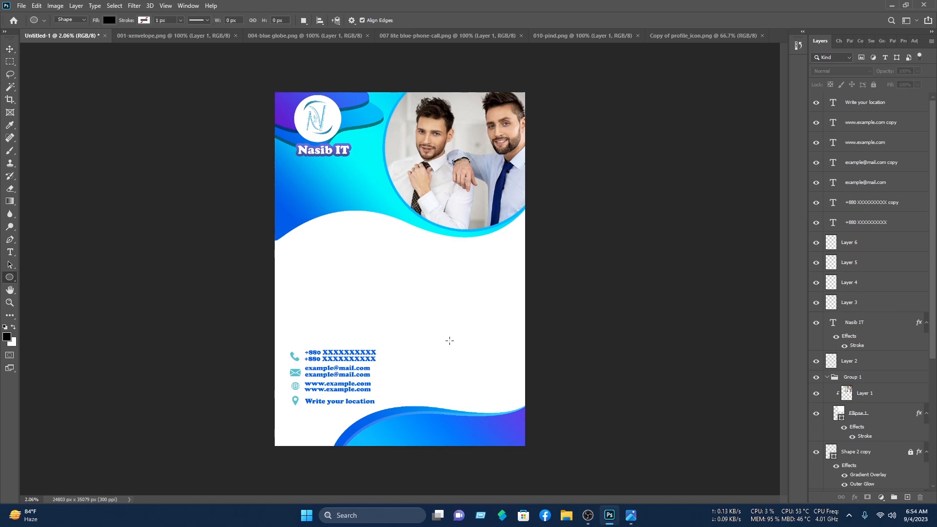
pyautogui.moveTo(442, 332); pyautogui.dragTo(447, 339)
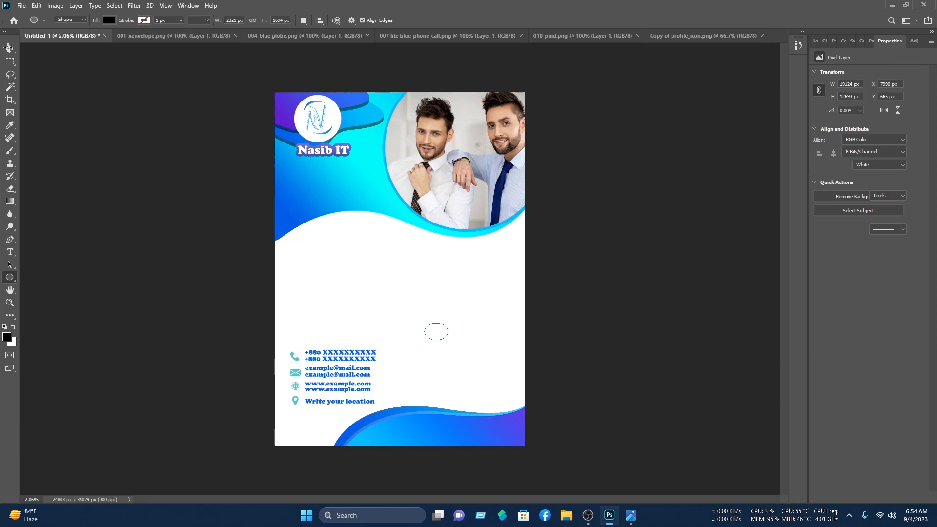
pyautogui.click(9, 50)
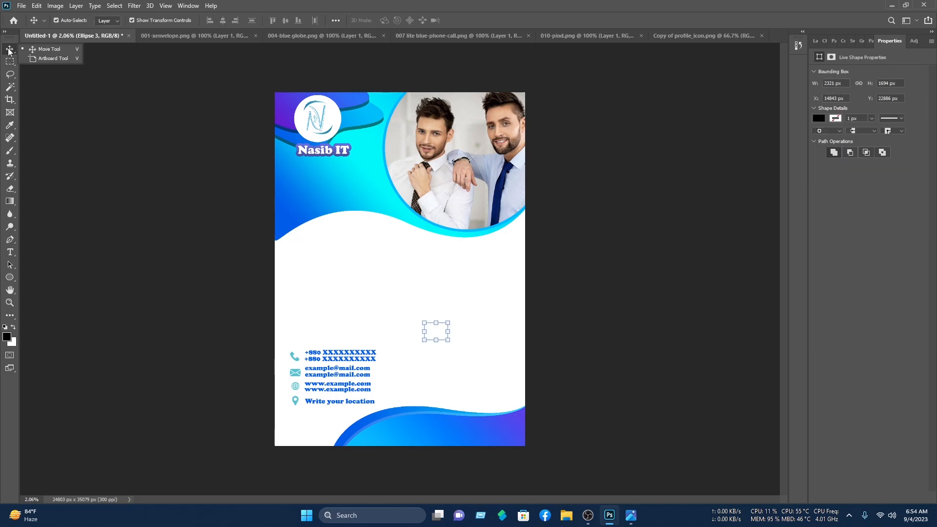
pyautogui.click(449, 331)
pyautogui.moveTo(445, 332); pyautogui.dragTo(443, 332)
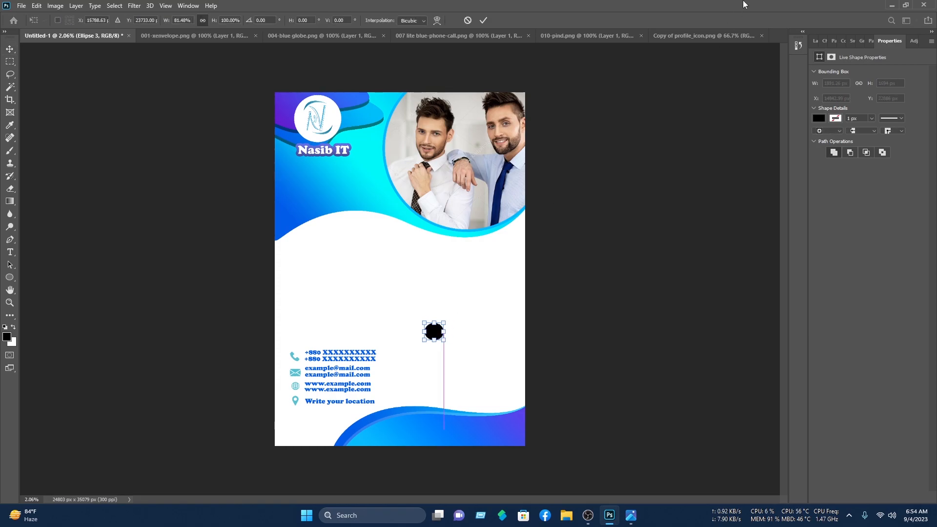
pyautogui.click(816, 40)
pyautogui.click(852, 105)
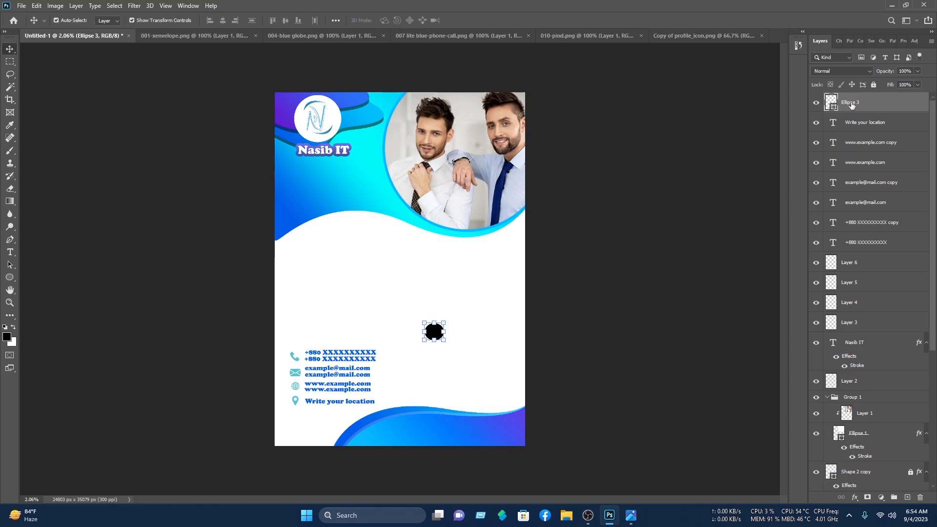
# Step: Give the ellipse an inside stroke with solid colour fill instead of gradient
pyautogui.rightClick(850, 105)
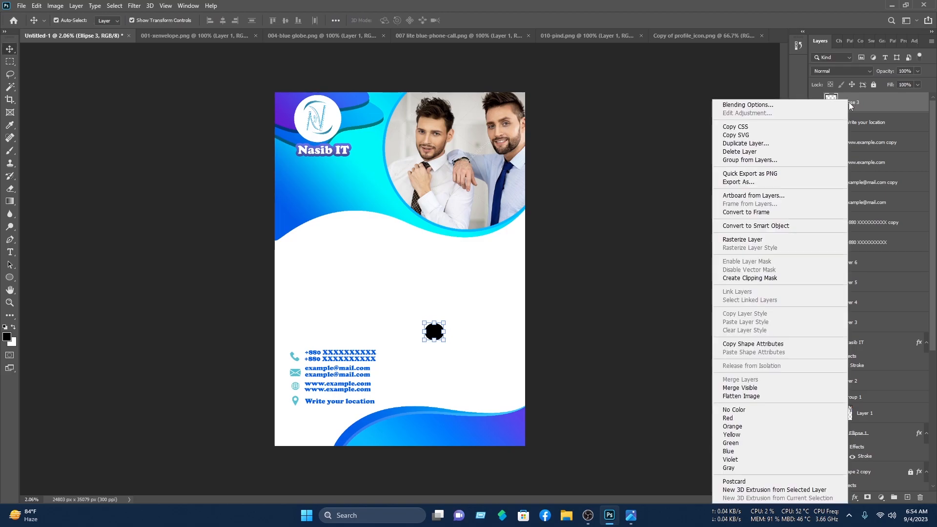
pyautogui.click(791, 108)
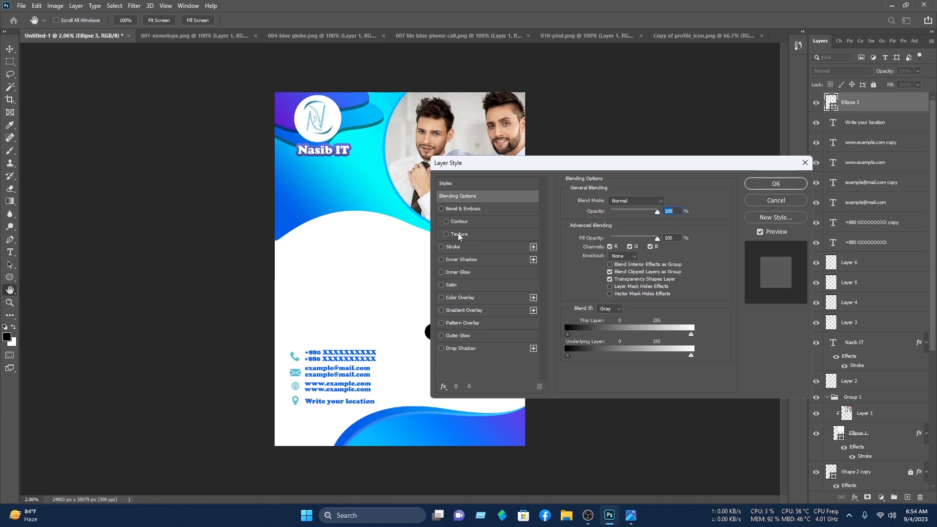
pyautogui.click(464, 249)
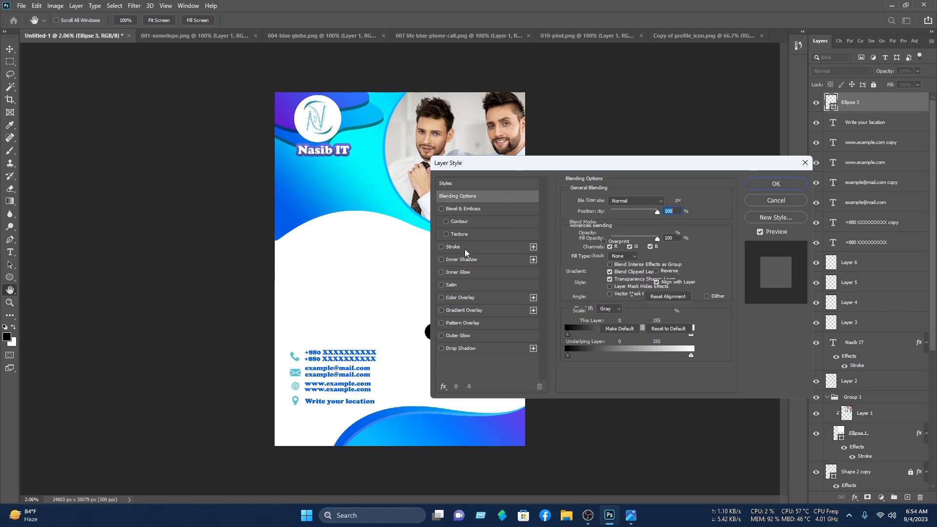
pyautogui.moveTo(520, 166); pyautogui.dragTo(589, 153)
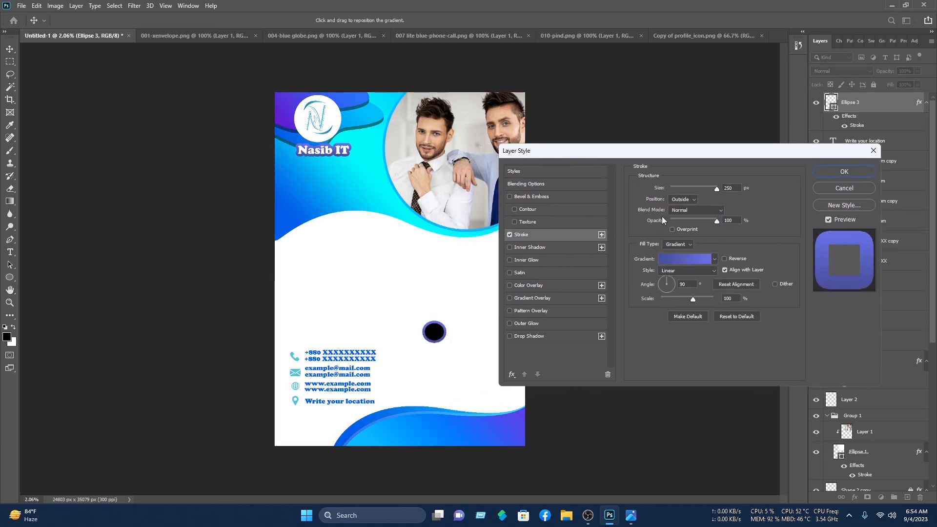
pyautogui.click(677, 200)
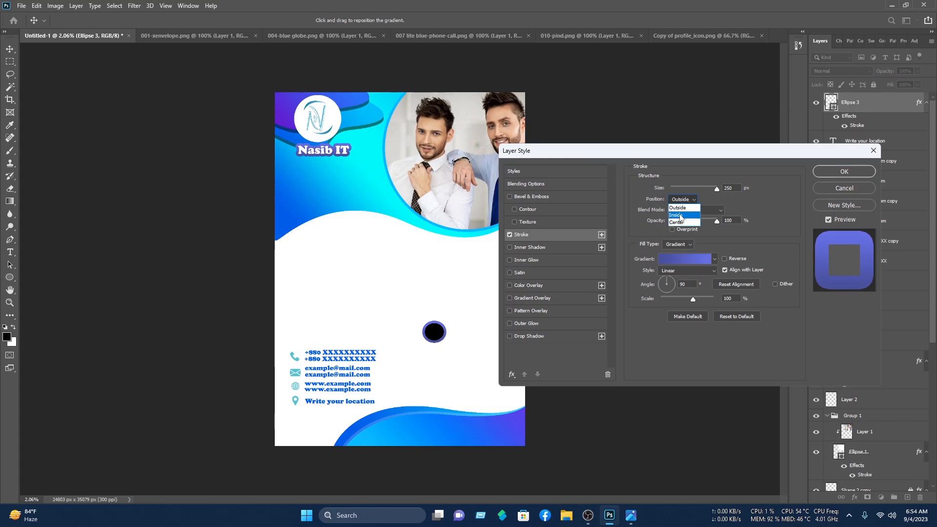
pyautogui.click(681, 216)
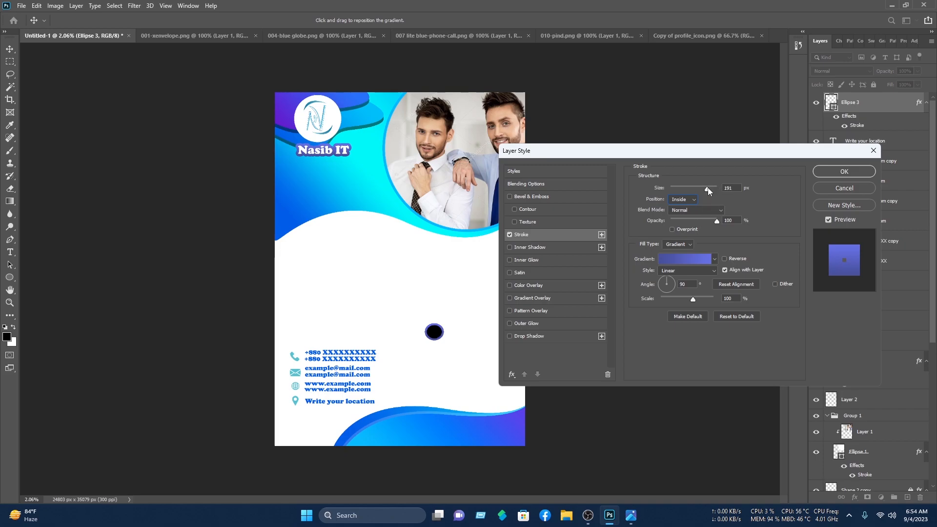
pyautogui.moveTo(714, 186); pyautogui.dragTo(722, 186)
pyautogui.click(688, 268)
pyautogui.click(667, 250)
pyautogui.click(668, 244)
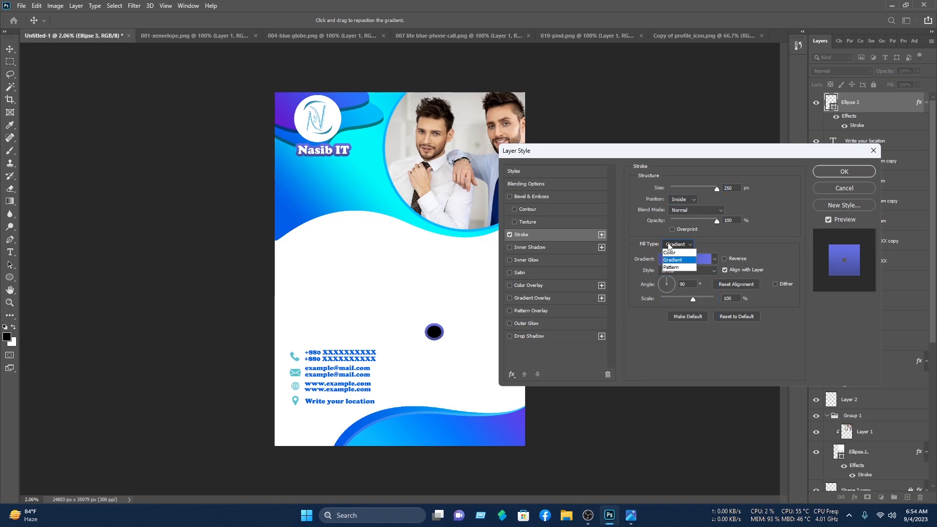
pyautogui.click(669, 252)
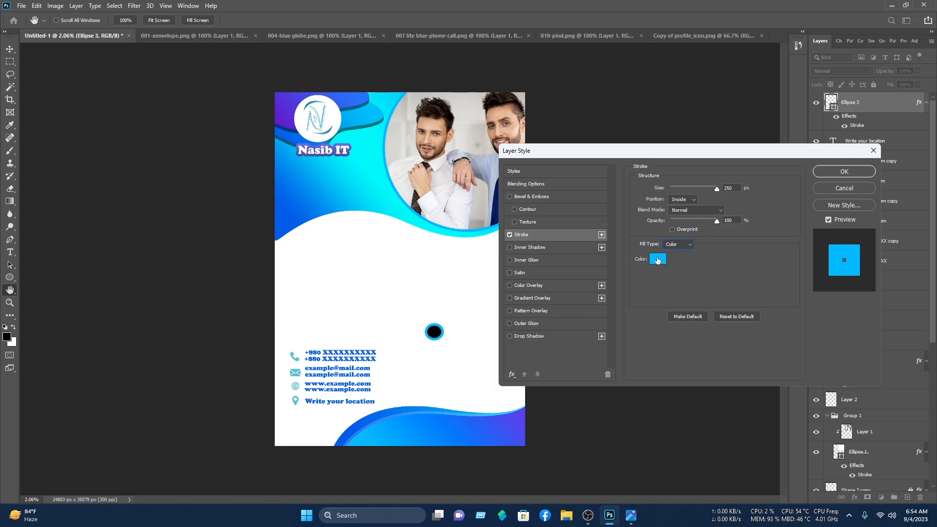
pyautogui.click(844, 172)
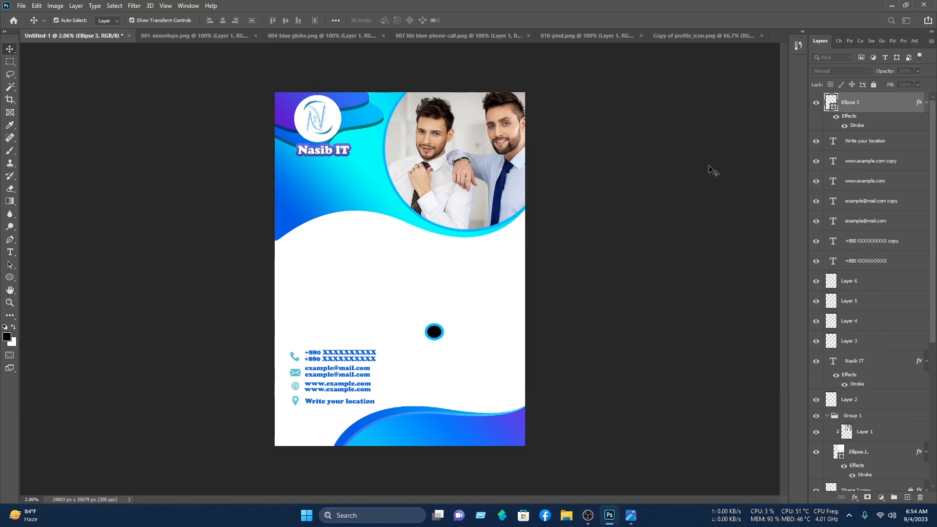
pyautogui.click(433, 335)
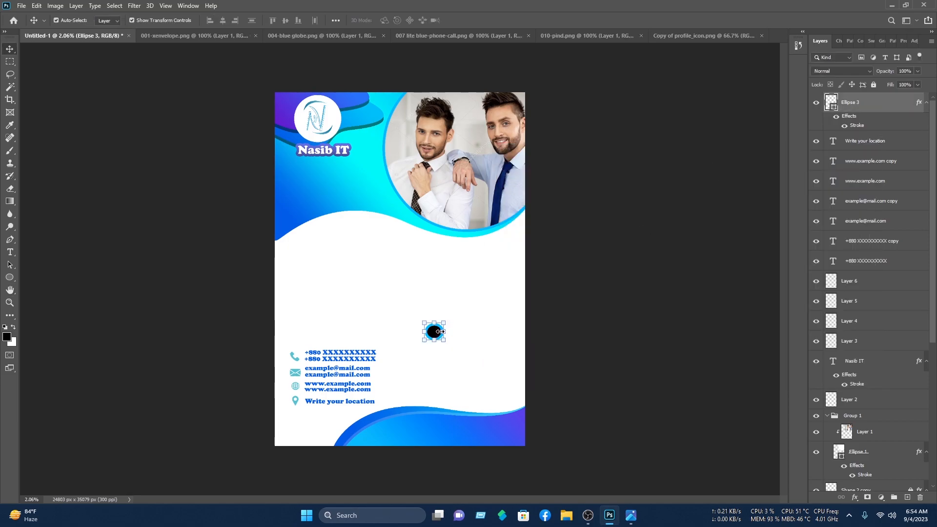
# Step: Reposition the circle and duplicate it into a vertical column of four
pyautogui.scroll(3, 440, 331)
pyautogui.moveTo(444, 352); pyautogui.dragTo(409, 288)
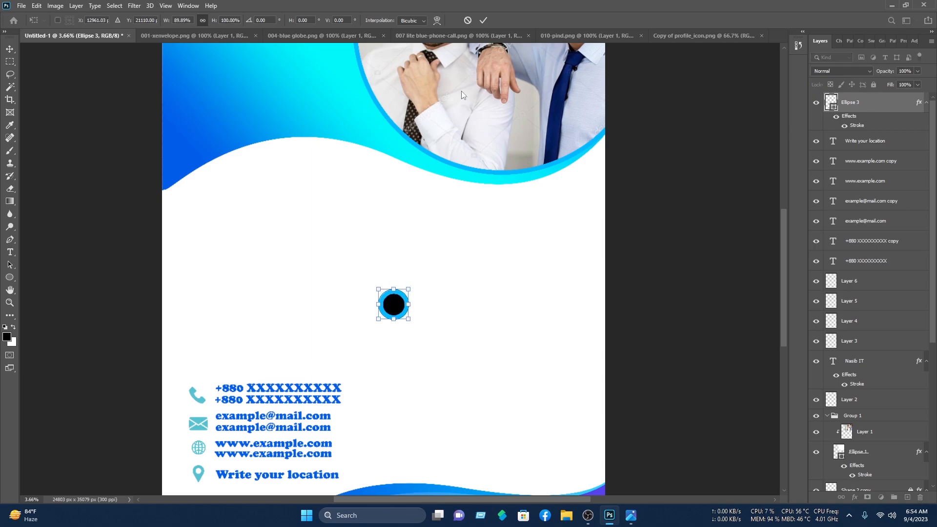
pyautogui.click(9, 50)
pyautogui.moveTo(399, 301); pyautogui.dragTo(393, 389)
pyautogui.press('Up')
pyautogui.press('Up')
pyautogui.press('Up')
pyautogui.press('Up')
pyautogui.press('Up')
pyautogui.press('Up')
pyautogui.press('Up')
pyautogui.press('Up')
pyautogui.press('Up')
pyautogui.press('Up')
pyautogui.press('Up')
pyautogui.press('Up')
pyautogui.press('Up')
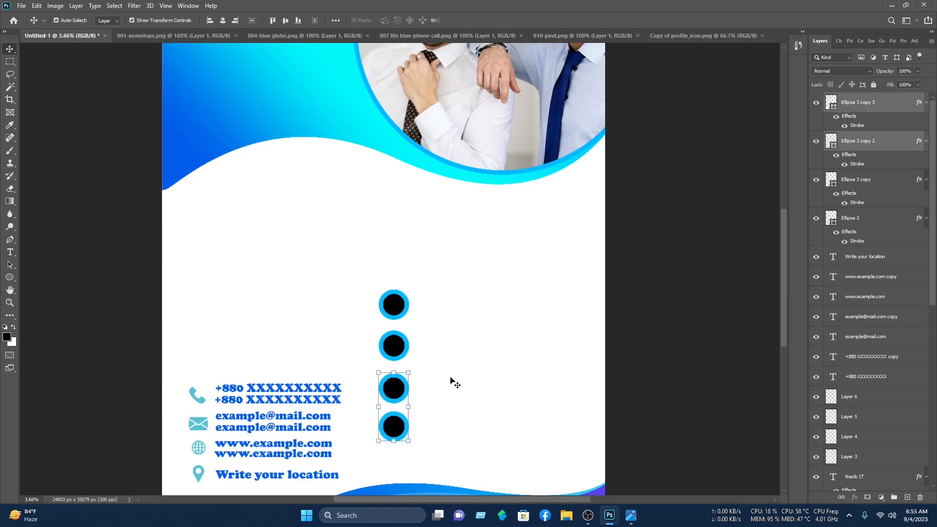
pyautogui.click(569, 346)
# Step: Select all four circles and shrink them together
pyautogui.moveTo(424, 452); pyautogui.dragTo(387, 239)
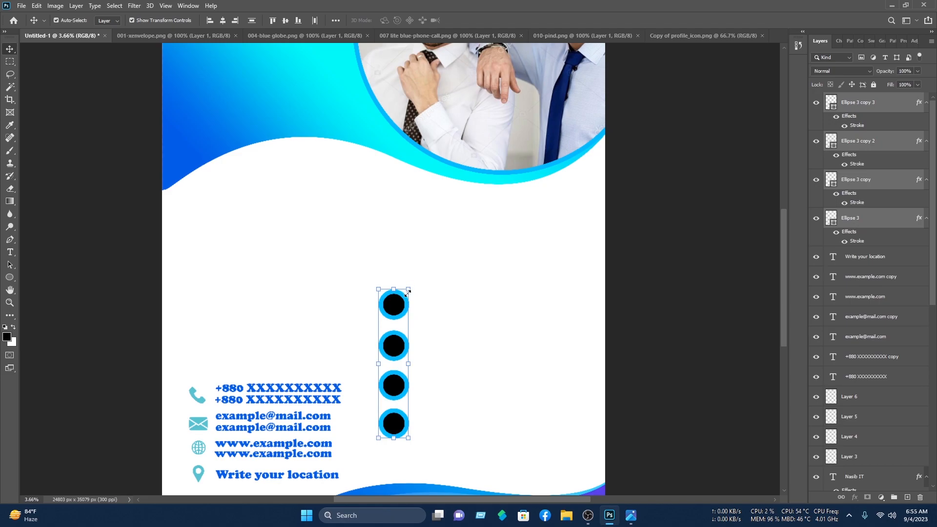
pyautogui.moveTo(405, 299)
pyautogui.mouseDown()
pyautogui.moveTo(394, 331)
pyautogui.moveTo(419, 334)
pyautogui.moveTo(392, 330)
pyautogui.moveTo(421, 301)
pyautogui.moveTo(426, 260)
pyautogui.moveTo(405, 284)
pyautogui.mouseUp()
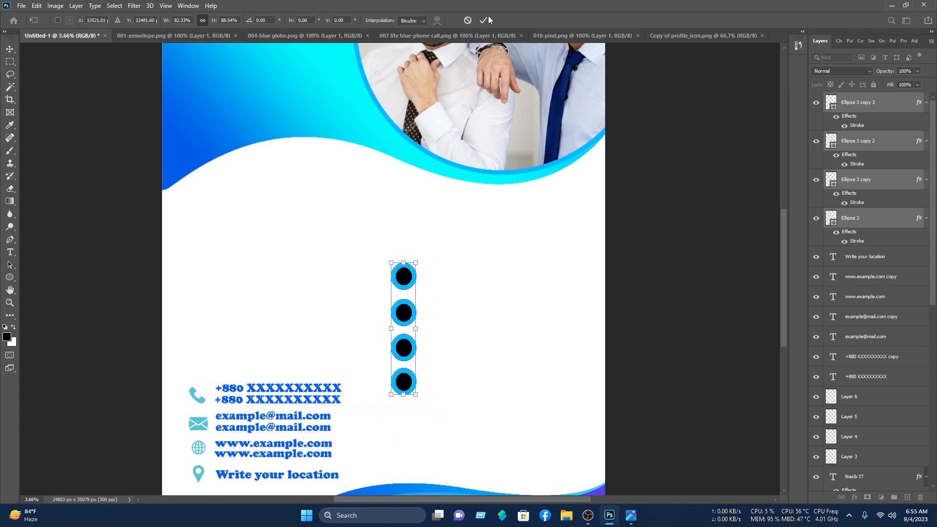
pyautogui.click(482, 21)
pyautogui.click(658, 161)
pyautogui.scroll(-2, 665, 183)
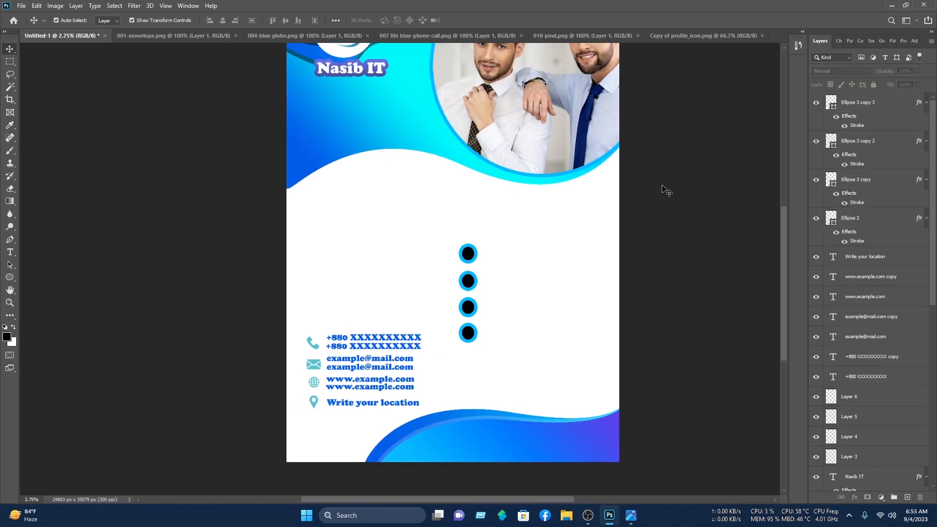
pyautogui.click(10, 252)
# Step: Type the service line 'Write your company sivices' beside the top circle
pyautogui.click(491, 250)
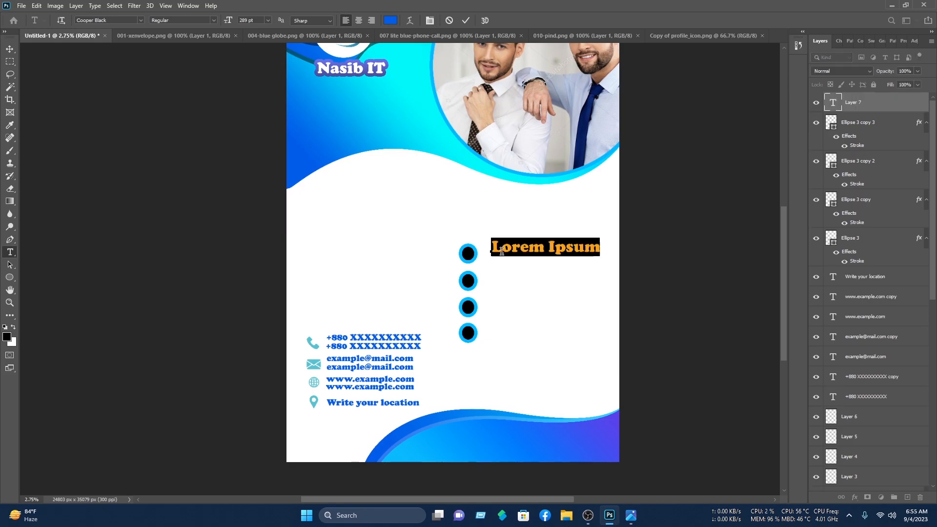
pyautogui.write('Write your compan')
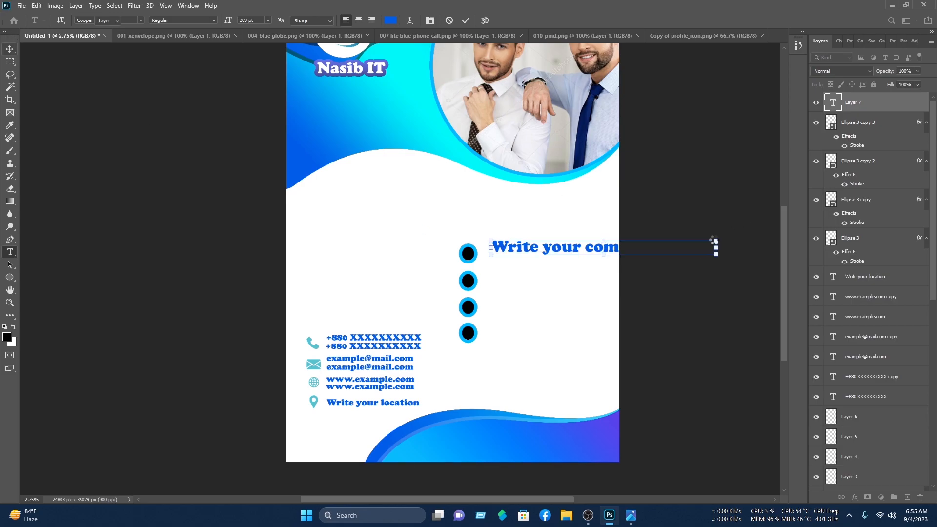
pyautogui.hotkey('ctrl', 'Return')
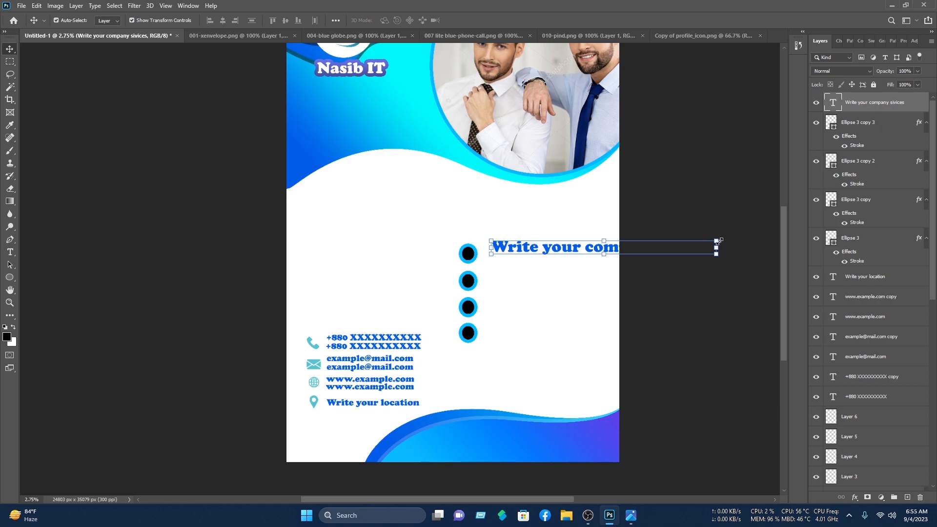
pyautogui.hotkey('ctrl', 't')
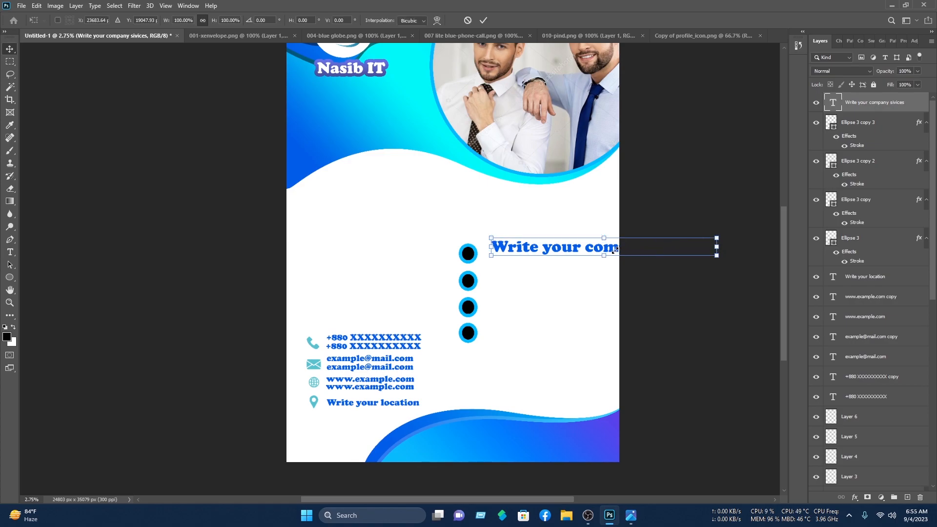
pyautogui.press('Escape')
pyautogui.moveTo(608, 254); pyautogui.dragTo(595, 334)
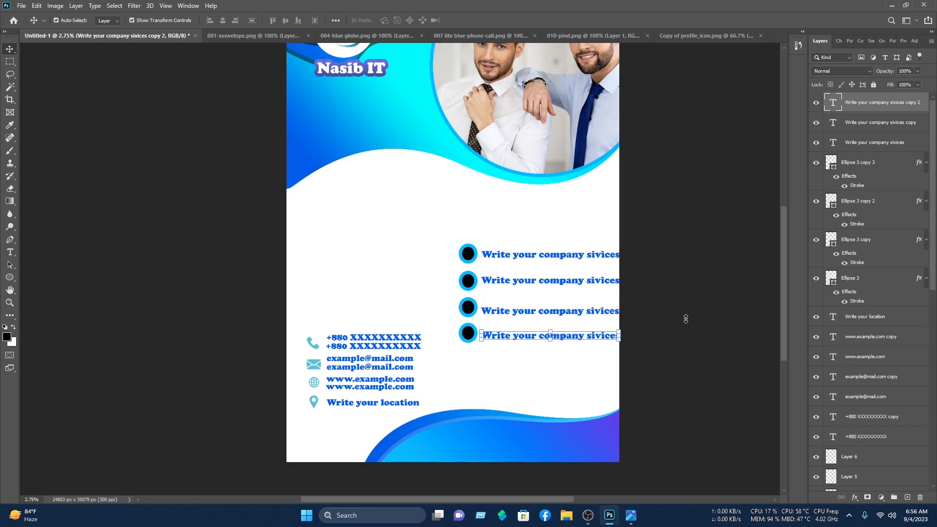
# Step: Select the four service rows and reposition them as a bullet list on the right
pyautogui.click(736, 304)
pyautogui.moveTo(705, 341); pyautogui.dragTo(458, 241)
pyautogui.moveTo(511, 259); pyautogui.dragTo(498, 237)
pyautogui.moveTo(649, 361); pyautogui.dragTo(420, 207)
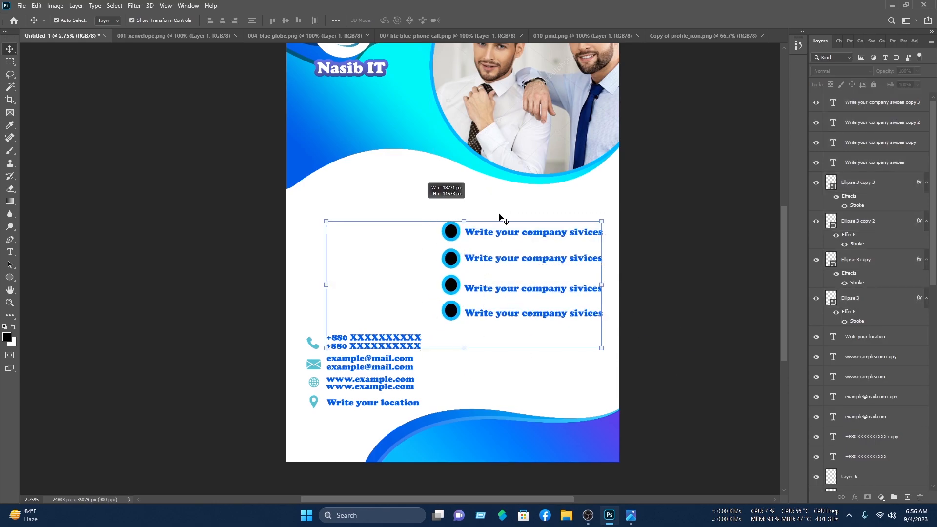
pyautogui.click(664, 239)
pyautogui.moveTo(605, 321); pyautogui.dragTo(453, 226)
pyautogui.click(9, 53)
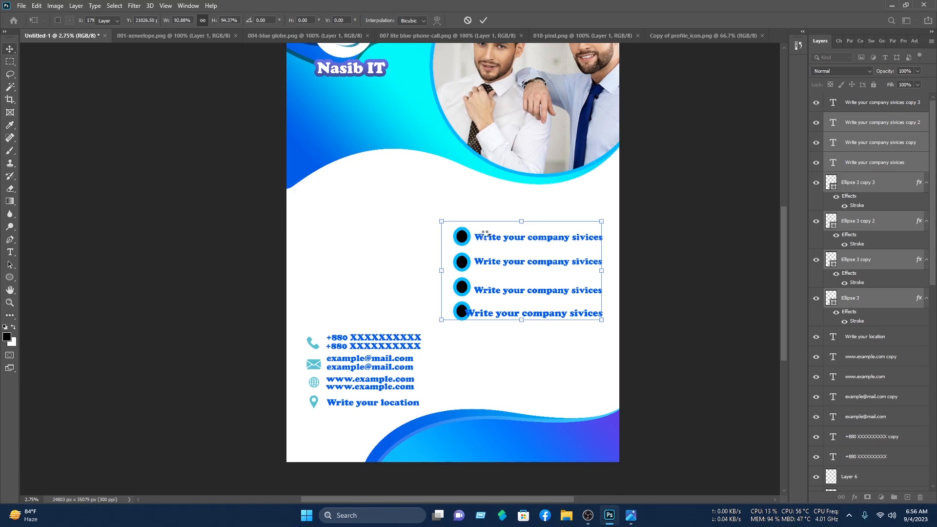
pyautogui.click(10, 278)
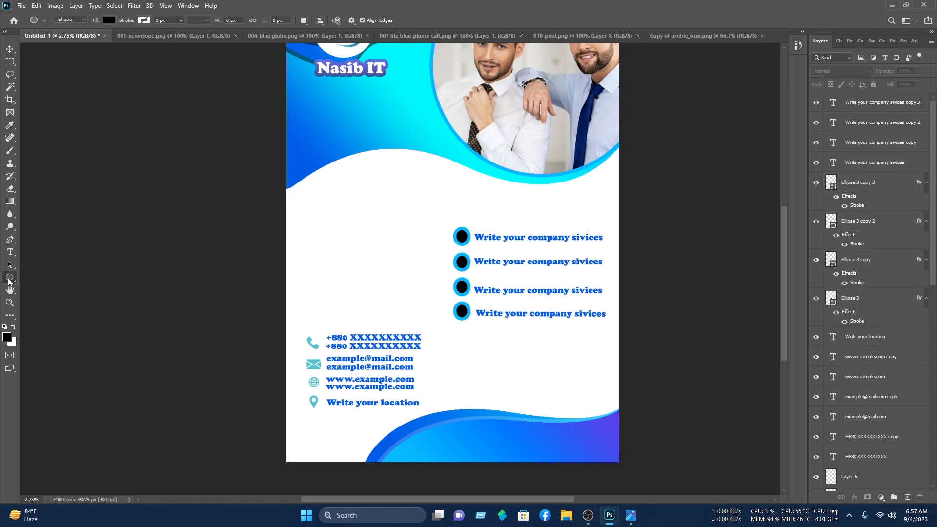
# Step: Draw a black rectangle left of the bullet list and round its corners to 794 px
pyautogui.rightClick(10, 278)
pyautogui.click(67, 287)
pyautogui.moveTo(306, 240); pyautogui.dragTo(413, 298)
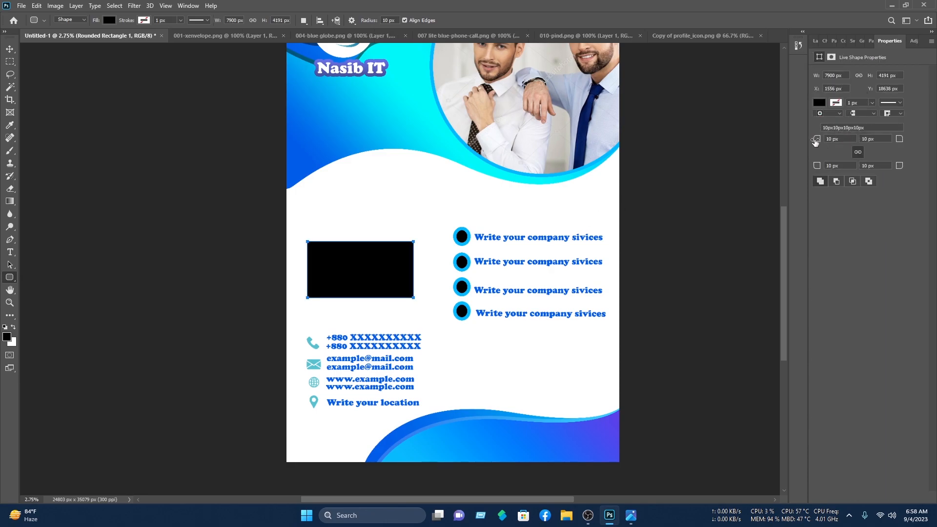
pyautogui.moveTo(829, 145); pyautogui.dragTo(935, 142)
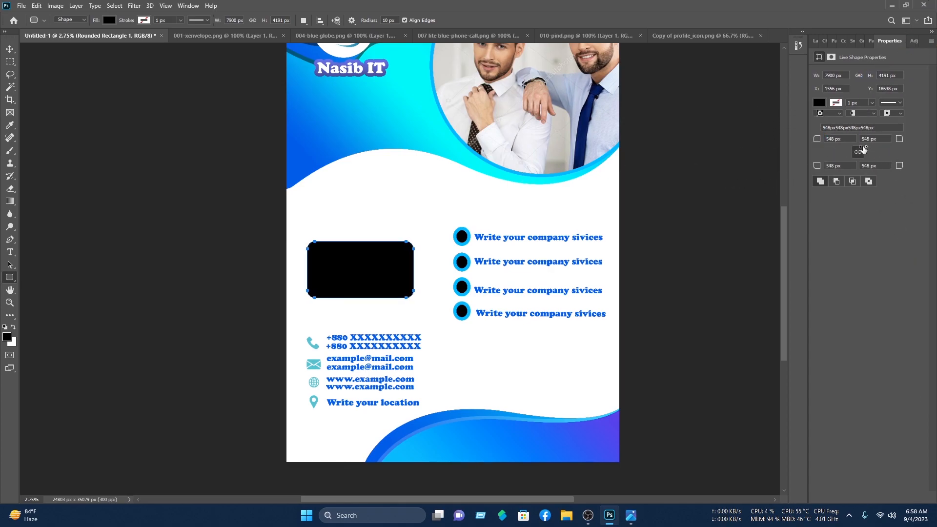
pyautogui.moveTo(820, 144); pyautogui.dragTo(935, 144)
pyautogui.click(6, 50)
# Step: Nudge the rounded rectangle slightly up and dismiss the clone source error message
pyautogui.click(113, 102)
pyautogui.click(381, 270)
pyautogui.moveTo(381, 272)
pyautogui.mouseDown()
pyautogui.moveTo(381, 263)
pyautogui.moveTo(372, 271)
pyautogui.mouseUp()
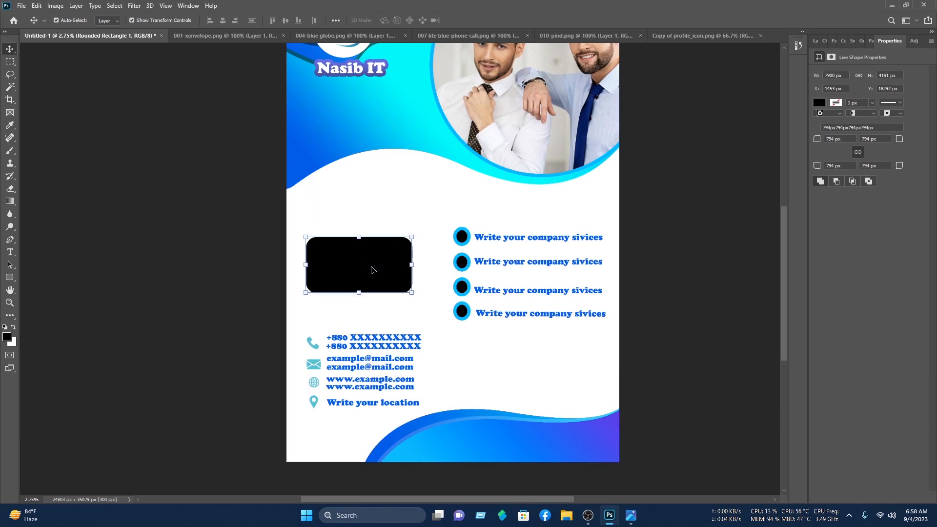
pyautogui.click(10, 163)
pyautogui.click(178, 195)
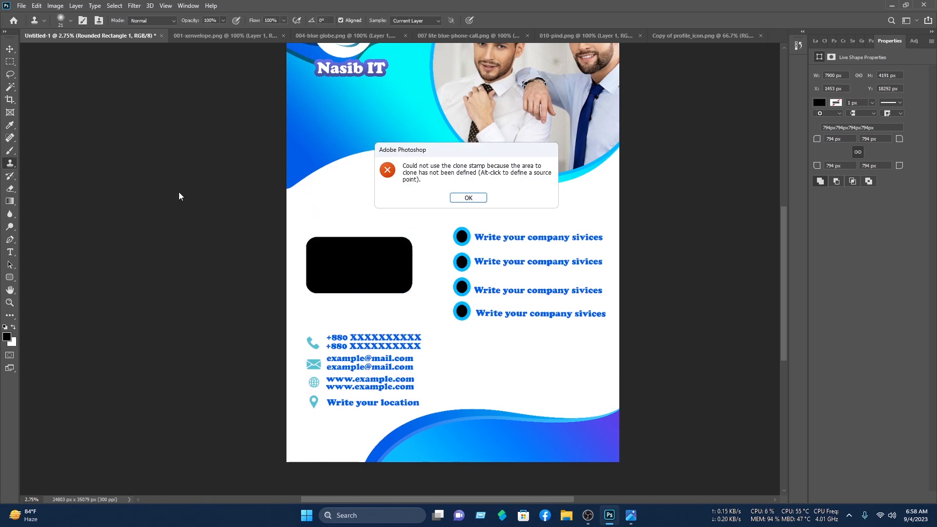
pyautogui.click(484, 200)
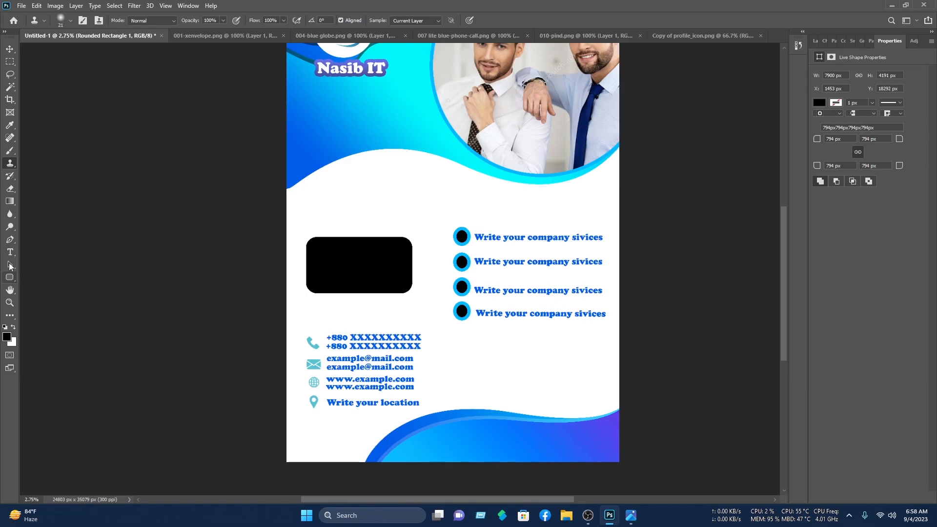
pyautogui.click(10, 253)
# Step: Type 'About Us' above the black box, scale it to about 226 pt, and shift it left
pyautogui.click(338, 233)
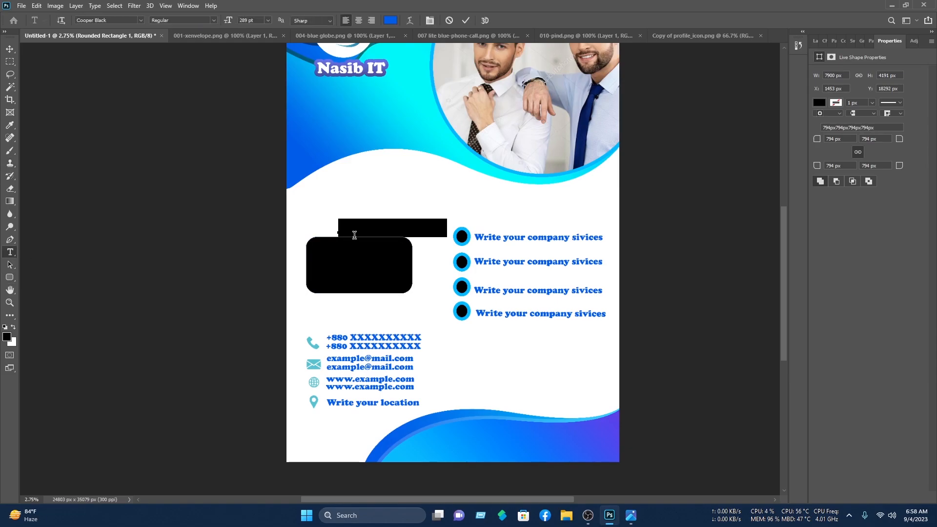
pyautogui.write('A')
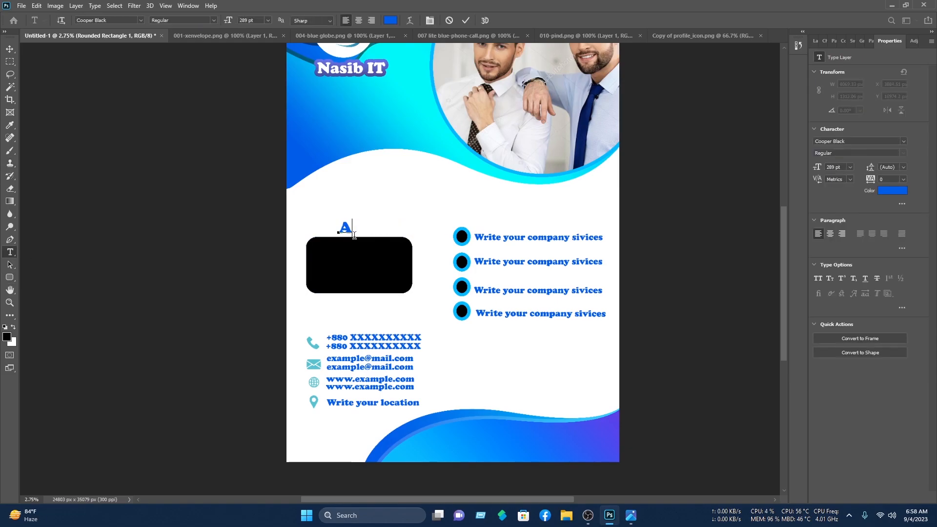
pyautogui.write('bout Us')
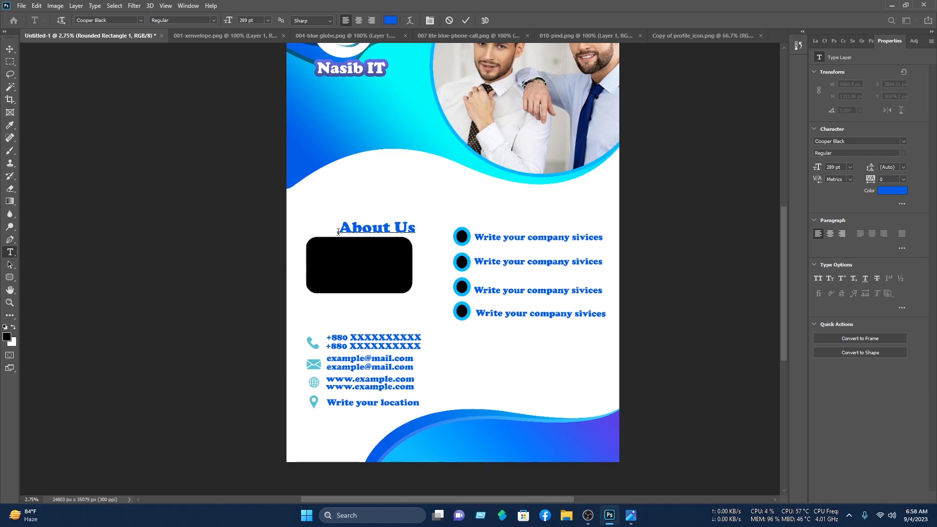
pyautogui.click(10, 49)
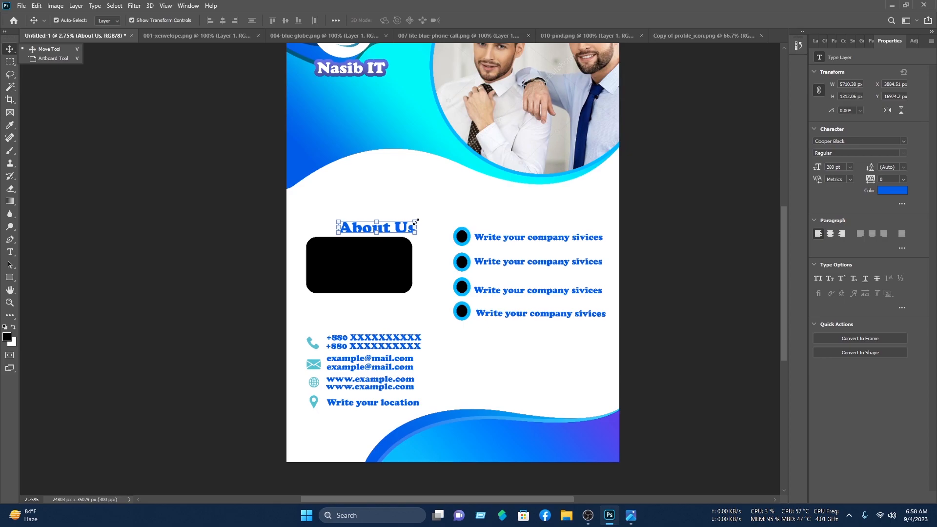
pyautogui.click(415, 221)
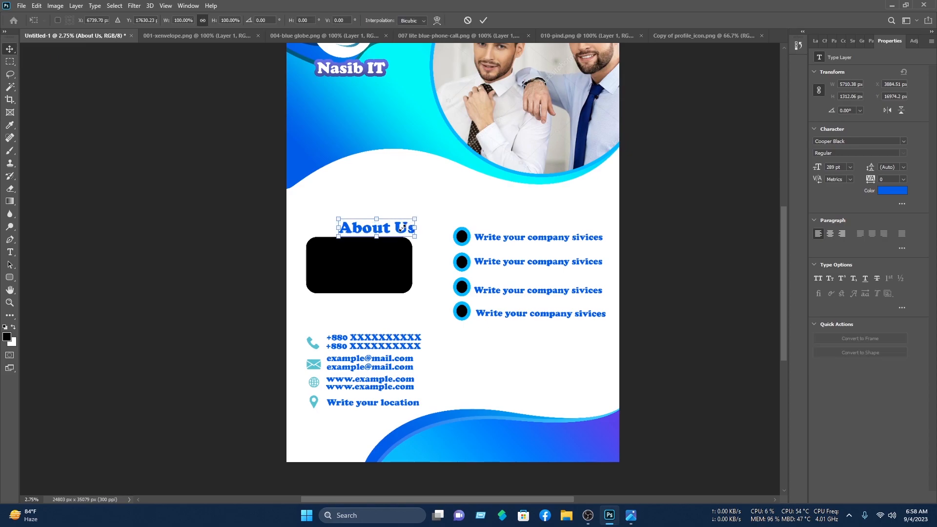
pyautogui.moveTo(399, 225); pyautogui.dragTo(399, 226)
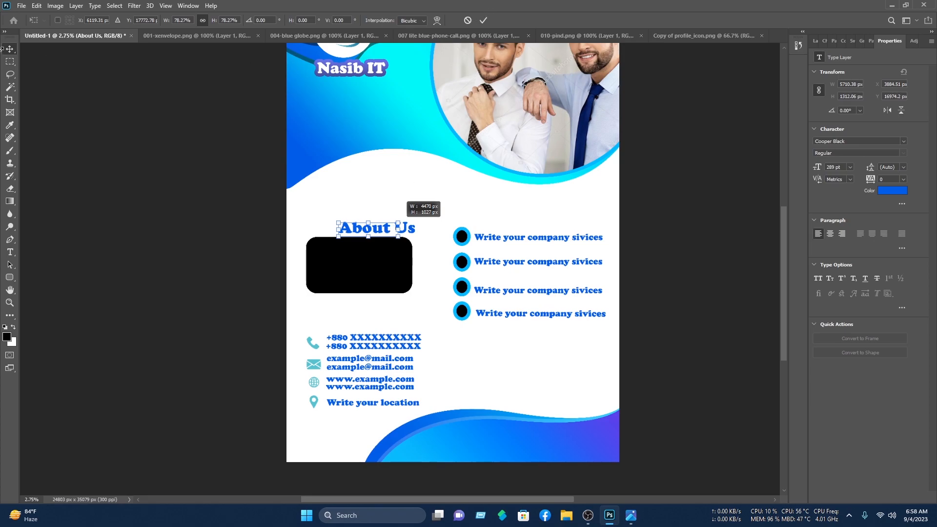
pyautogui.click(483, 20)
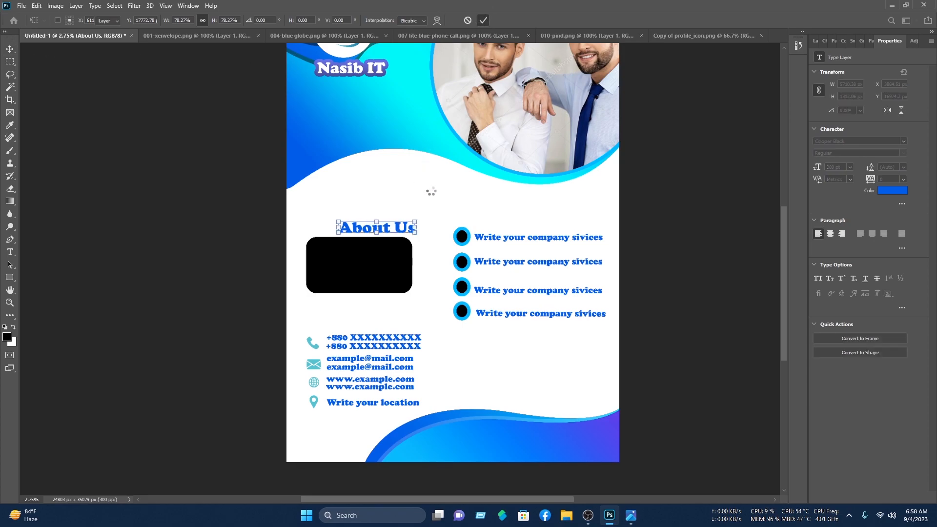
pyautogui.moveTo(389, 229); pyautogui.dragTo(380, 228)
pyautogui.click(441, 185)
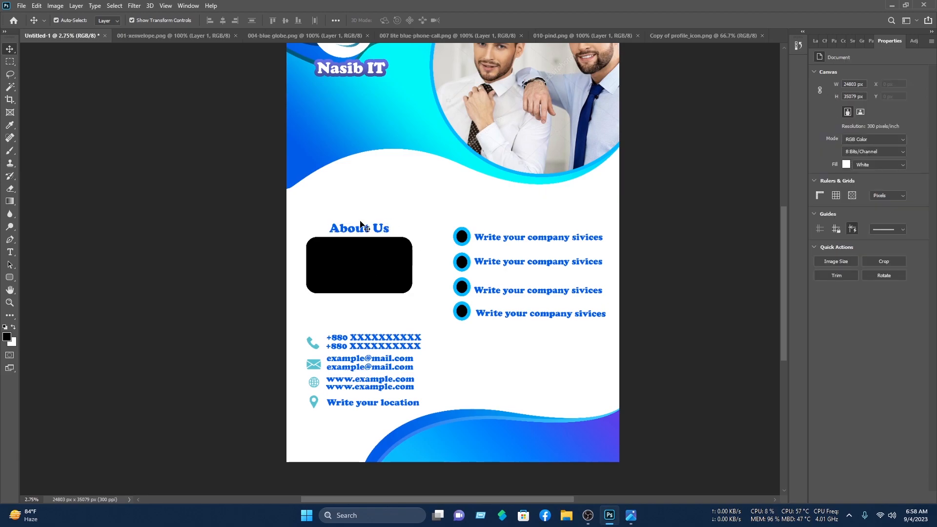
# Step: Paste repeated 'Lorem Ipsum' lines inside the black box, shrink them to 143 pt, and move them onto it
pyautogui.click(10, 252)
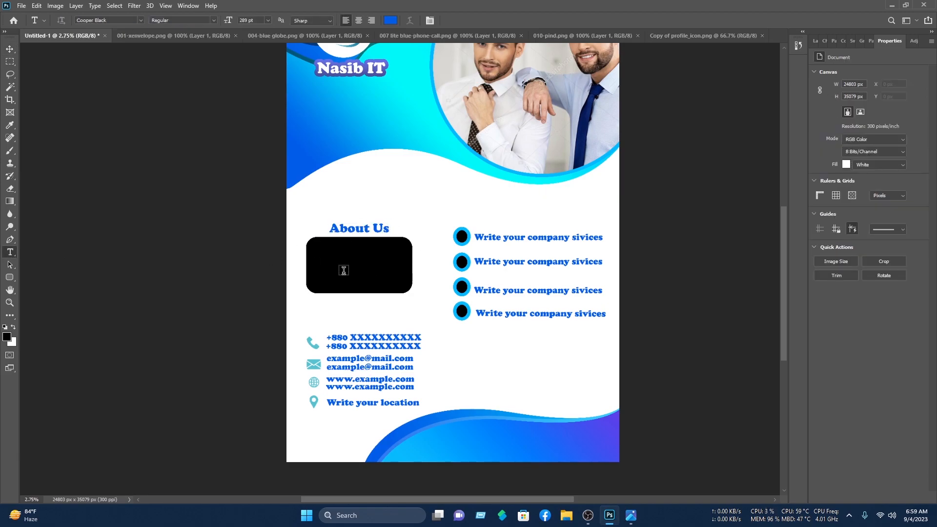
pyautogui.click(342, 272)
pyautogui.hotkey('ctrl', 'c')
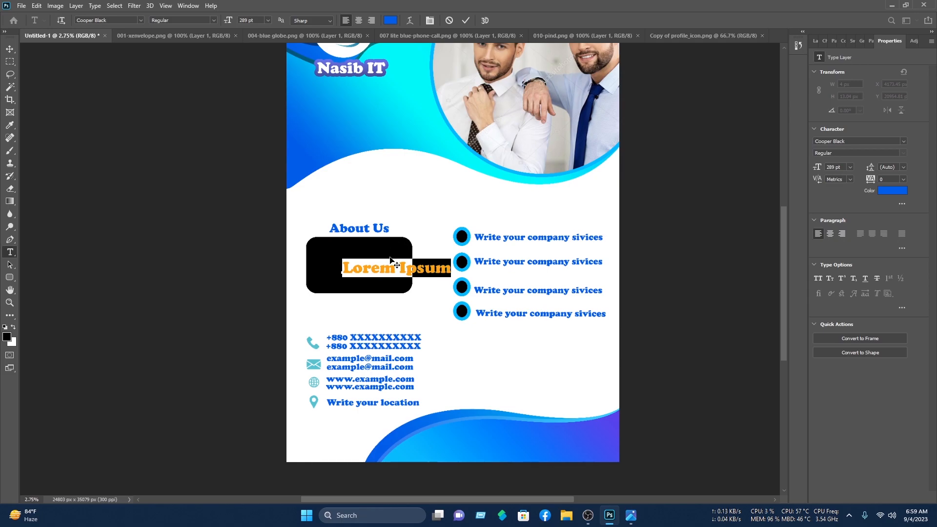
pyautogui.click(453, 269)
pyautogui.hotkey('ctrl', 'v')
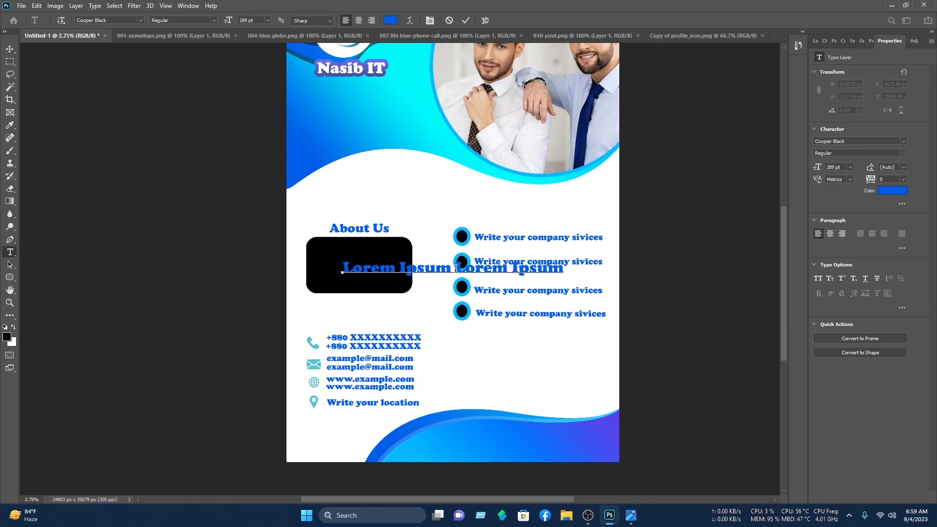
pyautogui.press('Return')
pyautogui.hotkey('ctrl', 'v')
pyautogui.hotkey('ctrl', 'v')
pyautogui.press('Return')
pyautogui.hotkey('ctrl', 'v')
pyautogui.write('Lorem Ipsum Lorem Ipsum Lorem Ipsum')
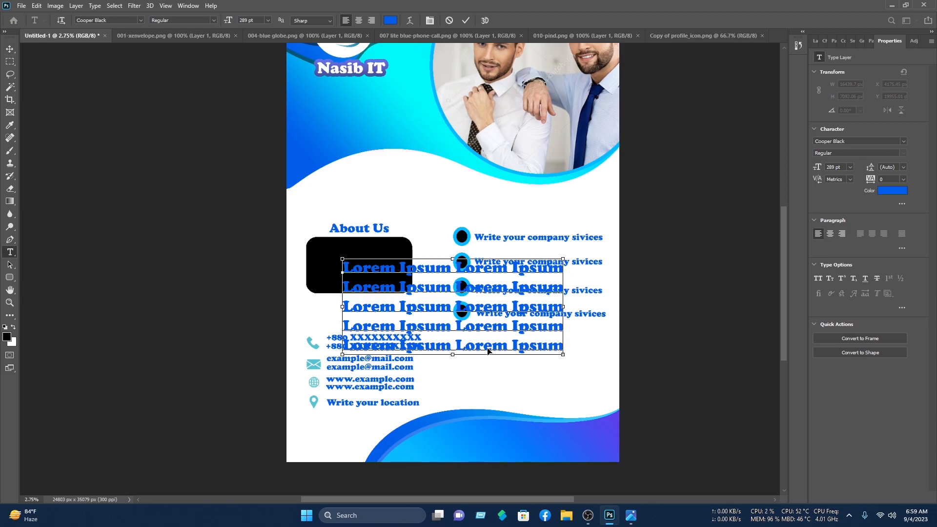
pyautogui.hotkey('ctrl', 'a')
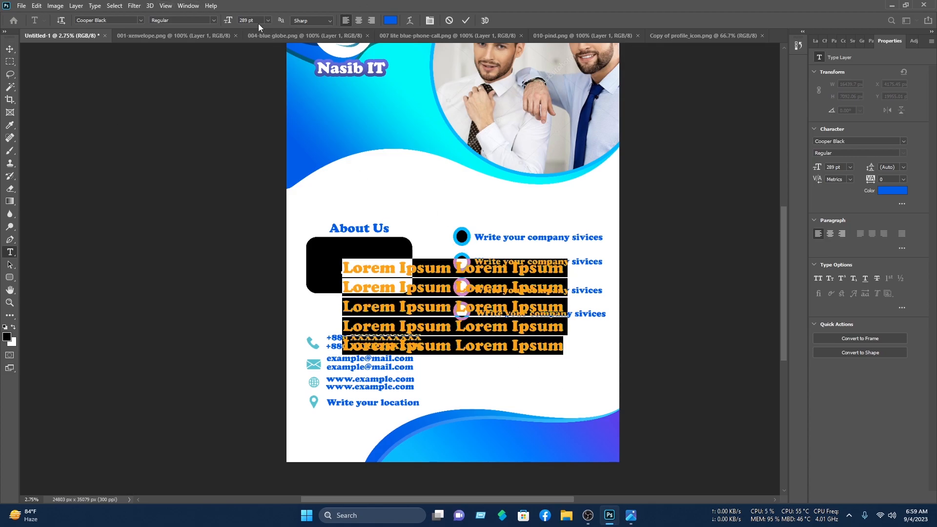
pyautogui.press('Down')
pyautogui.press('Down')
pyautogui.press('Down')
pyautogui.press('Down')
pyautogui.press('Down')
pyautogui.press('Down')
pyautogui.press('Down')
pyautogui.press('Down')
pyautogui.press('Down')
pyautogui.press('Down')
pyautogui.press('Down')
pyautogui.press('Down')
pyautogui.press('Down')
pyautogui.press('Down')
pyautogui.press('Down')
pyautogui.press('Down')
pyautogui.press('Down')
pyautogui.press('Down')
pyautogui.press('Down')
pyautogui.press('Down')
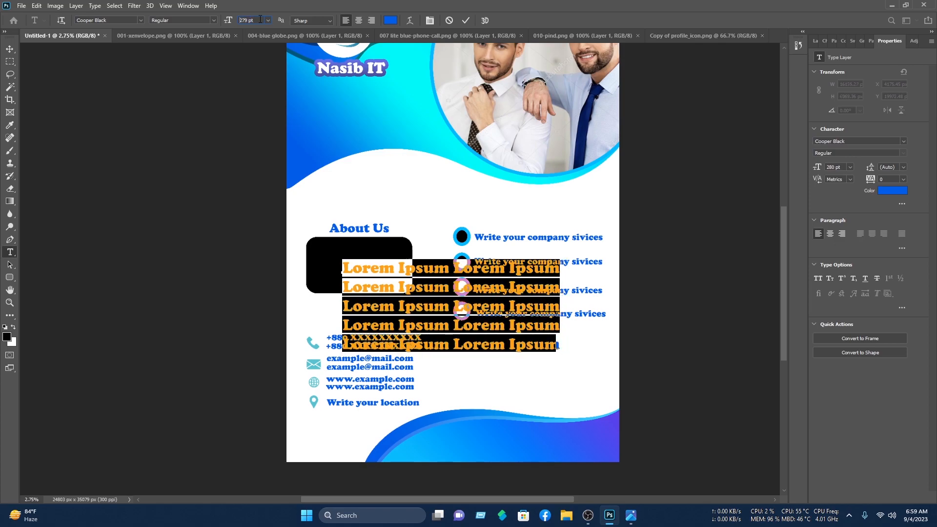
pyautogui.press('Down')
pyautogui.press('Down')
pyautogui.press('Down')
pyautogui.press('Down')
pyautogui.press('Down')
pyautogui.press('Down')
pyautogui.press('Down')
pyautogui.press('Down')
pyautogui.press('Down')
pyautogui.press('Down')
pyautogui.press('Down')
pyautogui.press('Down')
pyautogui.press('Down')
pyautogui.press('Down')
pyautogui.press('Down')
pyautogui.press('Down')
pyautogui.press('Down')
pyautogui.press('Down')
pyautogui.press('Down')
pyautogui.press('Down')
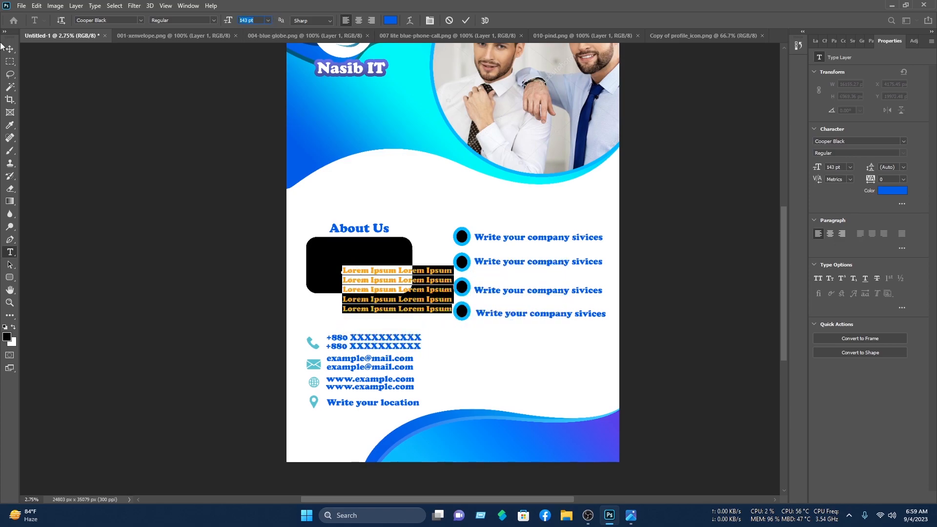
pyautogui.moveTo(431, 273); pyautogui.dragTo(398, 253)
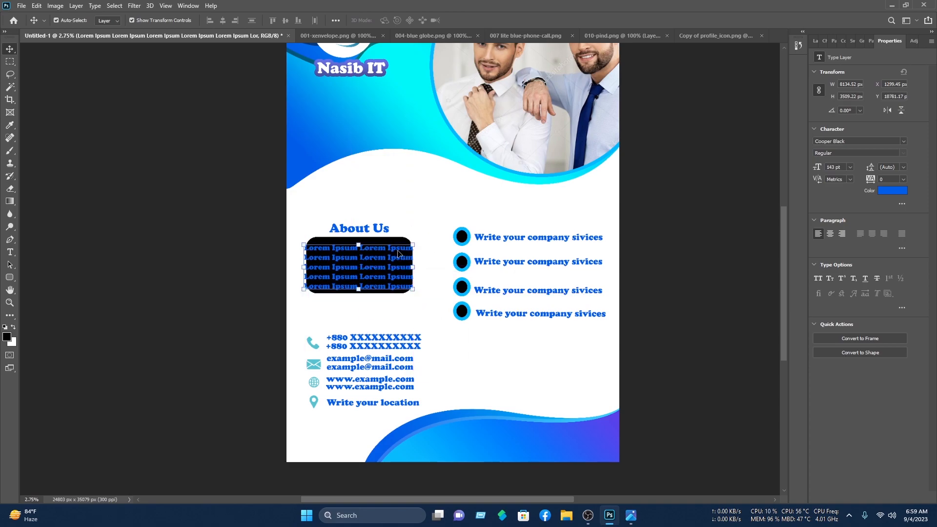
# Step: Resize the placeholder text to 132 pt, colour it #ffffff, and centre it in the box
pyautogui.doubleClick(398, 253)
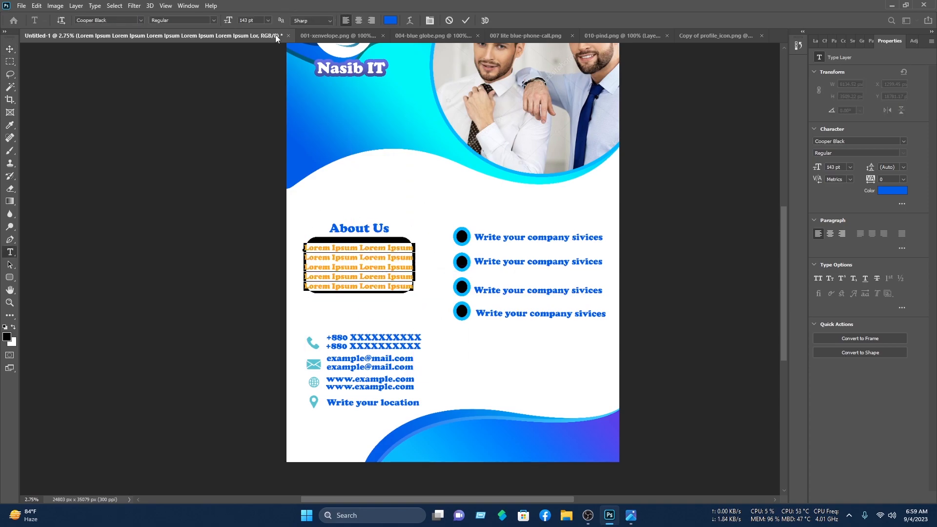
pyautogui.click(259, 19)
pyautogui.scroll(-7, 260, 21)
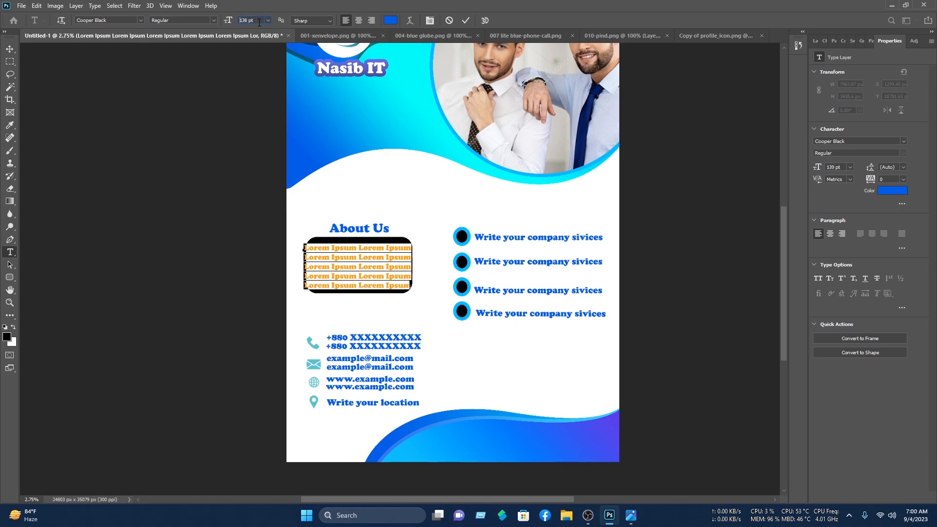
pyautogui.scroll(-4, 260, 22)
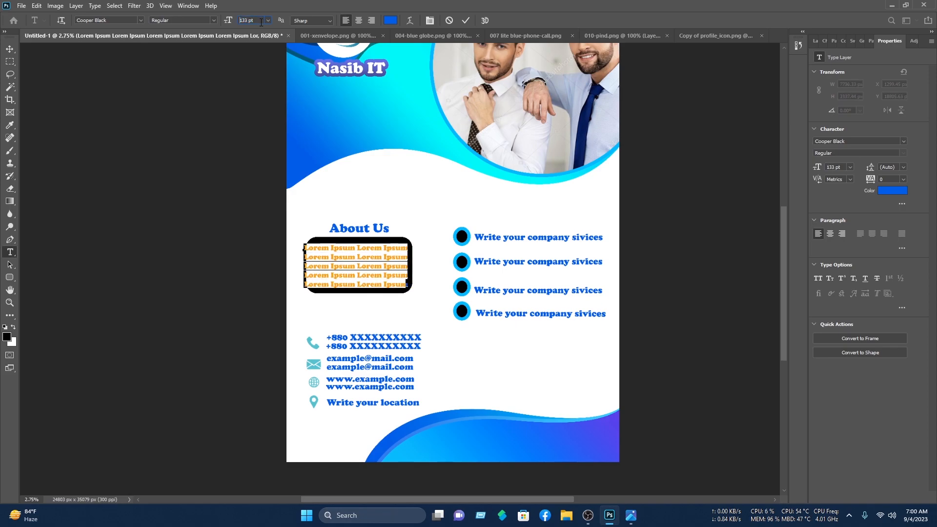
pyautogui.click(390, 20)
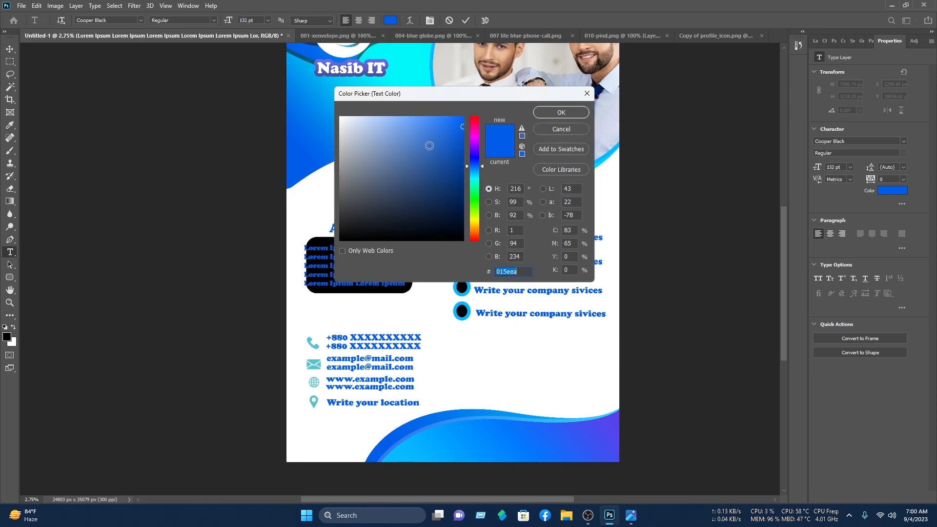
pyautogui.write('ffffff')
pyautogui.click(561, 112)
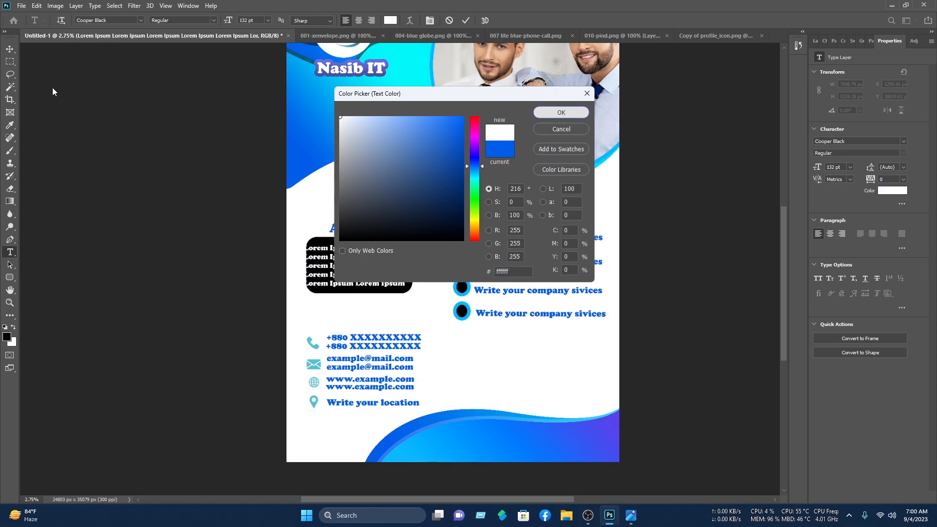
pyautogui.click(11, 48)
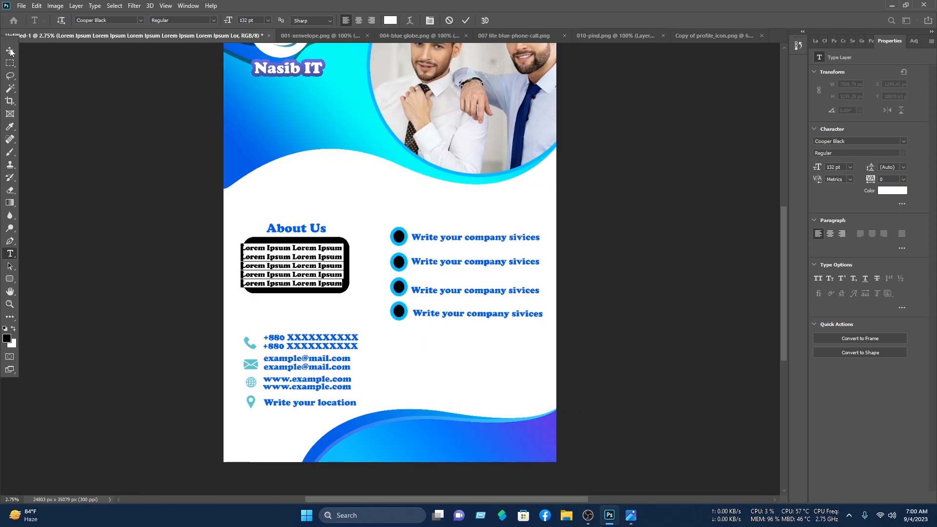
pyautogui.moveTo(309, 253); pyautogui.dragTo(317, 254)
pyautogui.moveTo(363, 297); pyautogui.dragTo(302, 232)
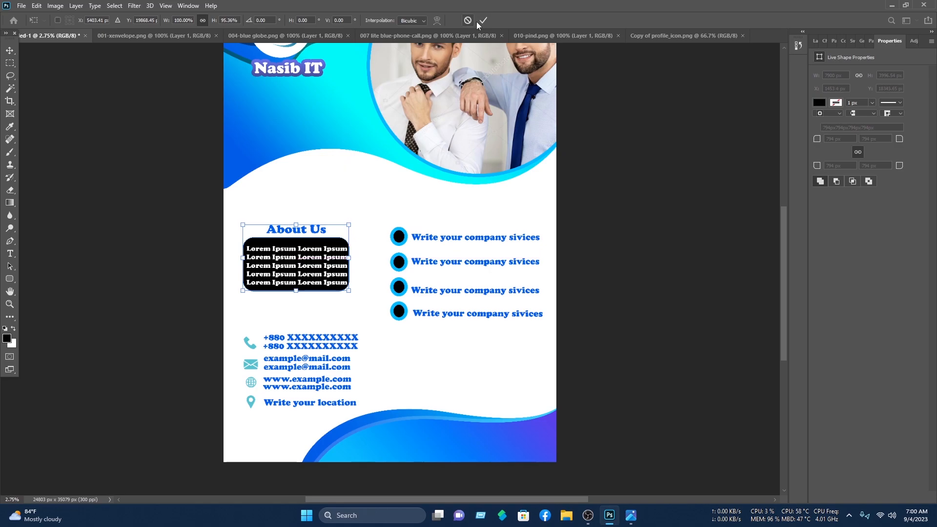
# Step: Bring the blue profile icon into the poster as Layer 7, placed right of the contact details
pyautogui.click(482, 20)
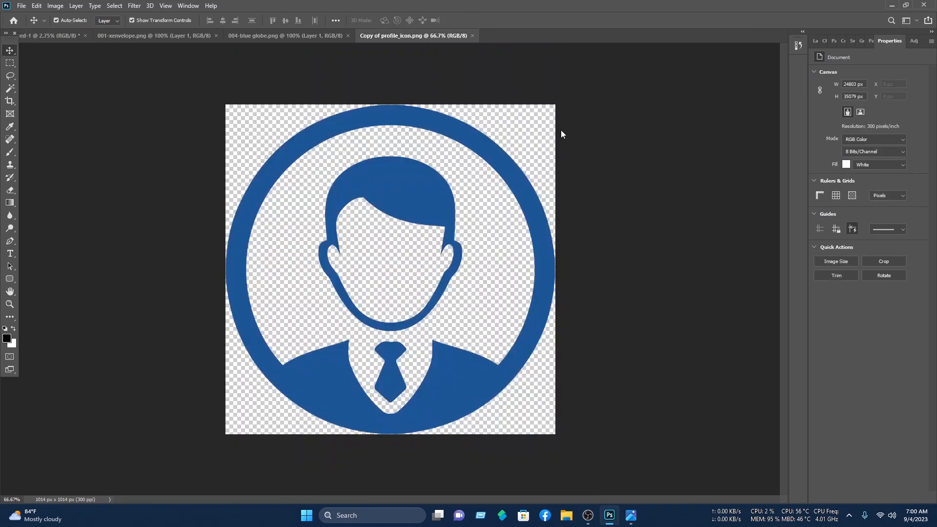
pyautogui.moveTo(332, 122); pyautogui.dragTo(503, 336)
pyautogui.moveTo(491, 371); pyautogui.dragTo(415, 415)
pyautogui.click(646, 168)
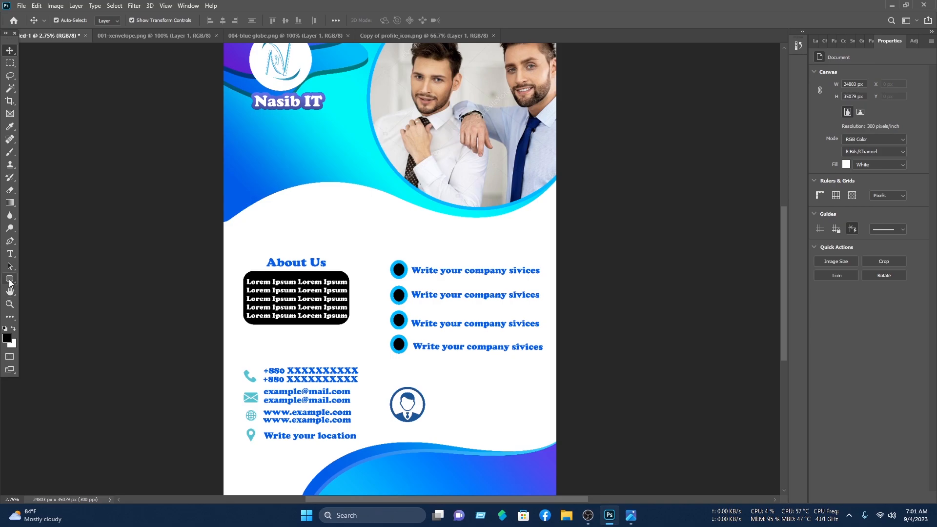
pyautogui.click(9, 278)
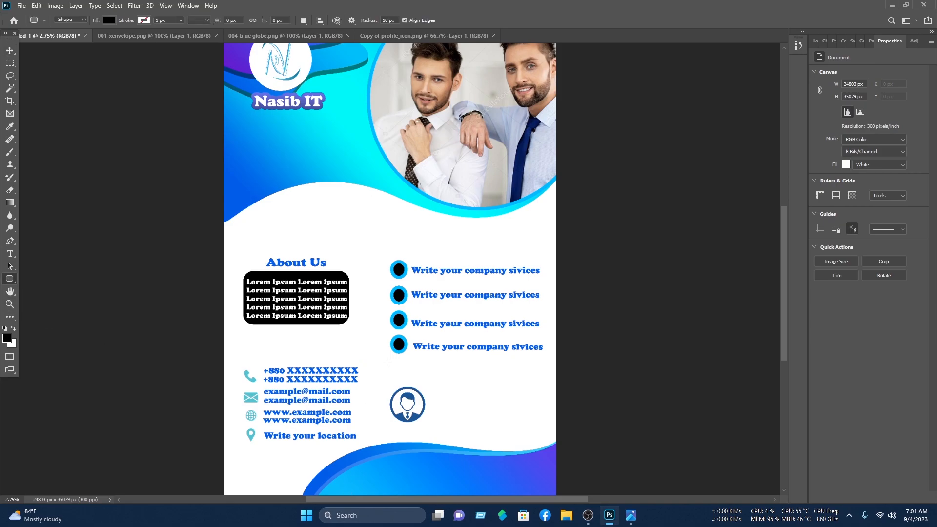
# Step: Draw a thin rounded vertical divider beside the contacts and align the profile icon next to it
pyautogui.moveTo(376, 361); pyautogui.dragTo(376, 447)
pyautogui.moveTo(821, 138); pyautogui.dragTo(889, 142)
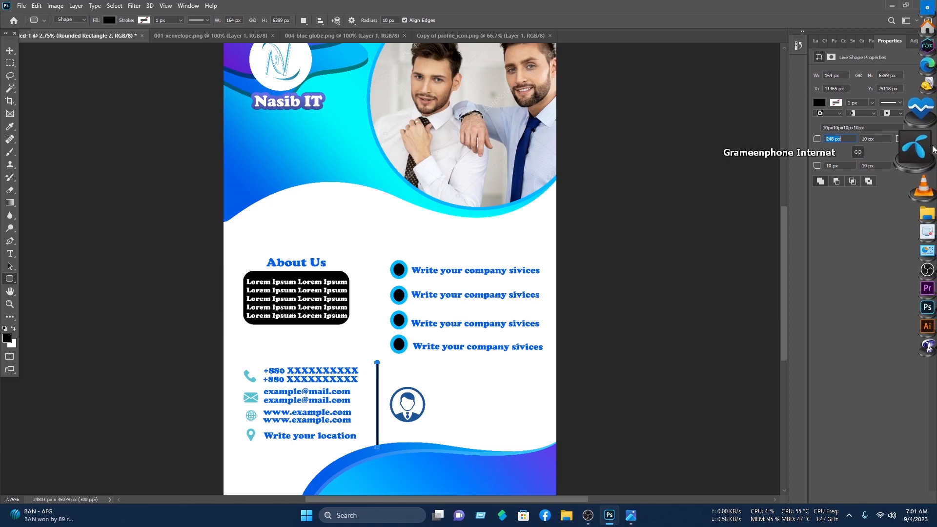
pyautogui.click(9, 51)
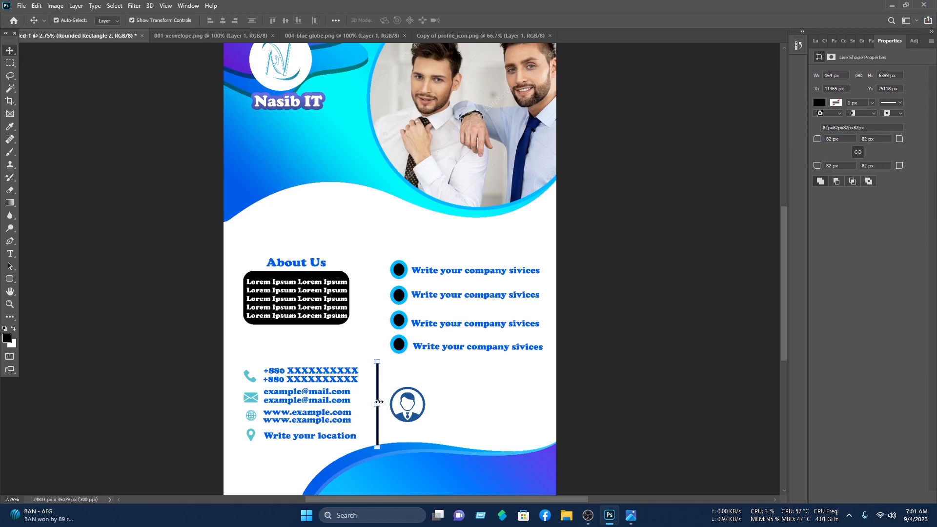
pyautogui.moveTo(378, 394); pyautogui.dragTo(377, 387)
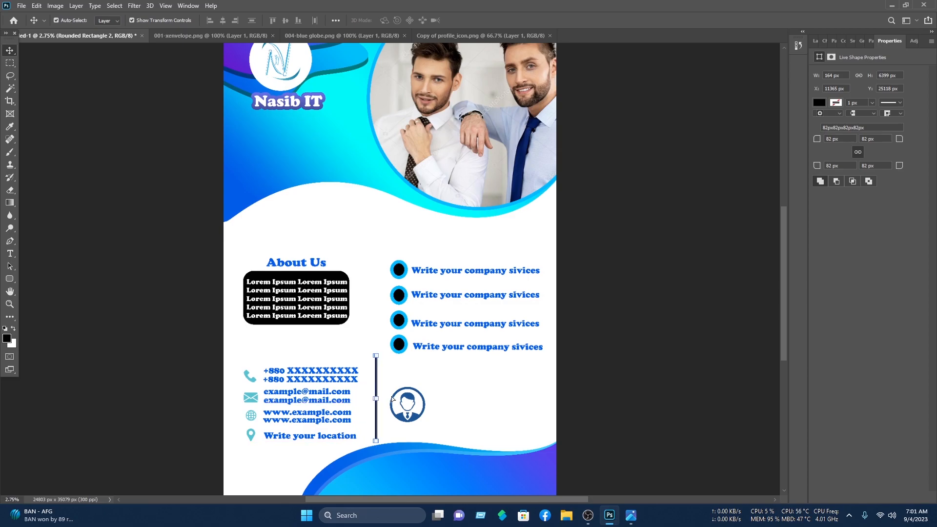
pyautogui.click(415, 416)
pyautogui.moveTo(416, 417); pyautogui.dragTo(410, 411)
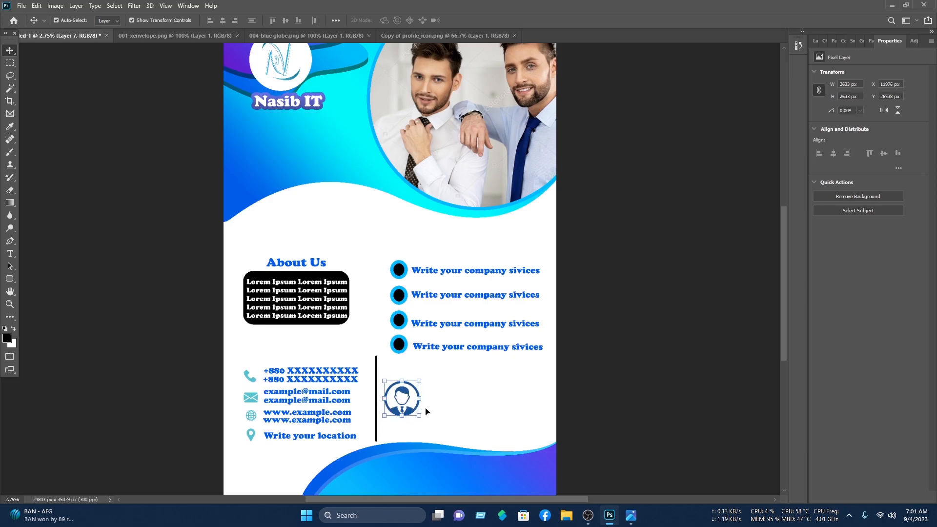
# Step: Tint the profile icon on Layer 7 light teal with a Color Overlay
pyautogui.click(815, 41)
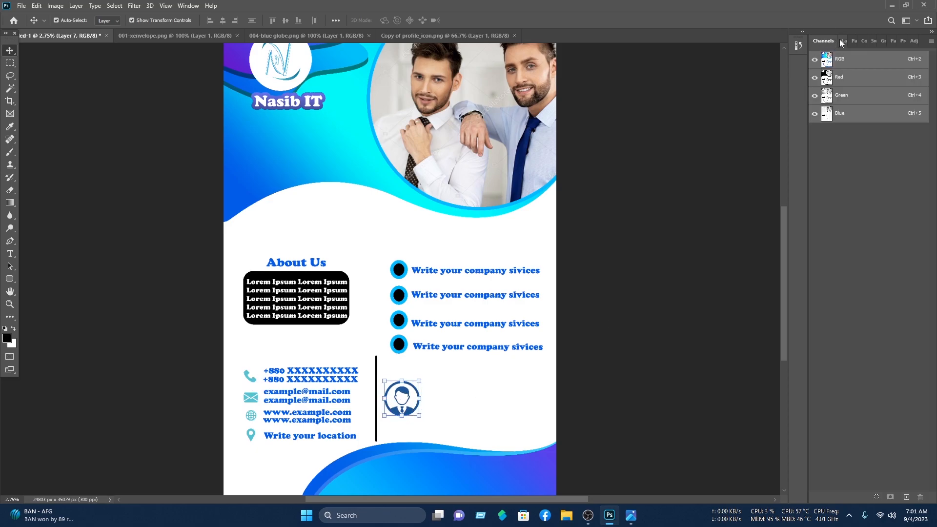
pyautogui.click(842, 40)
pyautogui.rightClick(853, 121)
pyautogui.click(825, 107)
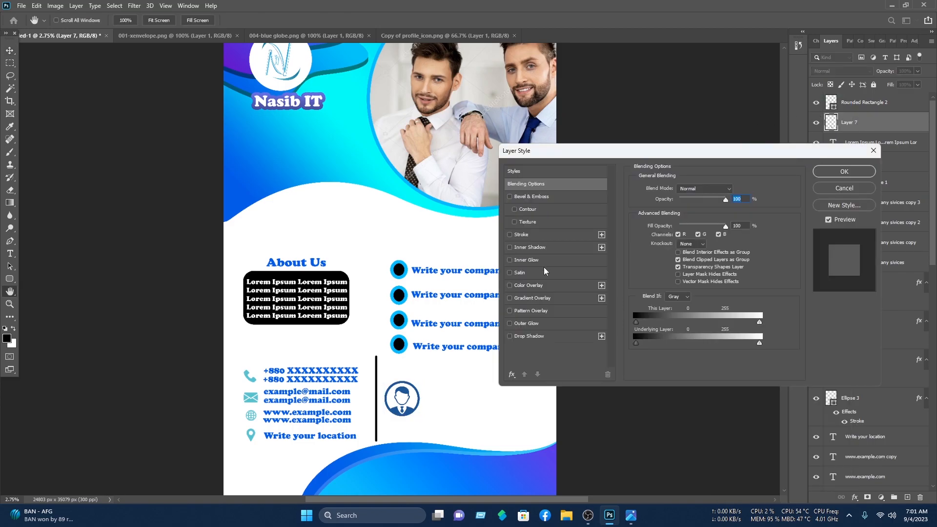
pyautogui.click(534, 285)
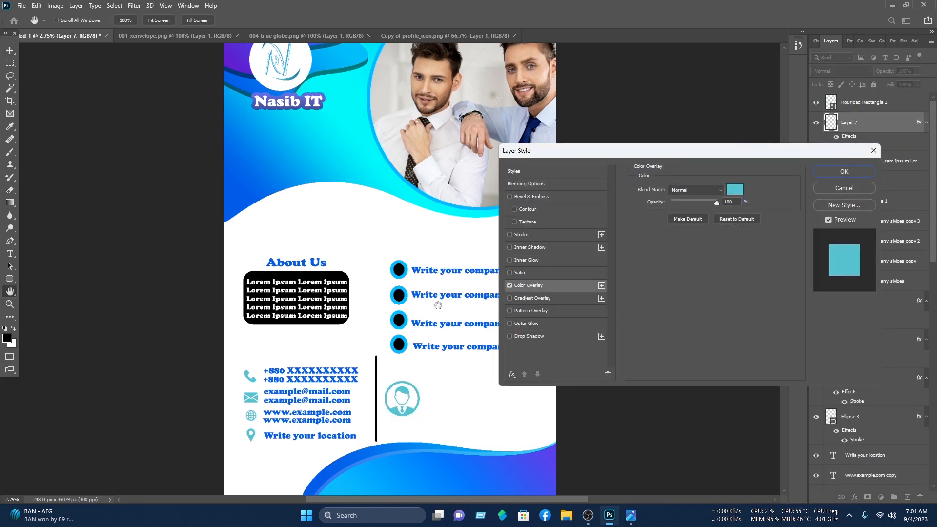
pyautogui.click(844, 172)
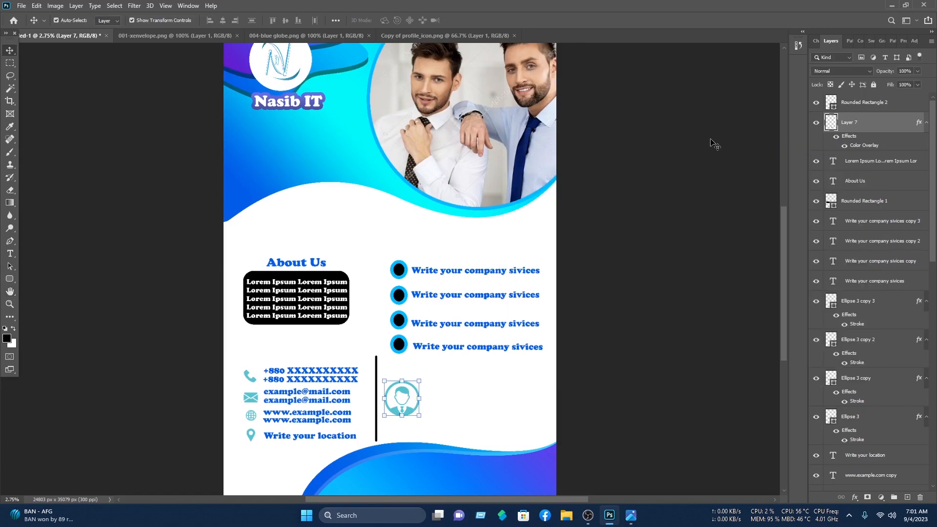
pyautogui.click(713, 143)
# Step: Duplicate a service line beside the profile icon, retype it as the owner's name, and enlarge it
pyautogui.click(454, 349)
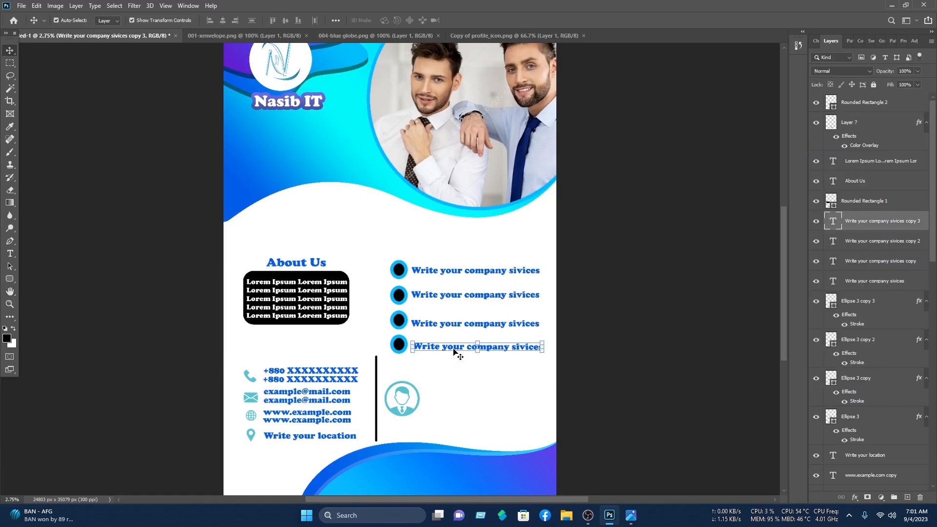
pyautogui.moveTo(453, 350); pyautogui.dragTo(460, 406)
pyautogui.doubleClick(461, 407)
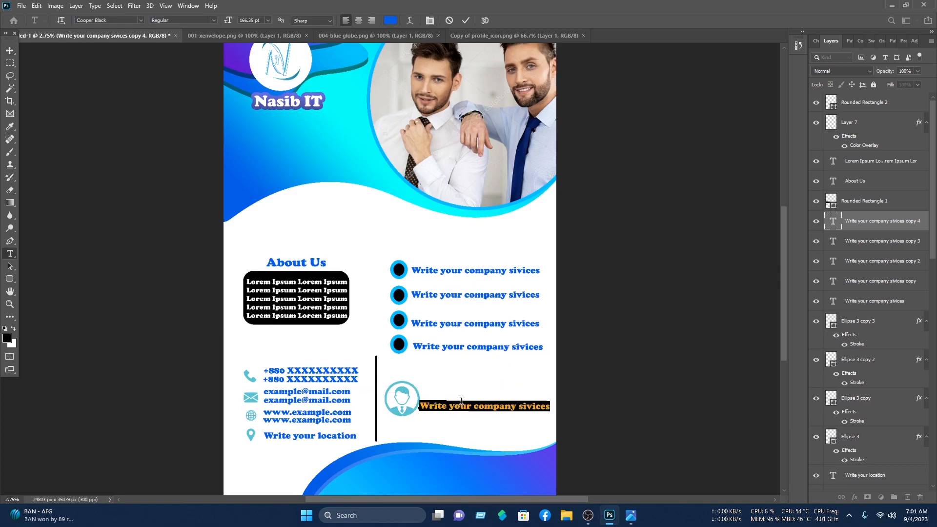
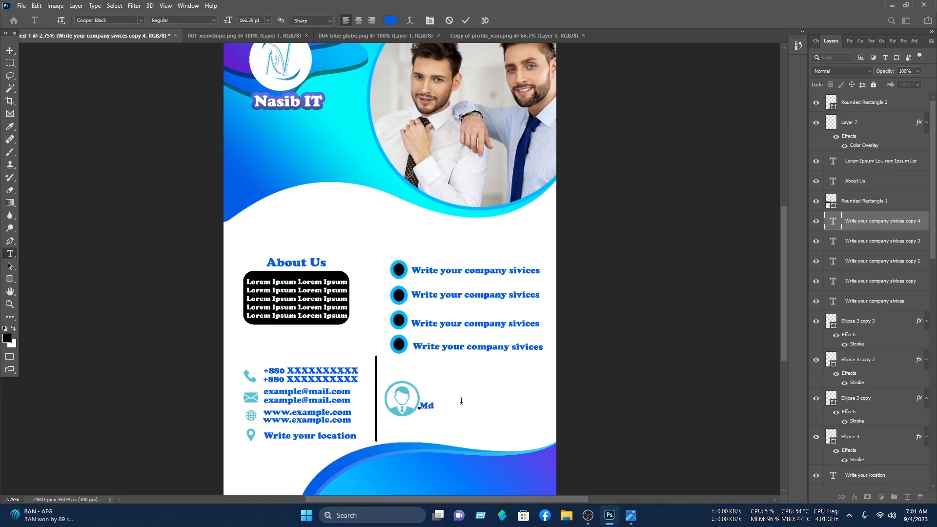
pyautogui.click(10, 50)
pyautogui.moveTo(498, 403); pyautogui.dragTo(529, 399)
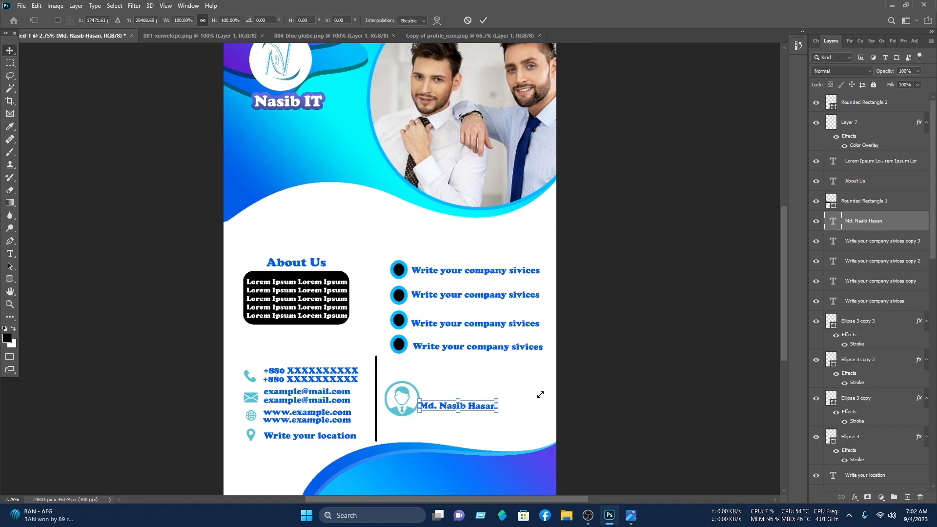